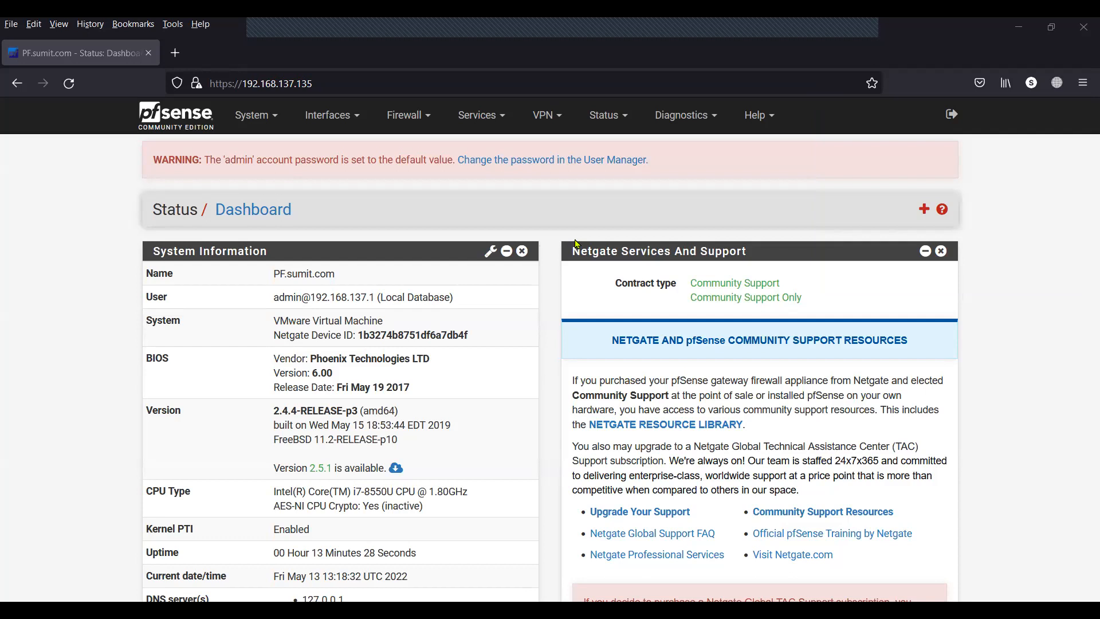
Review the WAN and LAN interface names and IP addresses on the dashboard.
{"action": "scroll", "coordinate": [578, 245], "scroll_direction": "down", "scroll_amount": 2}
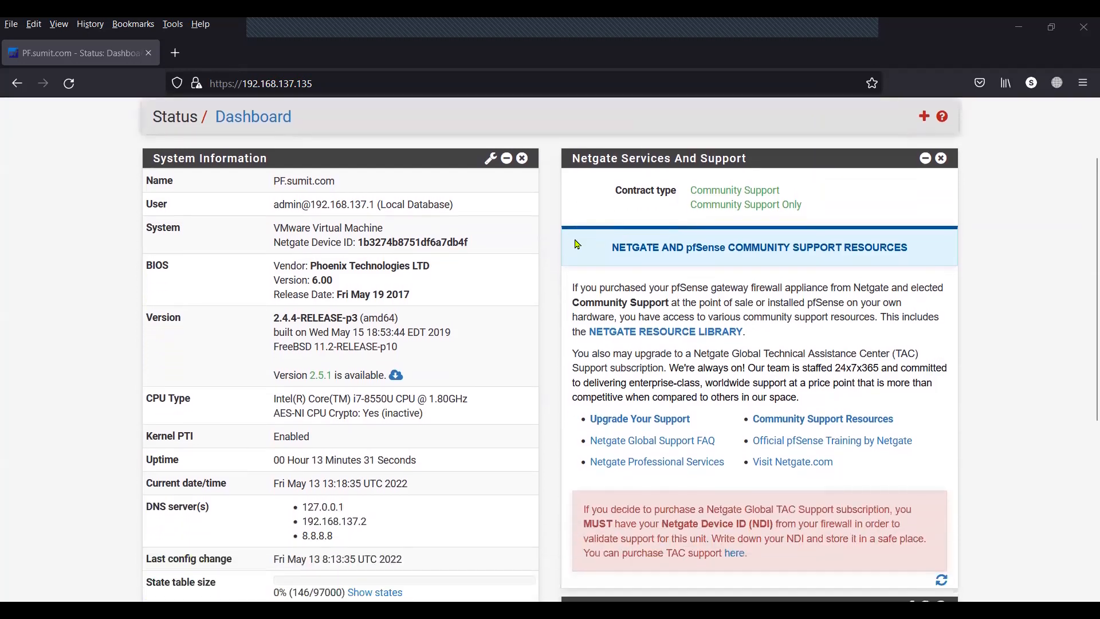
{"action": "scroll", "coordinate": [577, 244], "scroll_direction": "up", "scroll_amount": 2}
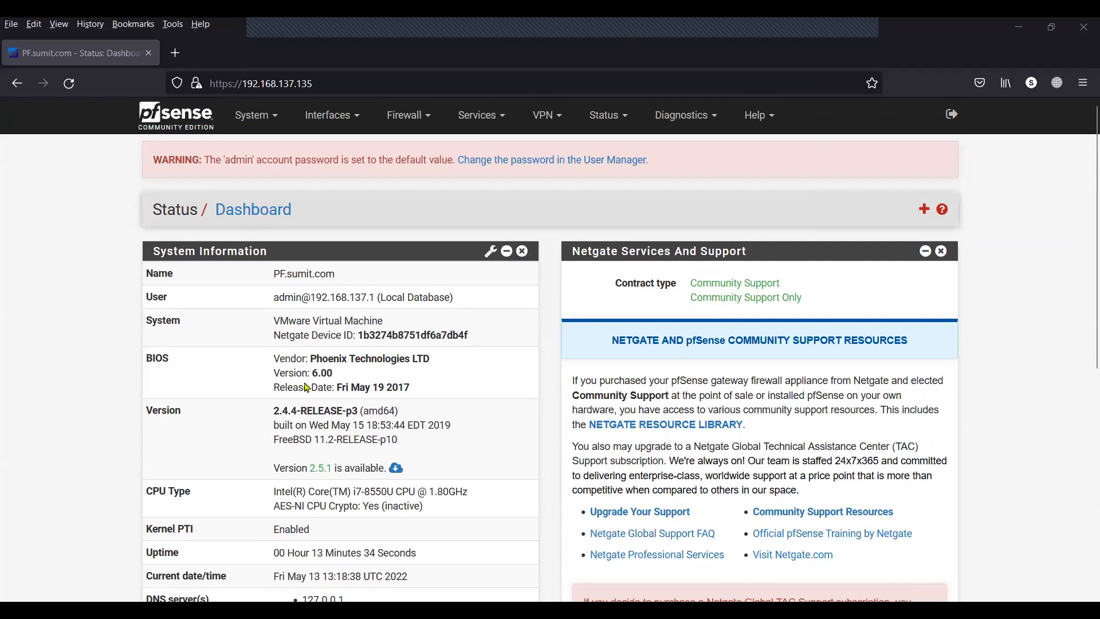
{"action": "scroll", "coordinate": [495, 455], "scroll_direction": "down", "scroll_amount": 3}
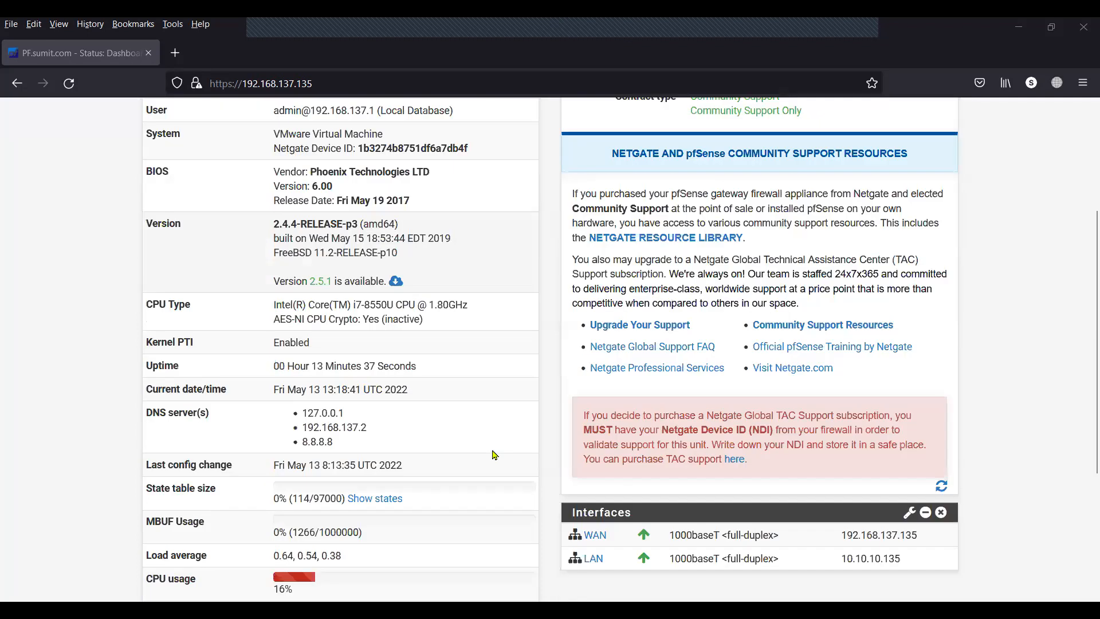
{"action": "scroll", "coordinate": [496, 455], "scroll_direction": "down", "scroll_amount": 2}
{"action": "left_click_drag", "start_coordinate": [619, 399], "coordinate": [584, 398]}
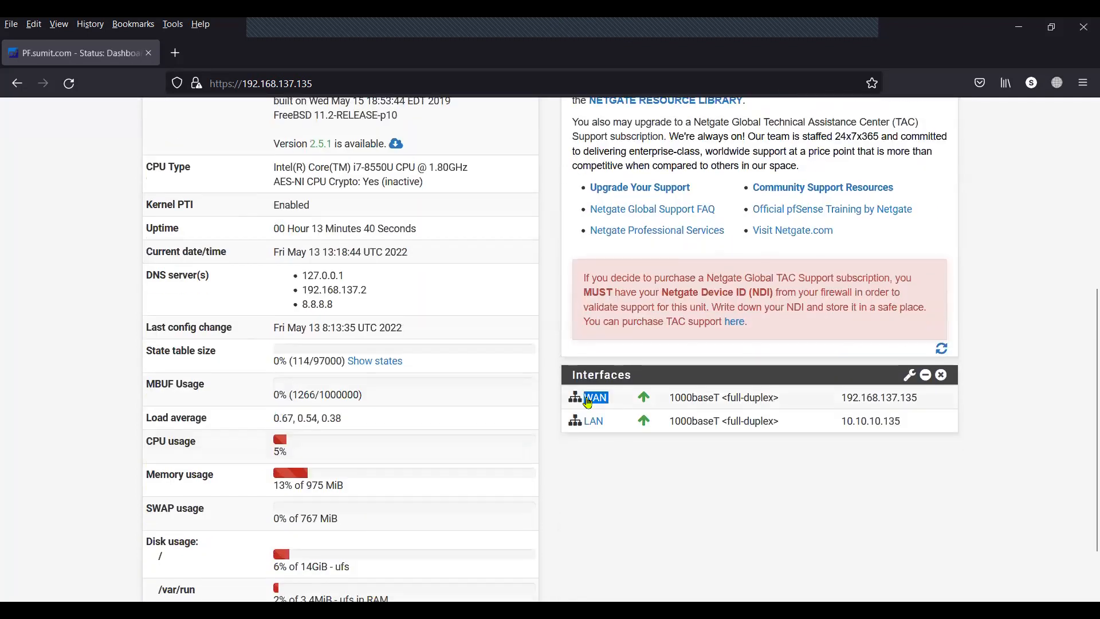
{"action": "left_click_drag", "start_coordinate": [841, 400], "coordinate": [924, 406]}
{"action": "left_click", "coordinate": [925, 408]}
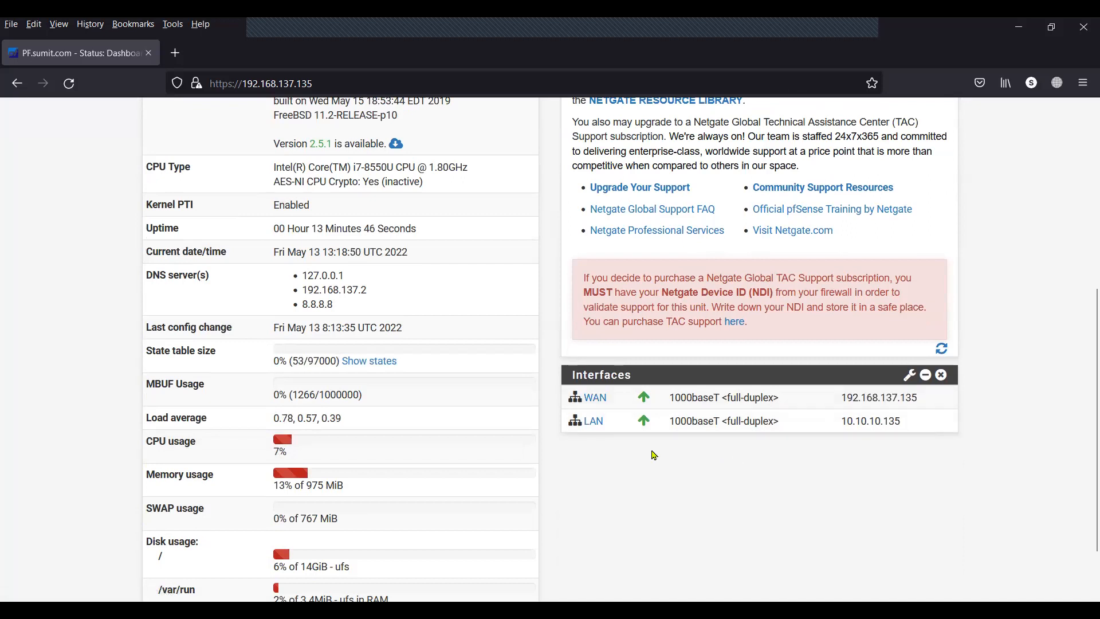
{"action": "left_click_drag", "start_coordinate": [609, 425], "coordinate": [584, 424]}
{"action": "left_click", "coordinate": [583, 424]}
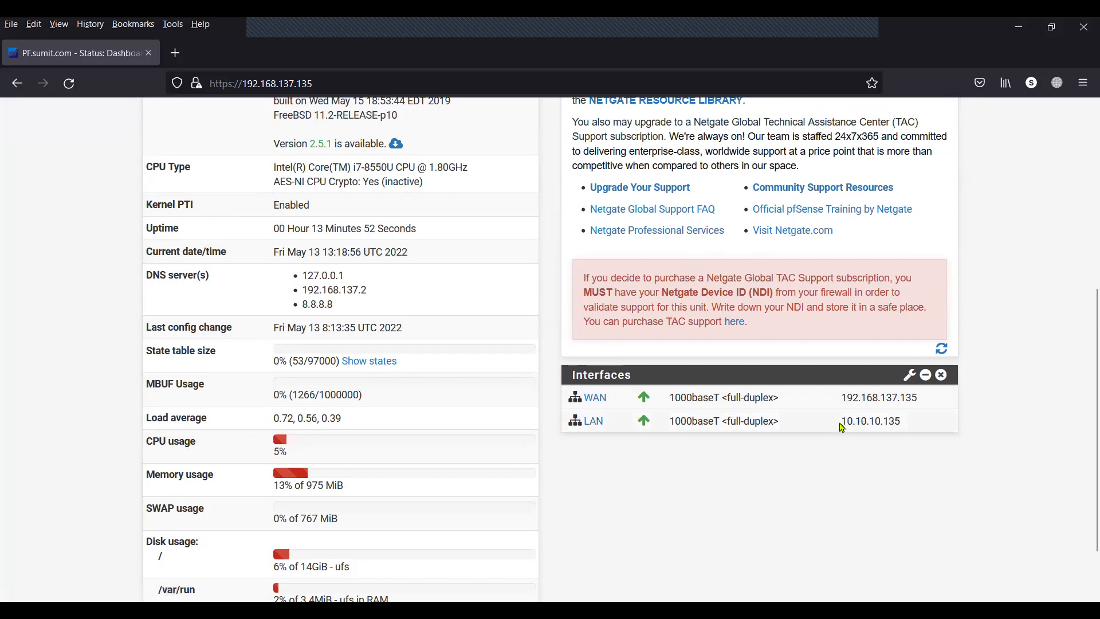
{"action": "left_click_drag", "start_coordinate": [841, 428], "coordinate": [907, 425]}
{"action": "left_click", "coordinate": [845, 520]}
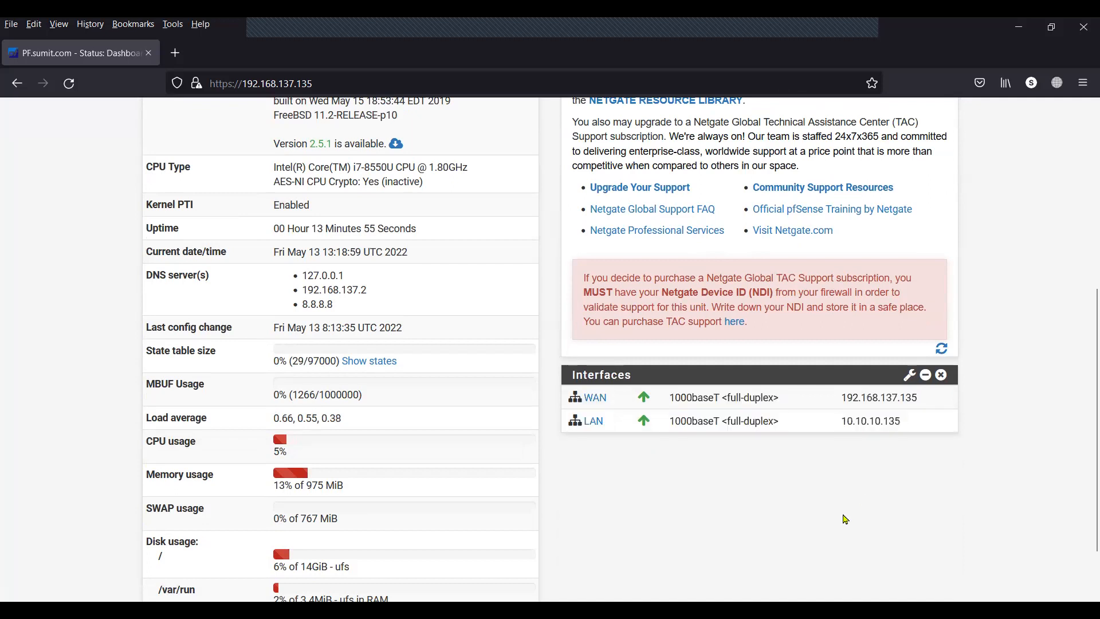
{"action": "scroll", "coordinate": [846, 520], "scroll_direction": "up", "scroll_amount": 1}
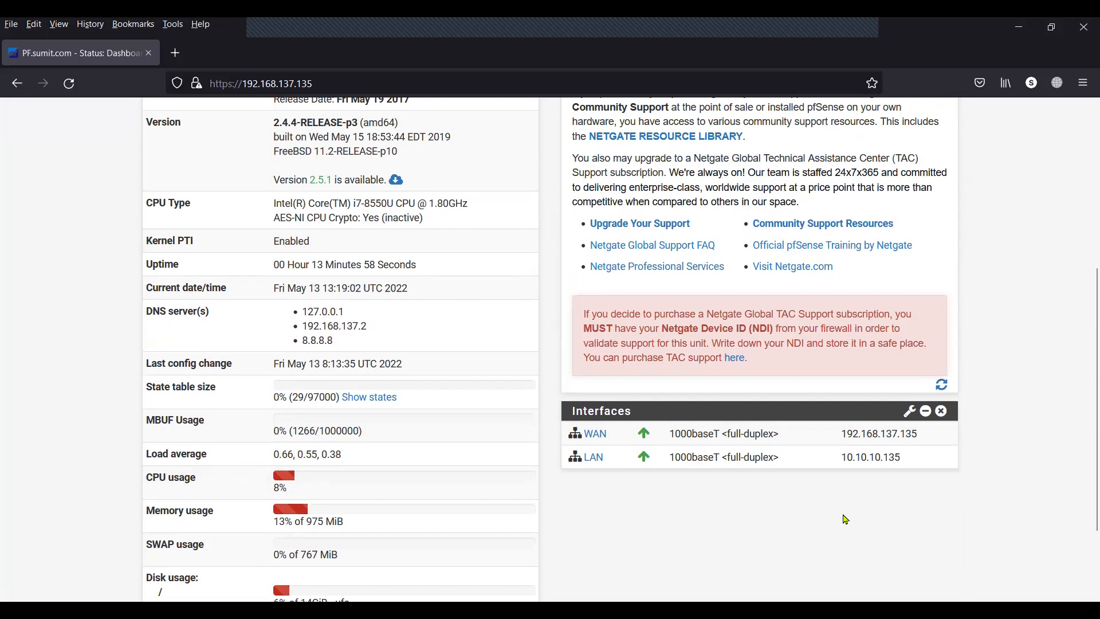
{"action": "scroll", "coordinate": [846, 520], "scroll_direction": "up", "scroll_amount": 4}
{"action": "scroll", "coordinate": [846, 519], "scroll_direction": "up", "scroll_amount": 4}
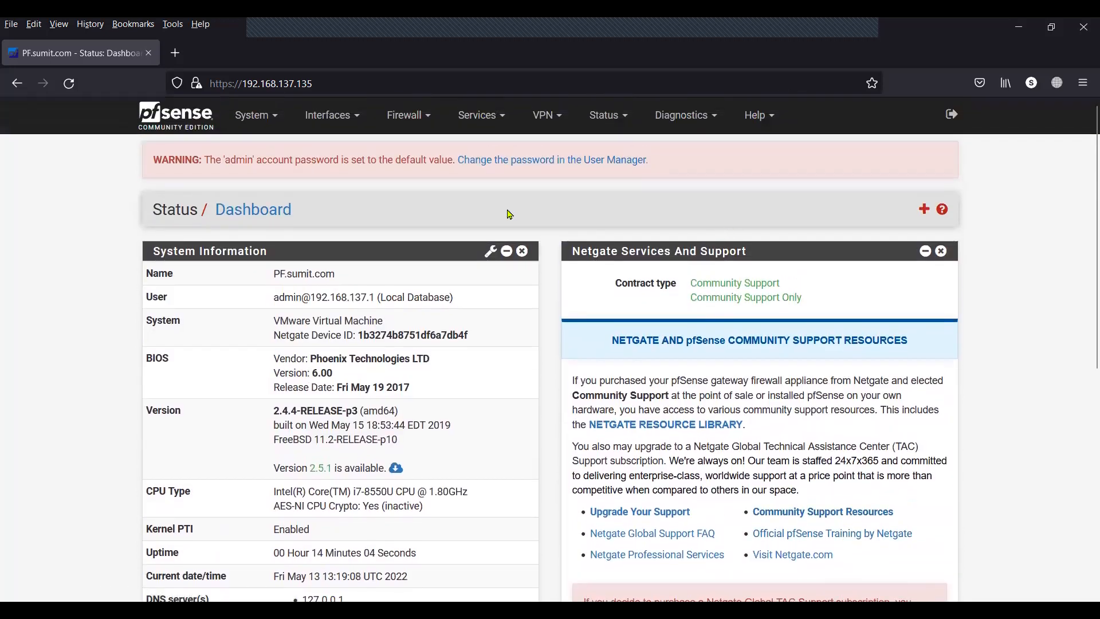
In User Manager, add a new user named test and fill in its password and confirmation.
{"action": "left_click", "coordinate": [264, 125]}
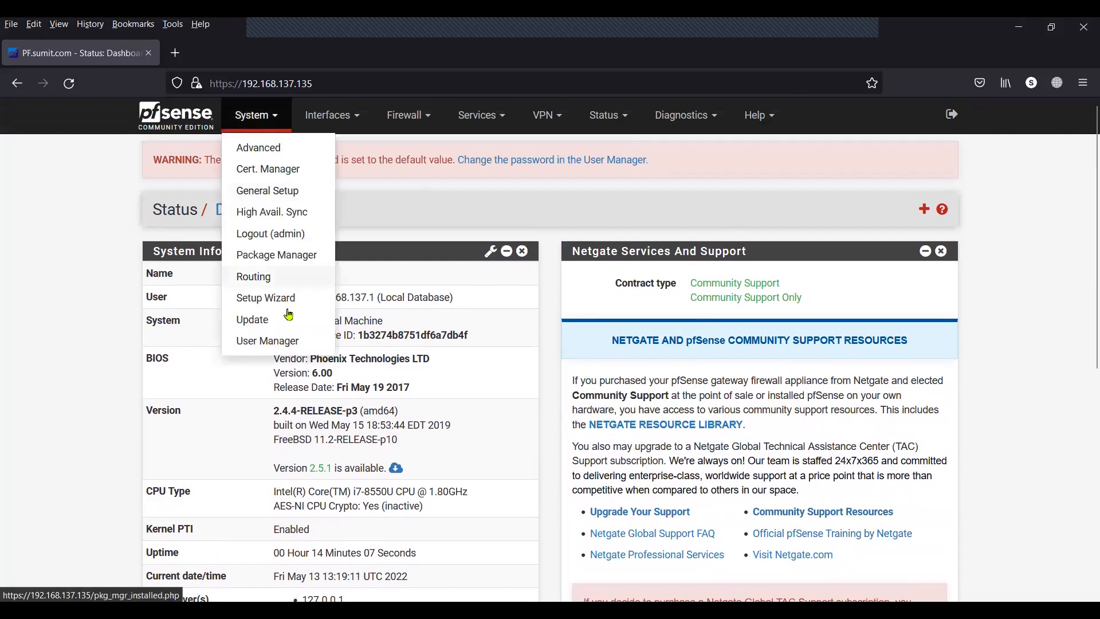
{"action": "left_click", "coordinate": [274, 342]}
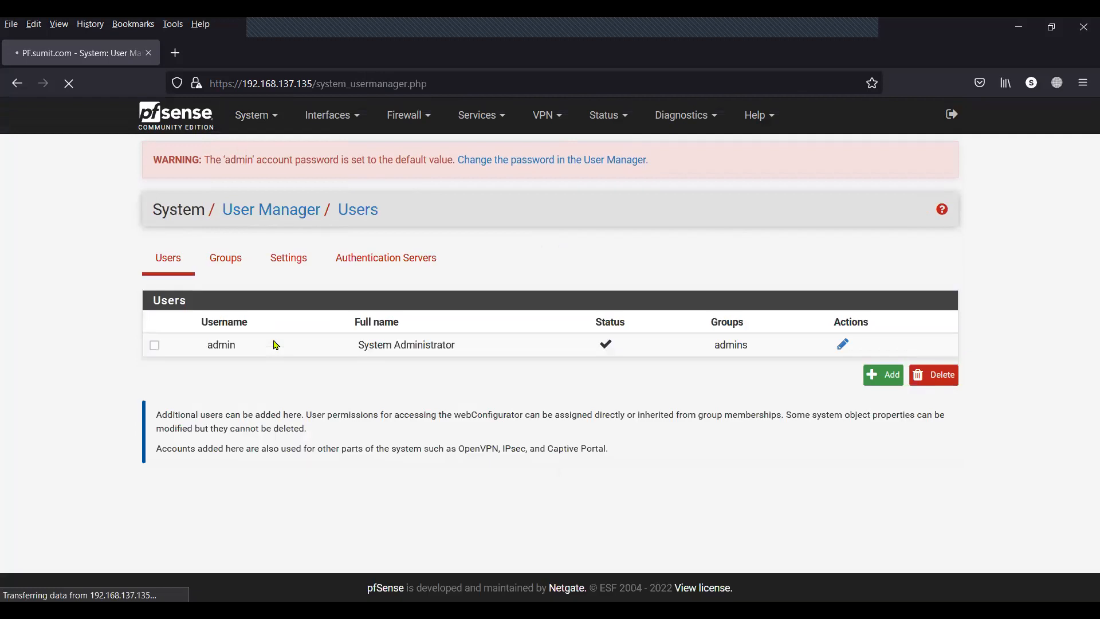
{"action": "left_click", "coordinate": [887, 374]}
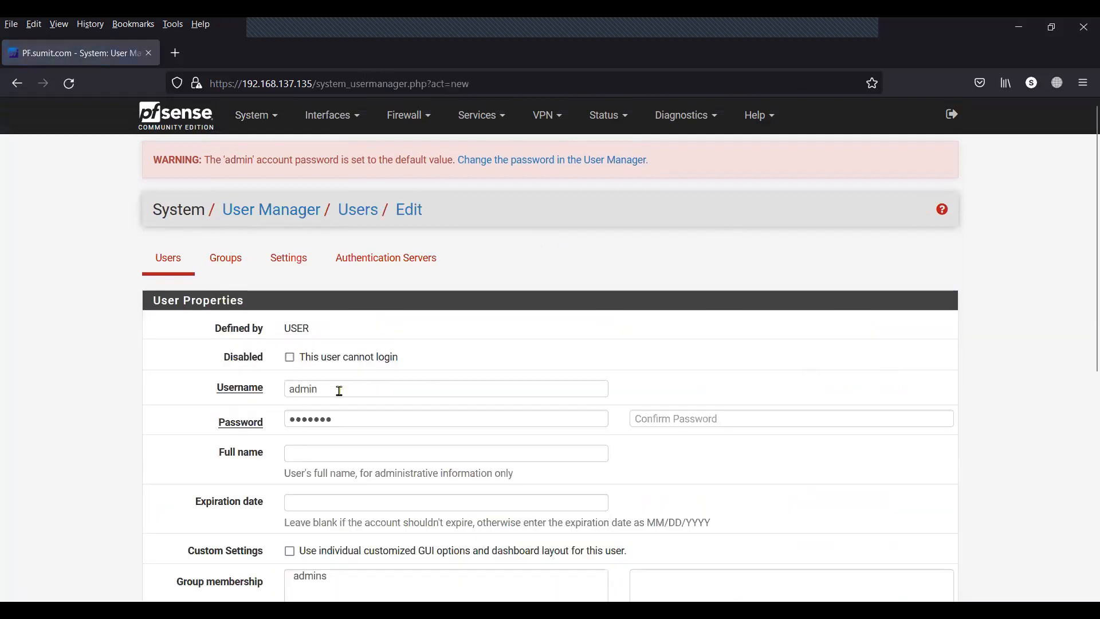
{"action": "left_click", "coordinate": [241, 394]}
{"action": "type", "text": "t"}
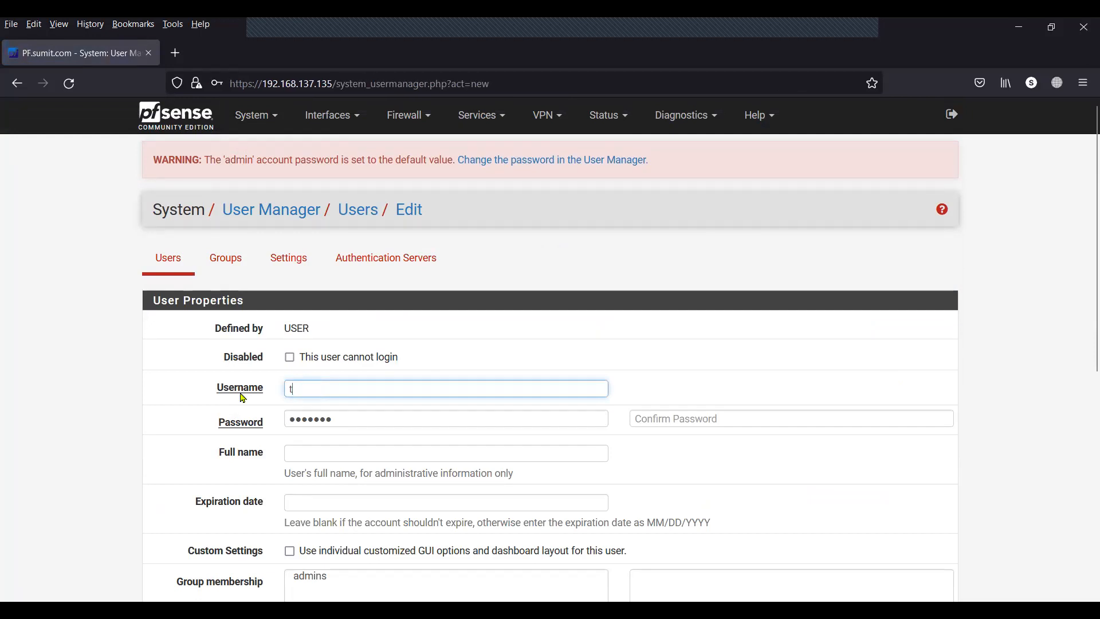
{"action": "type", "text": "est"}
{"action": "left_click", "coordinate": [165, 408]}
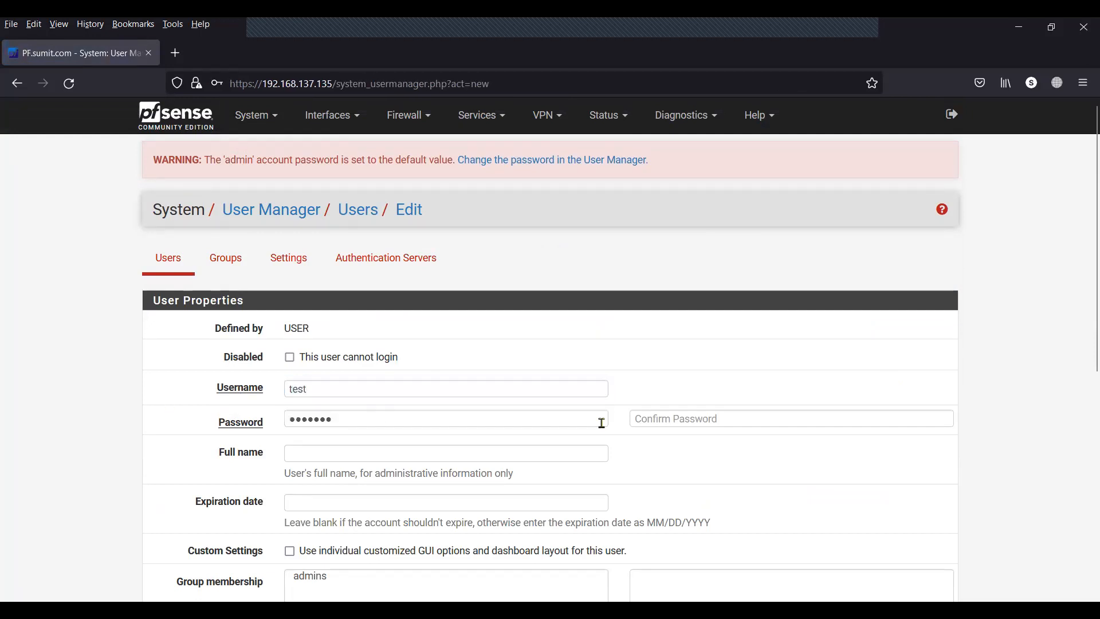
{"action": "left_click", "coordinate": [669, 418]}
{"action": "left_click", "coordinate": [672, 441]}
Save the test user and decline storing the login in Firefox.
{"action": "scroll", "coordinate": [671, 441], "scroll_direction": "down", "scroll_amount": 5}
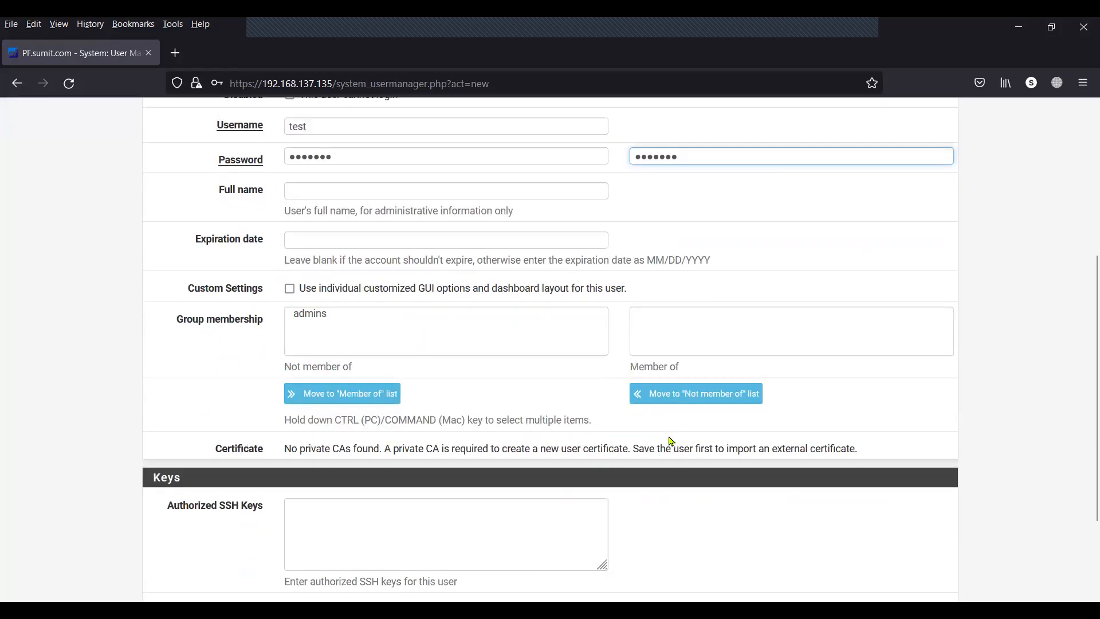
{"action": "scroll", "coordinate": [672, 442], "scroll_direction": "down", "scroll_amount": 3}
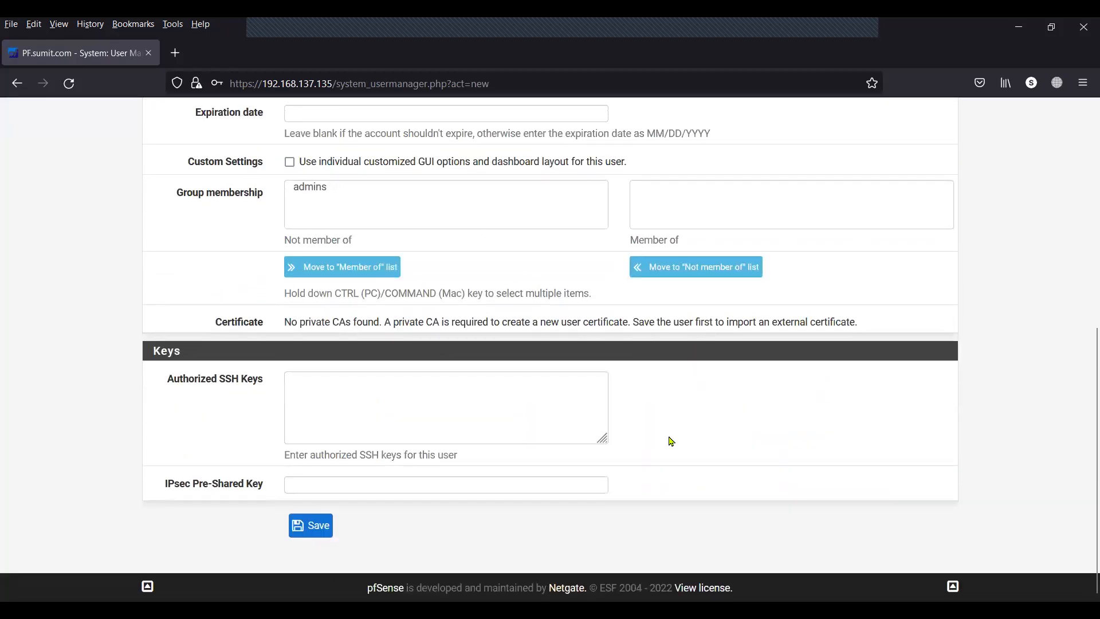
{"action": "scroll", "coordinate": [671, 441], "scroll_direction": "up", "scroll_amount": 5}
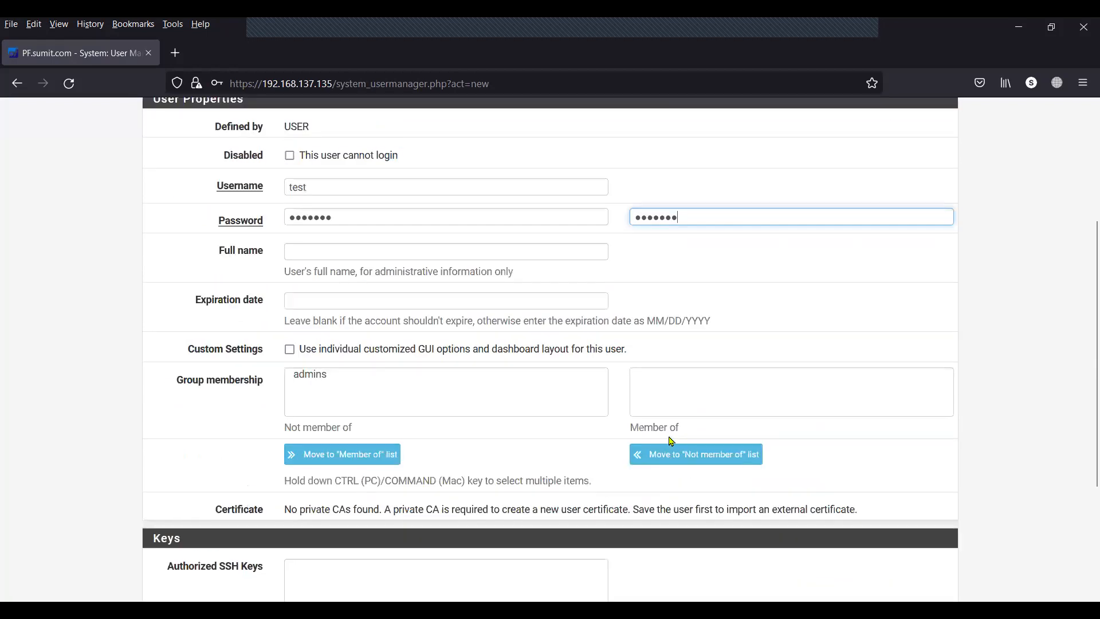
{"action": "scroll", "coordinate": [671, 442], "scroll_direction": "down", "scroll_amount": 5}
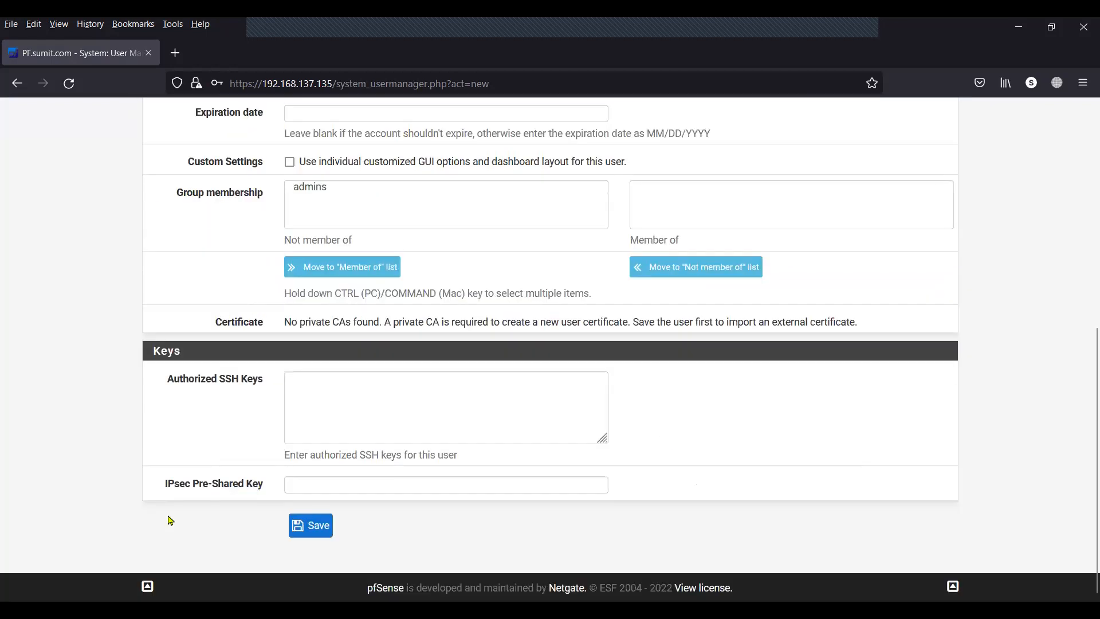
{"action": "left_click", "coordinate": [311, 524]}
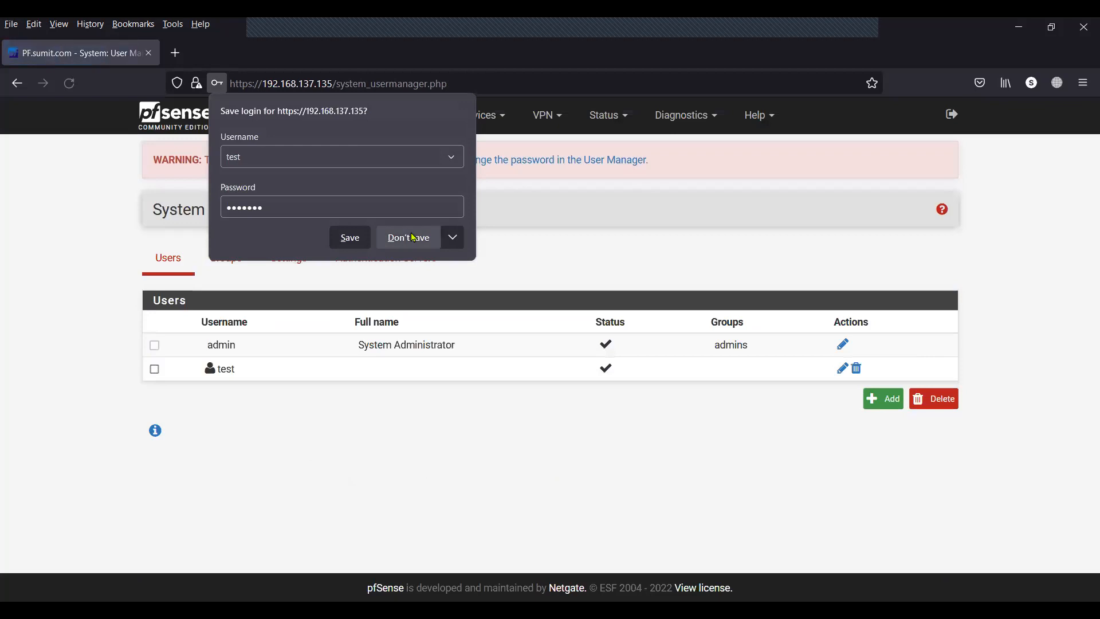
{"action": "left_click", "coordinate": [409, 237]}
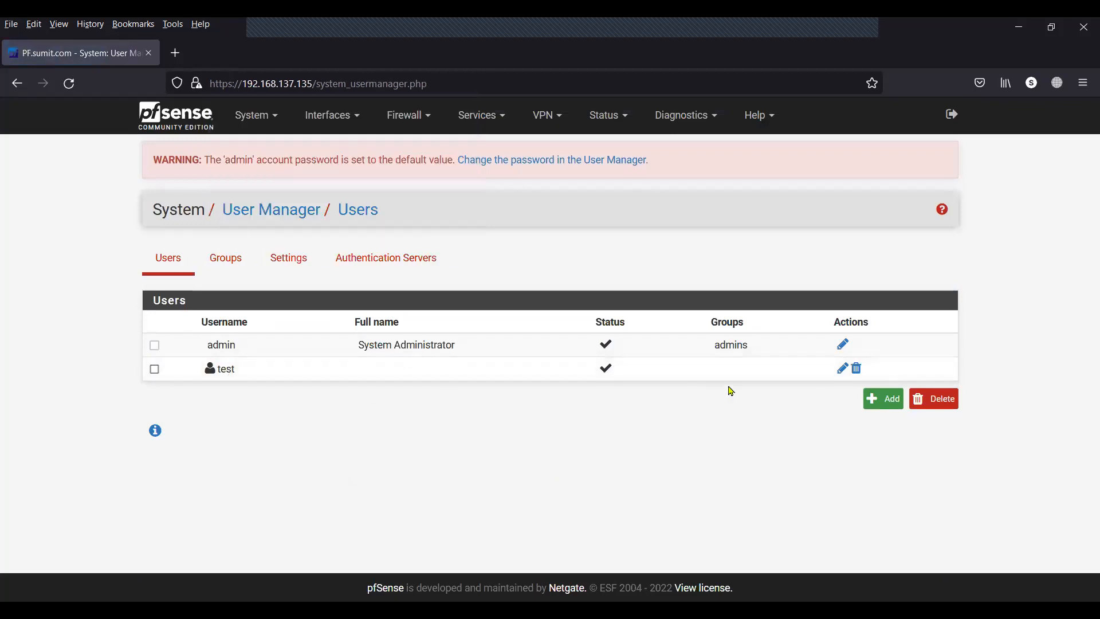
Grant the test user the 'User - Services: Captive Portal login' privilege.
{"action": "left_click", "coordinate": [843, 371]}
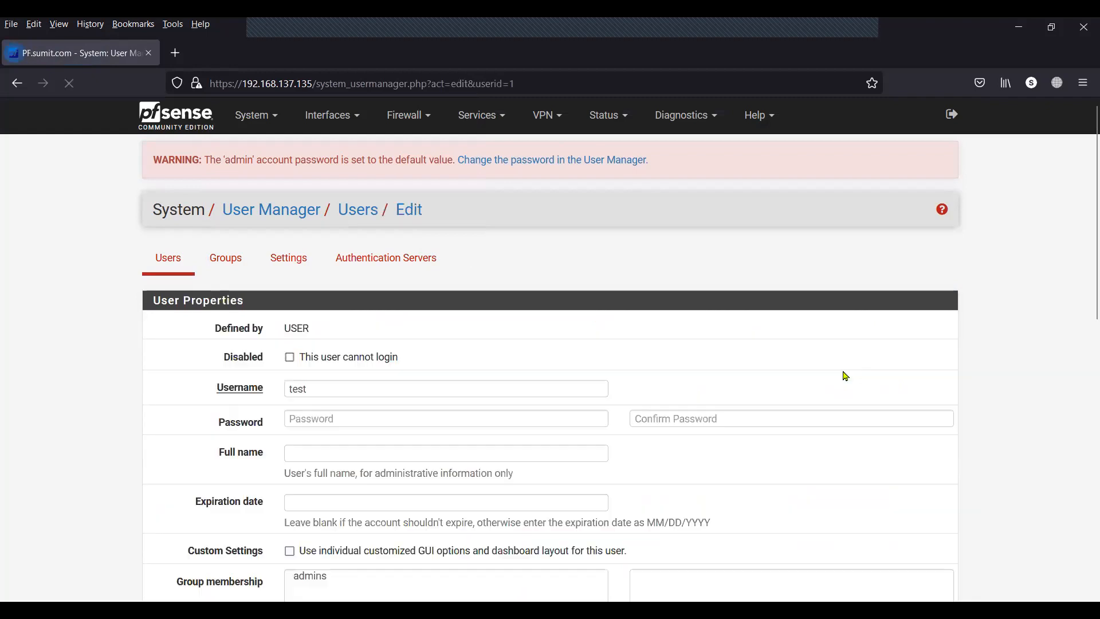
{"action": "scroll", "coordinate": [612, 358], "scroll_direction": "down", "scroll_amount": 8}
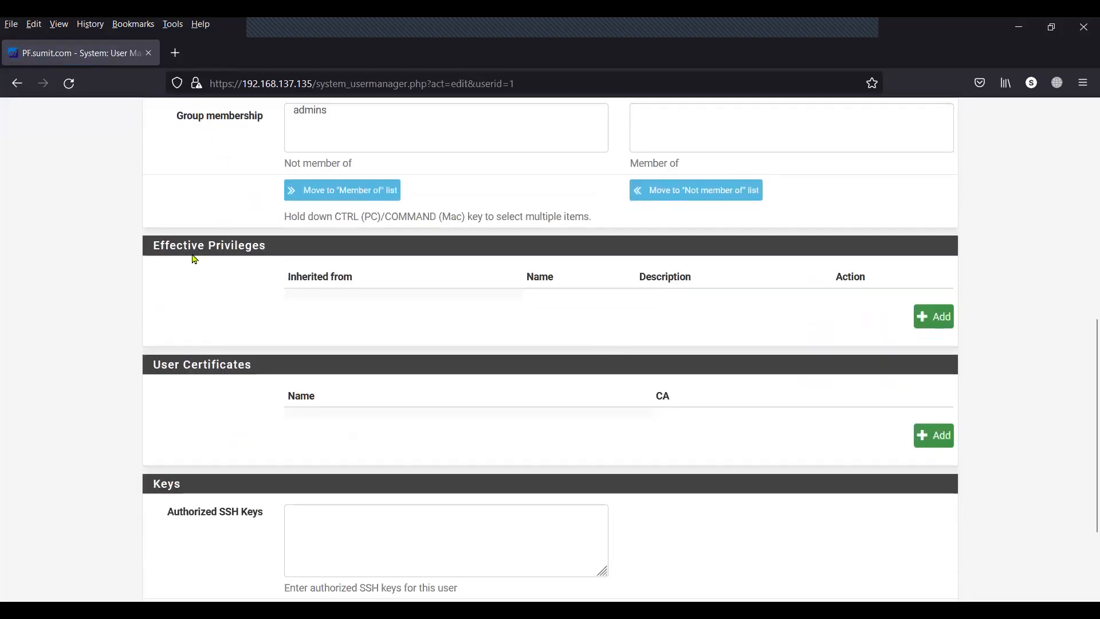
{"action": "left_click_drag", "start_coordinate": [152, 249], "coordinate": [262, 247]}
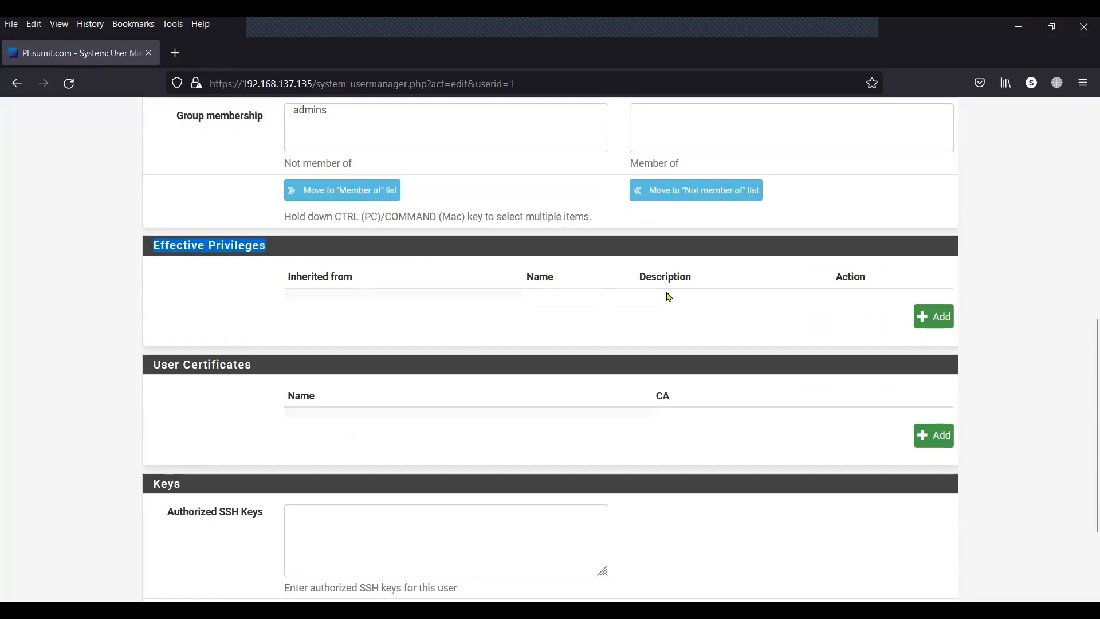
{"action": "left_click", "coordinate": [931, 320]}
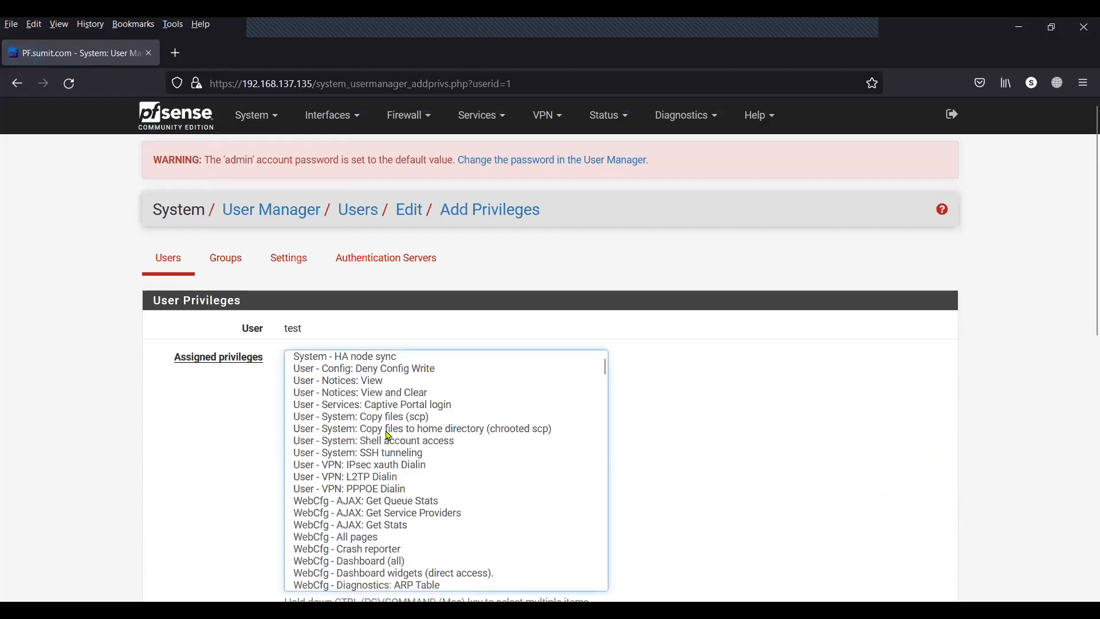
{"action": "left_click", "coordinate": [394, 410]}
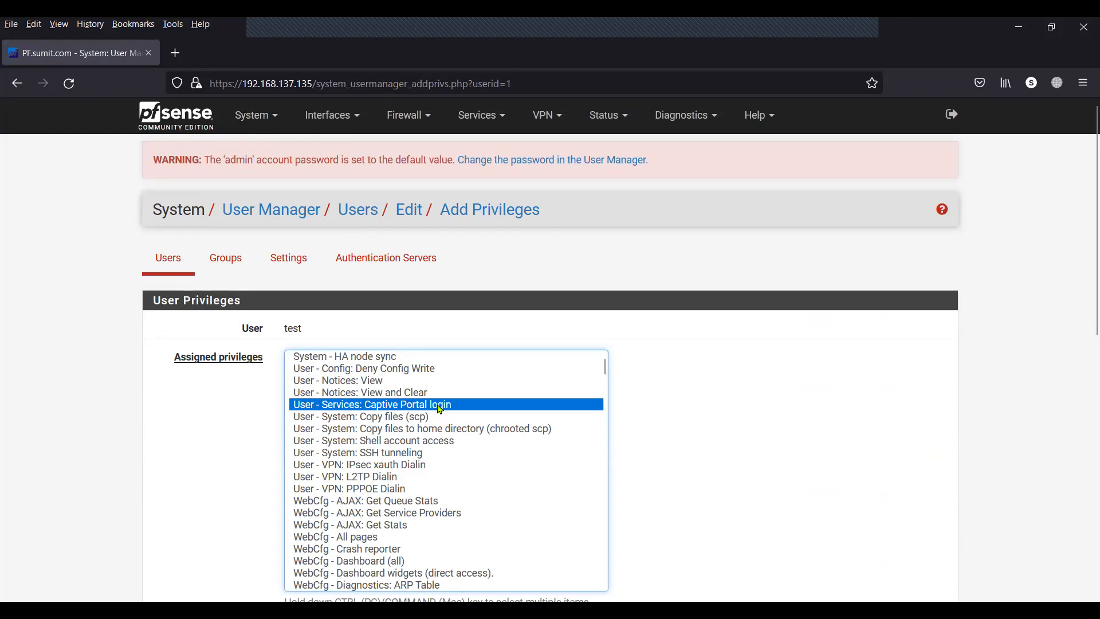
{"action": "scroll", "coordinate": [719, 439], "scroll_direction": "down", "scroll_amount": 3}
{"action": "scroll", "coordinate": [719, 439], "scroll_direction": "down", "scroll_amount": 4}
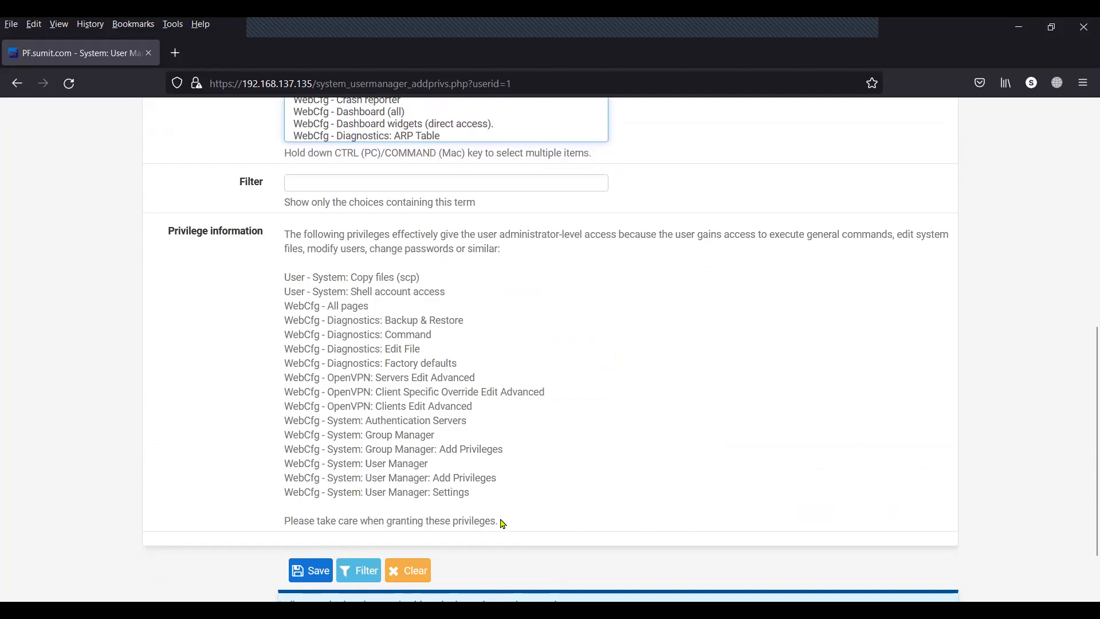
{"action": "left_click_drag", "start_coordinate": [495, 520], "coordinate": [252, 234]}
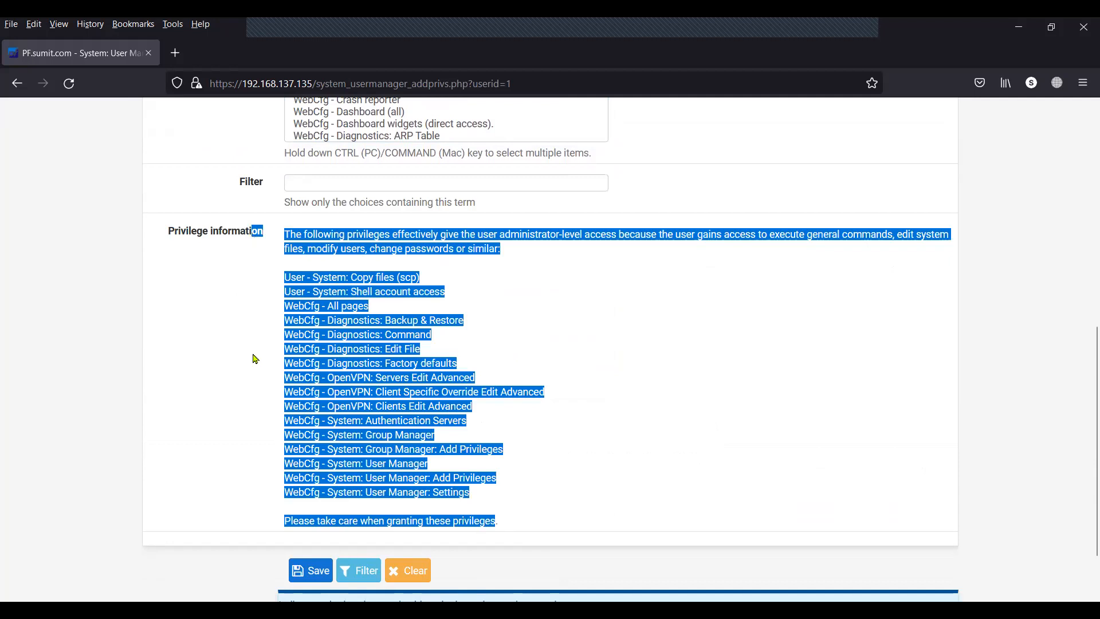
{"action": "scroll", "coordinate": [253, 359], "scroll_direction": "down", "scroll_amount": 2}
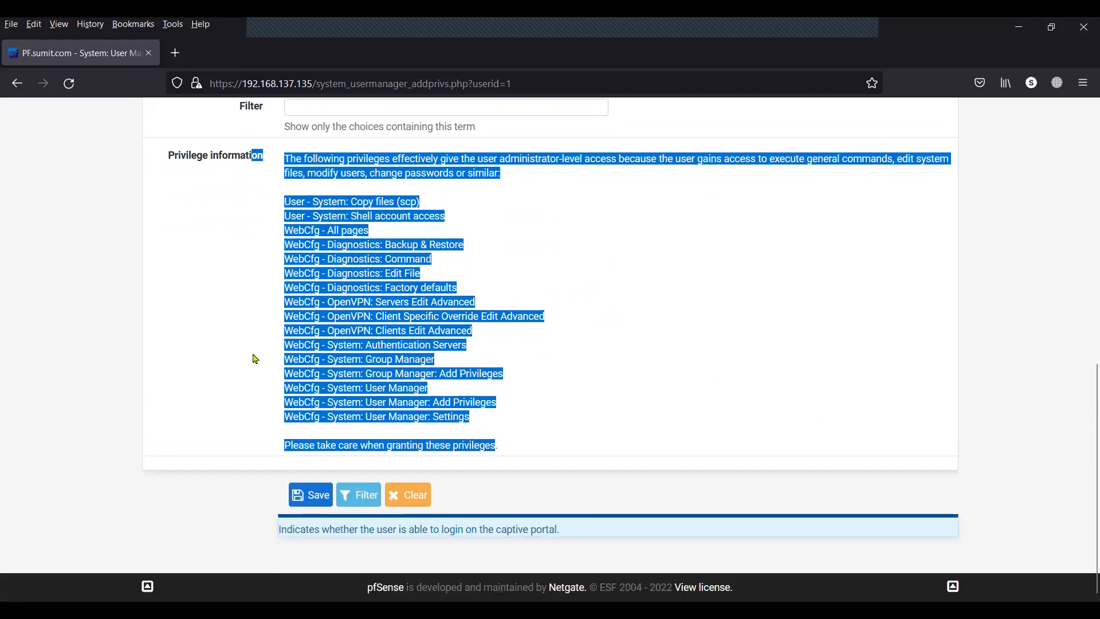
{"action": "left_click", "coordinate": [309, 496]}
Save the test user account with its new privilege.
{"action": "scroll", "coordinate": [307, 499], "scroll_direction": "down", "scroll_amount": 8}
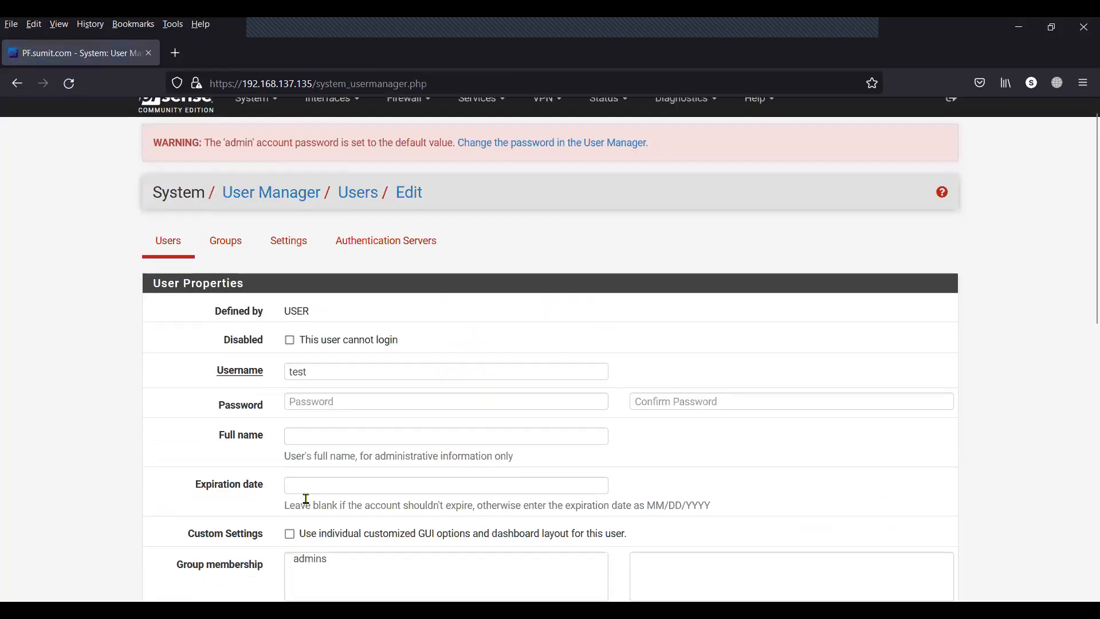
{"action": "scroll", "coordinate": [307, 499], "scroll_direction": "down", "scroll_amount": 3}
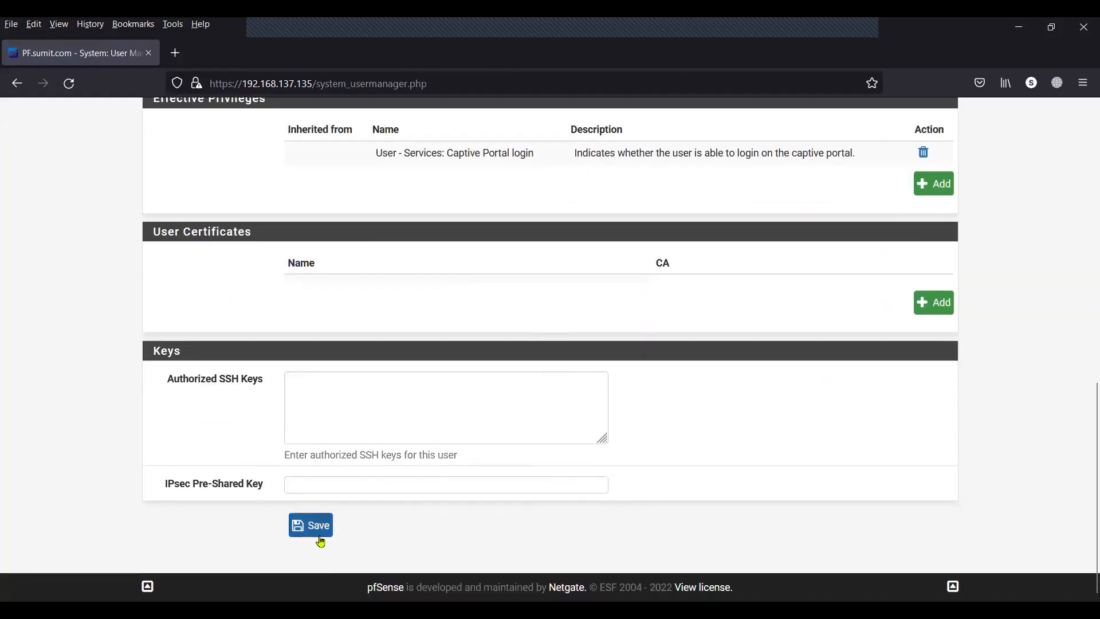
{"action": "left_click", "coordinate": [320, 533]}
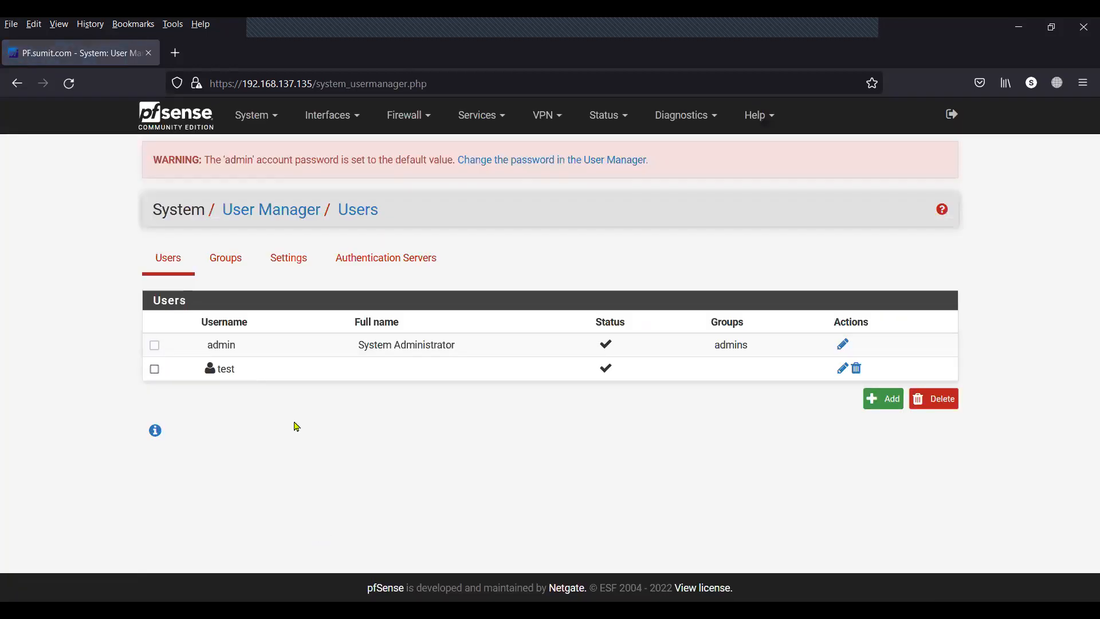
{"action": "left_click_drag", "start_coordinate": [250, 376], "coordinate": [218, 371]}
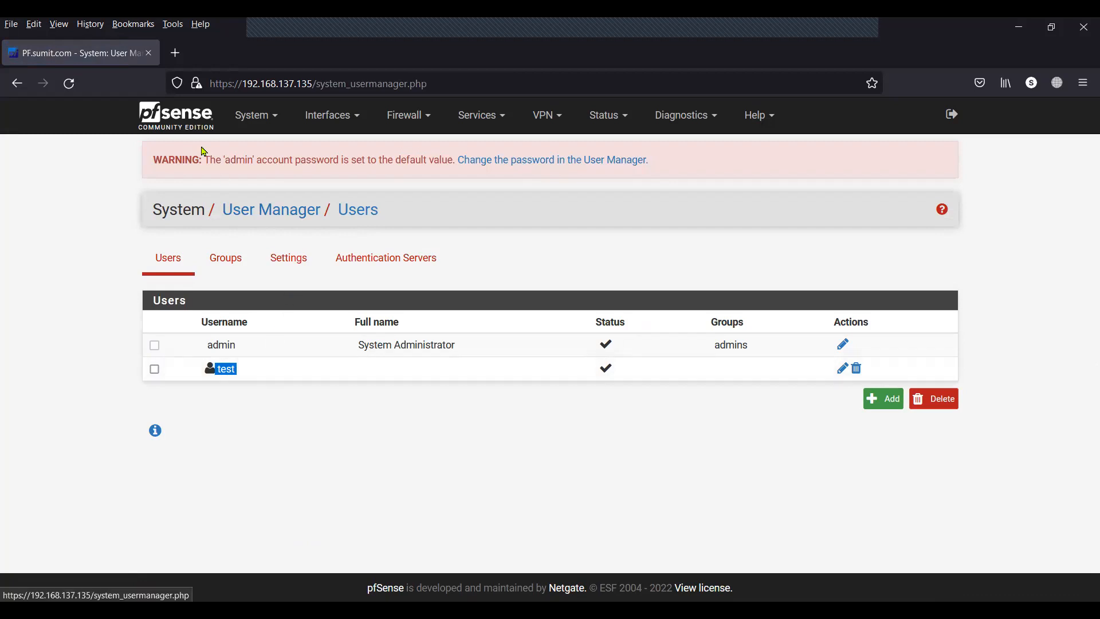
On the dashboard, confirm the Interfaces widget shows LAN up at 10.10.10.135.
{"action": "left_click", "coordinate": [190, 122]}
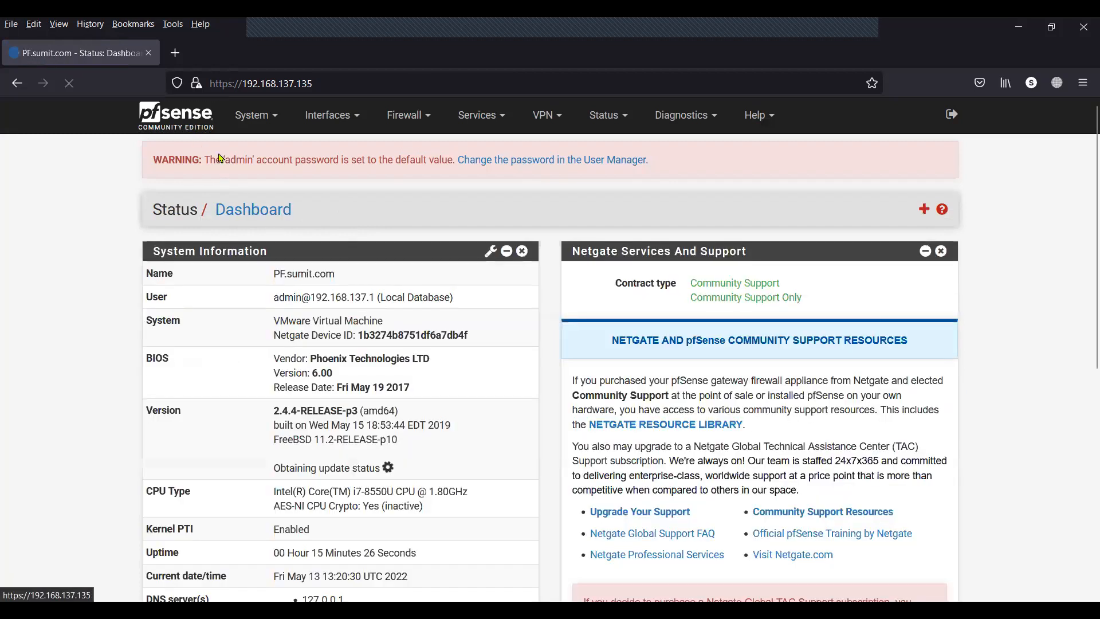
{"action": "scroll", "coordinate": [458, 391], "scroll_direction": "down", "scroll_amount": 2}
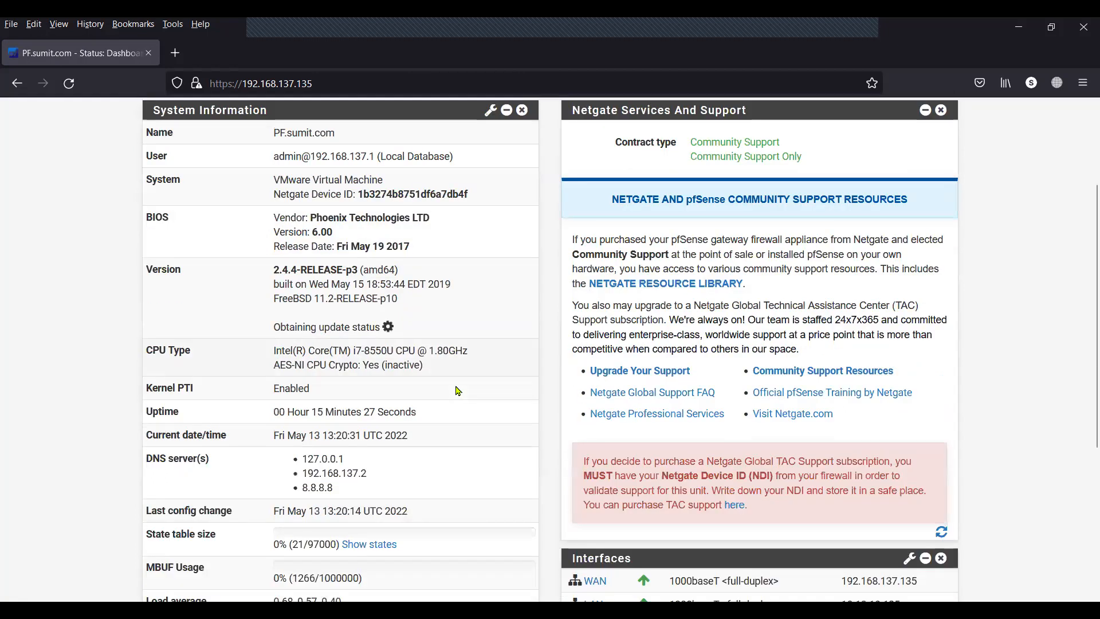
{"action": "scroll", "coordinate": [459, 391], "scroll_direction": "down", "scroll_amount": 4}
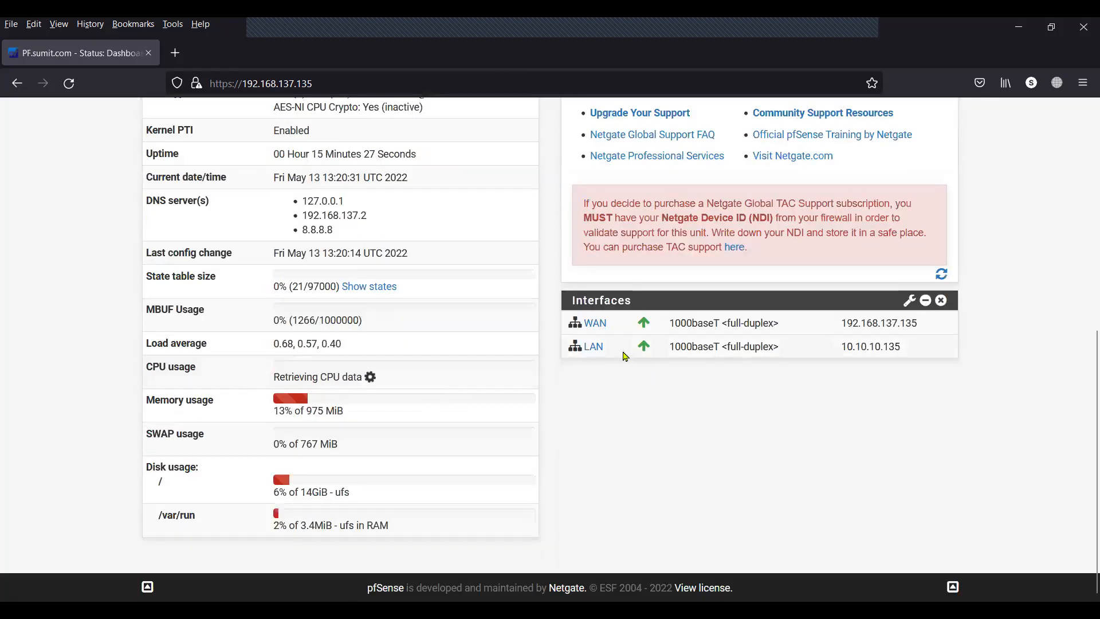
{"action": "left_click_drag", "start_coordinate": [612, 351], "coordinate": [582, 347]}
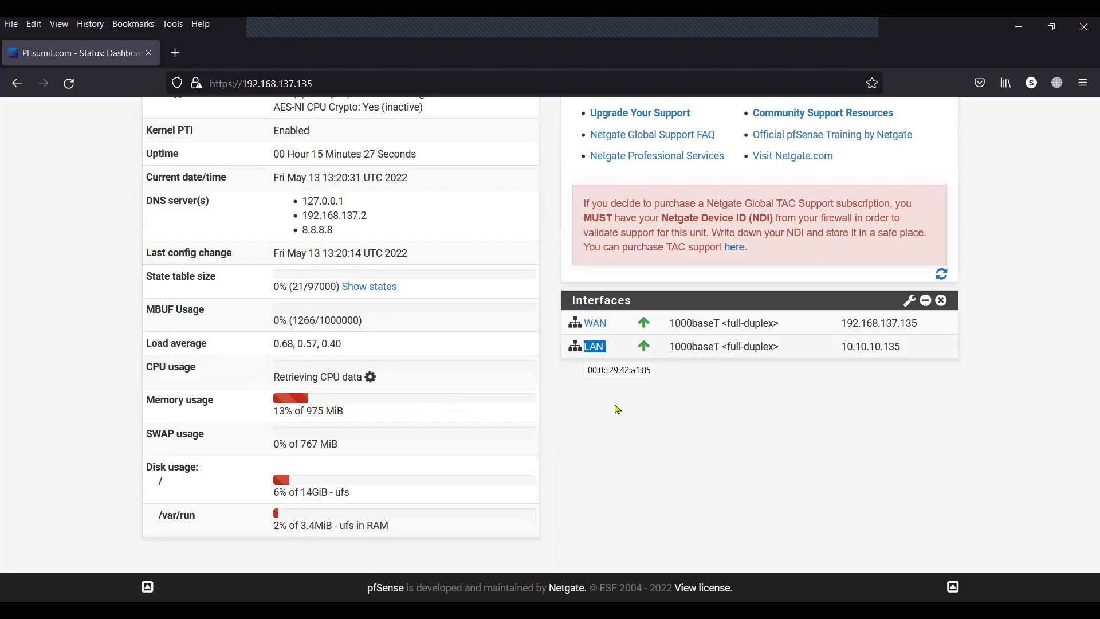
{"action": "left_click", "coordinate": [629, 429]}
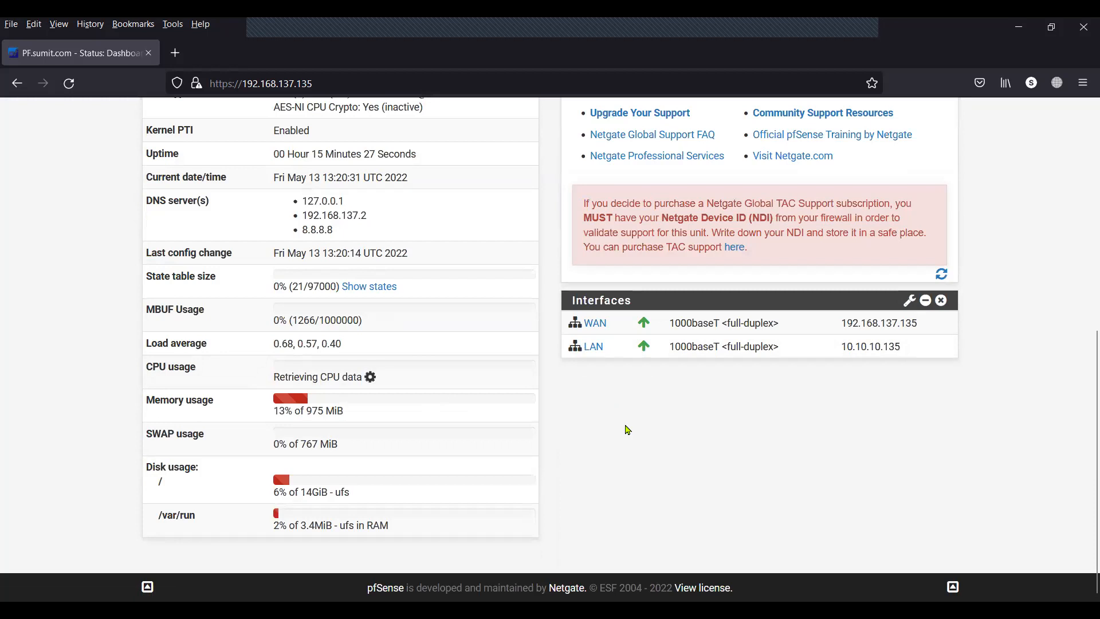
{"action": "left_click_drag", "start_coordinate": [609, 347], "coordinate": [583, 347]}
{"action": "left_click", "coordinate": [617, 391]}
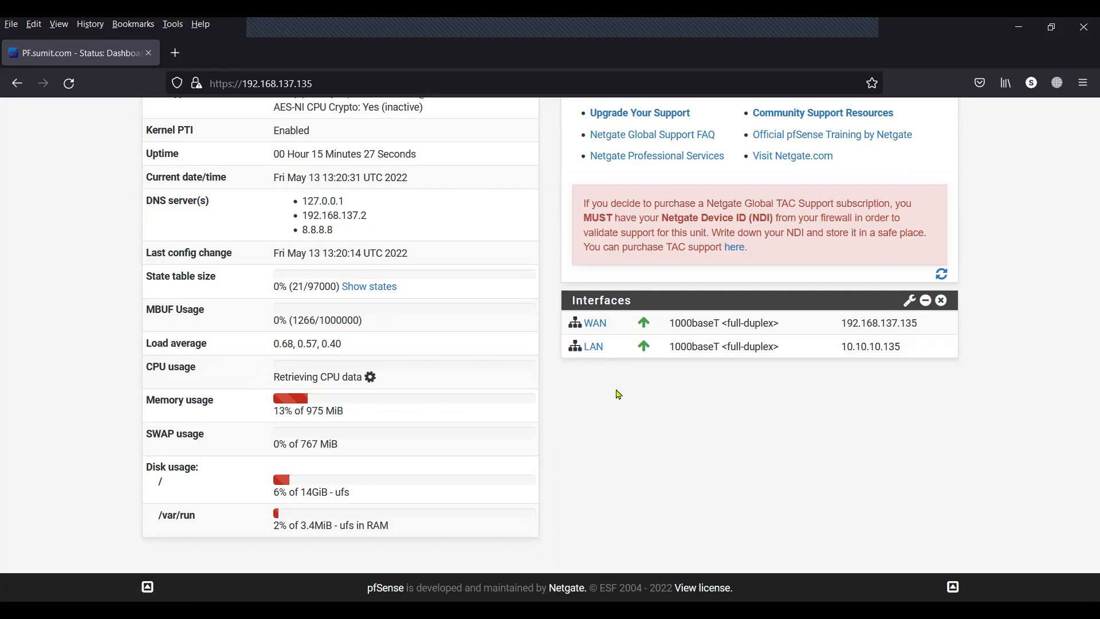
{"action": "left_click_drag", "start_coordinate": [611, 354], "coordinate": [585, 349]}
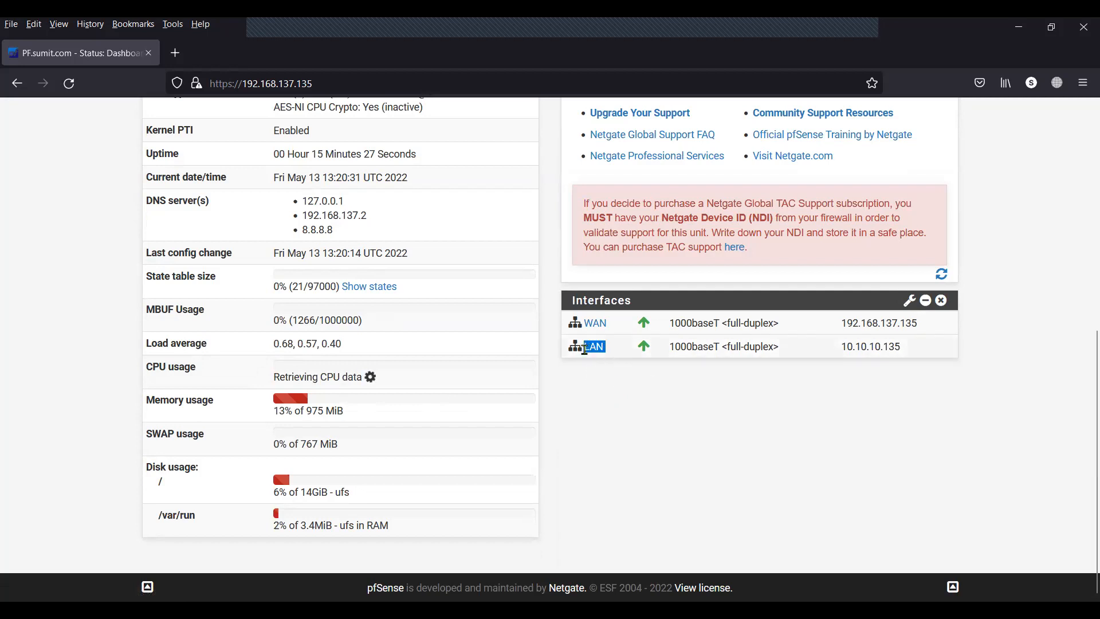
{"action": "left_click", "coordinate": [869, 345]}
{"action": "double_click", "coordinate": [869, 344]}
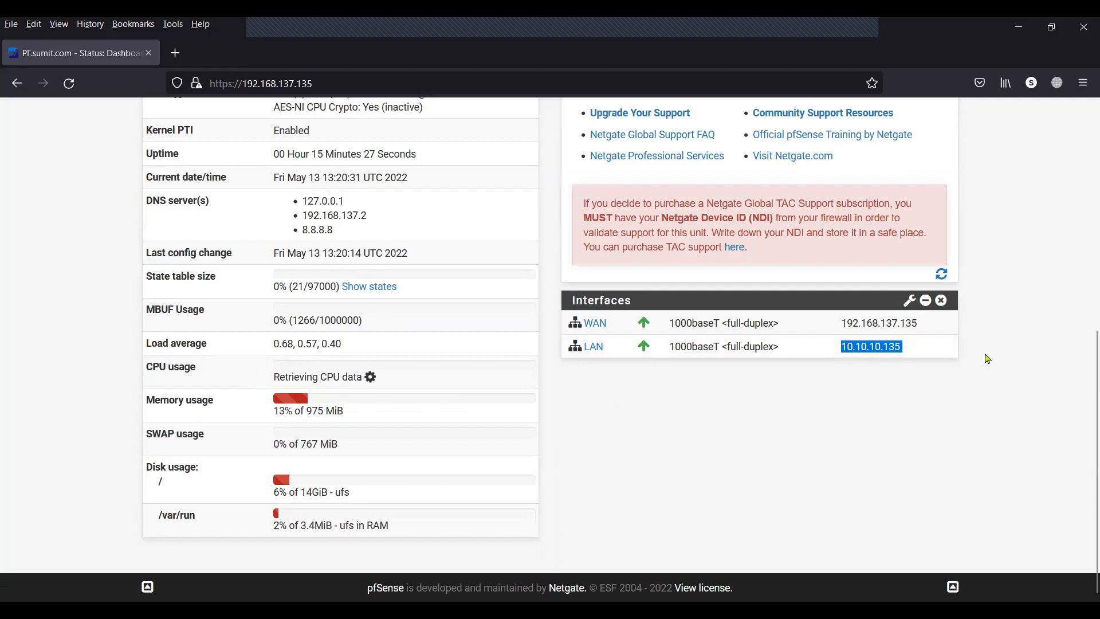
{"action": "left_click", "coordinate": [988, 359]}
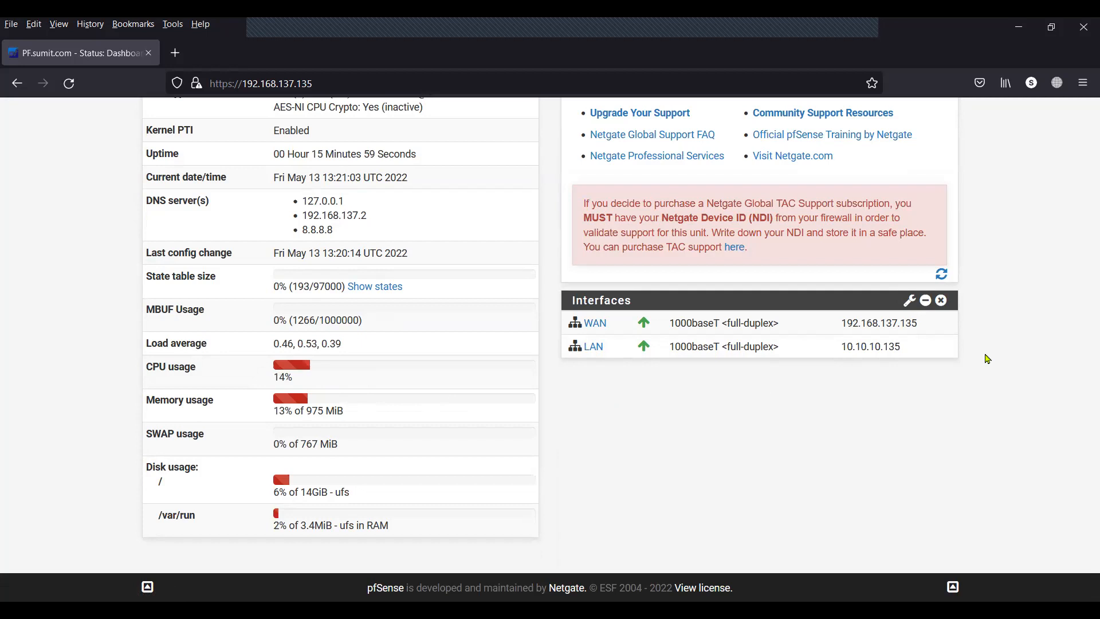
{"action": "scroll", "coordinate": [988, 359], "scroll_direction": "up", "scroll_amount": 3}
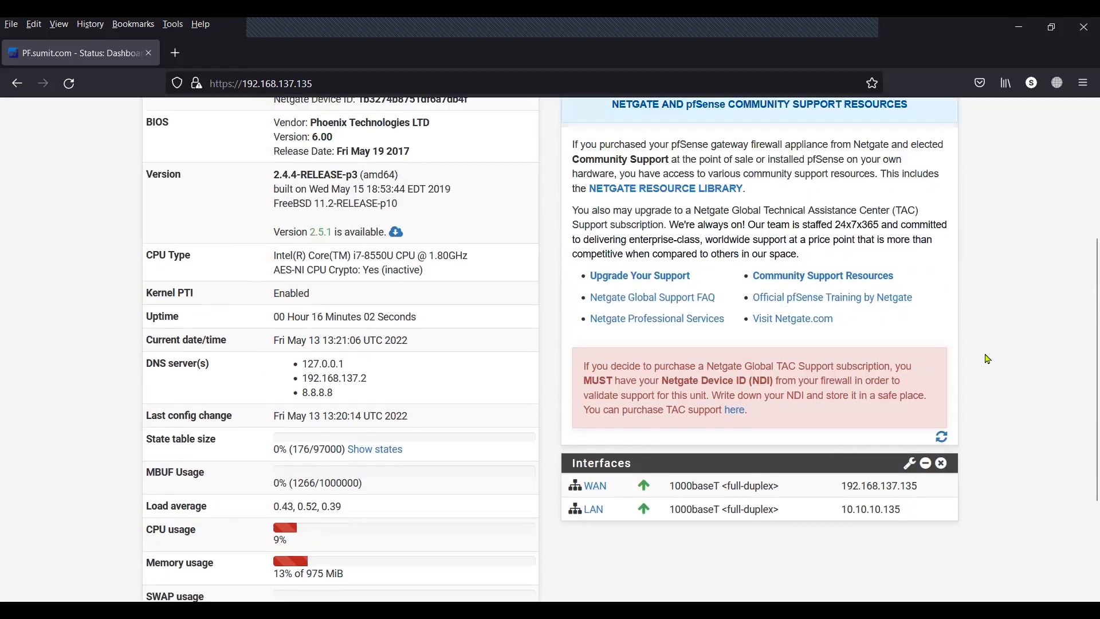
{"action": "scroll", "coordinate": [988, 359], "scroll_direction": "up", "scroll_amount": 4}
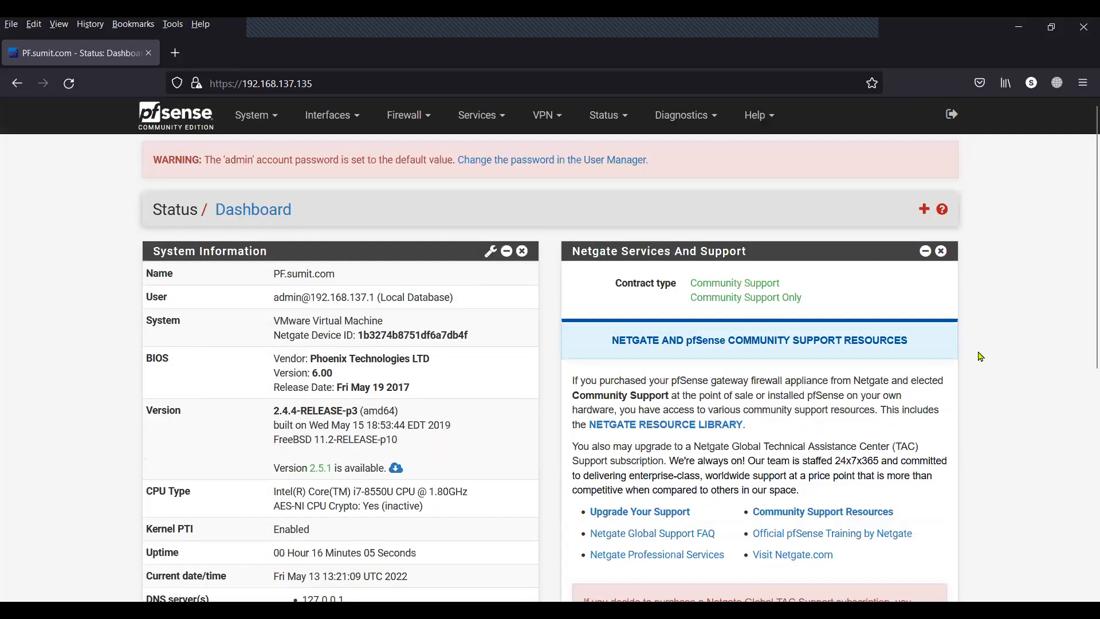
Open the LAN DHCP server and review subnet 10.10.10.0/255.255.255.0 and range 10.10.10.140–10.10.10.142.
{"action": "left_click", "coordinate": [465, 115]}
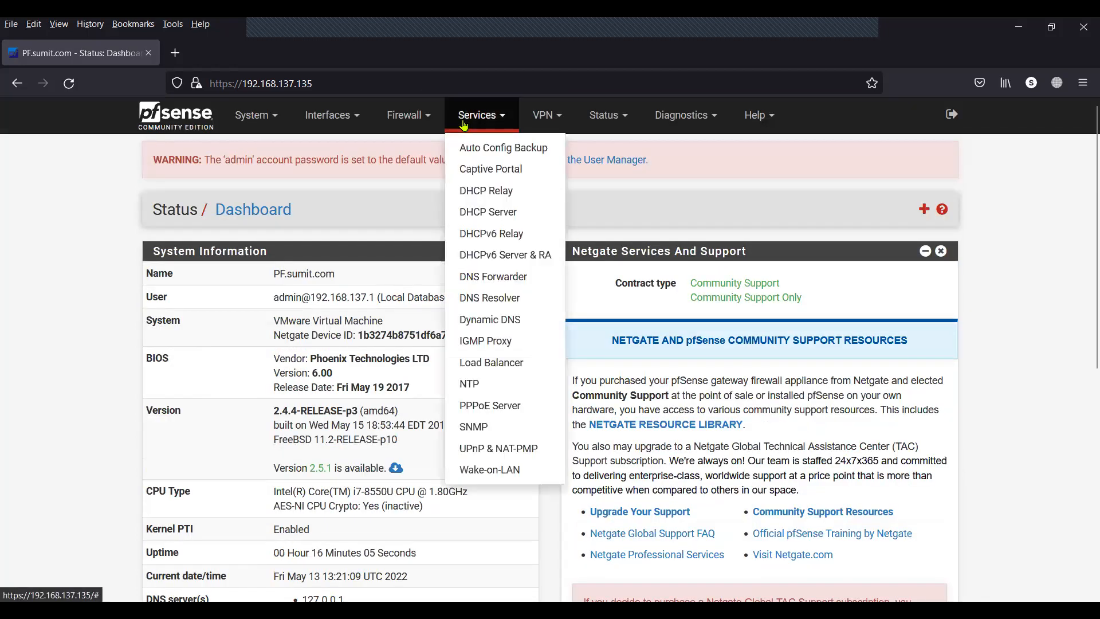
{"action": "left_click", "coordinate": [482, 213]}
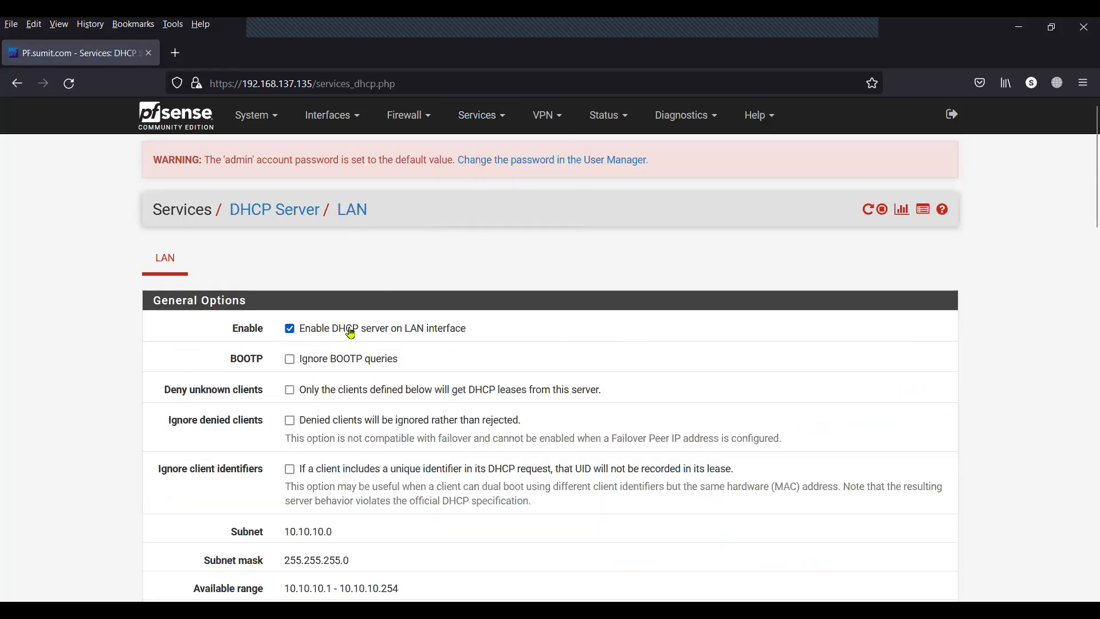
{"action": "left_click_drag", "start_coordinate": [474, 328], "coordinate": [296, 332]}
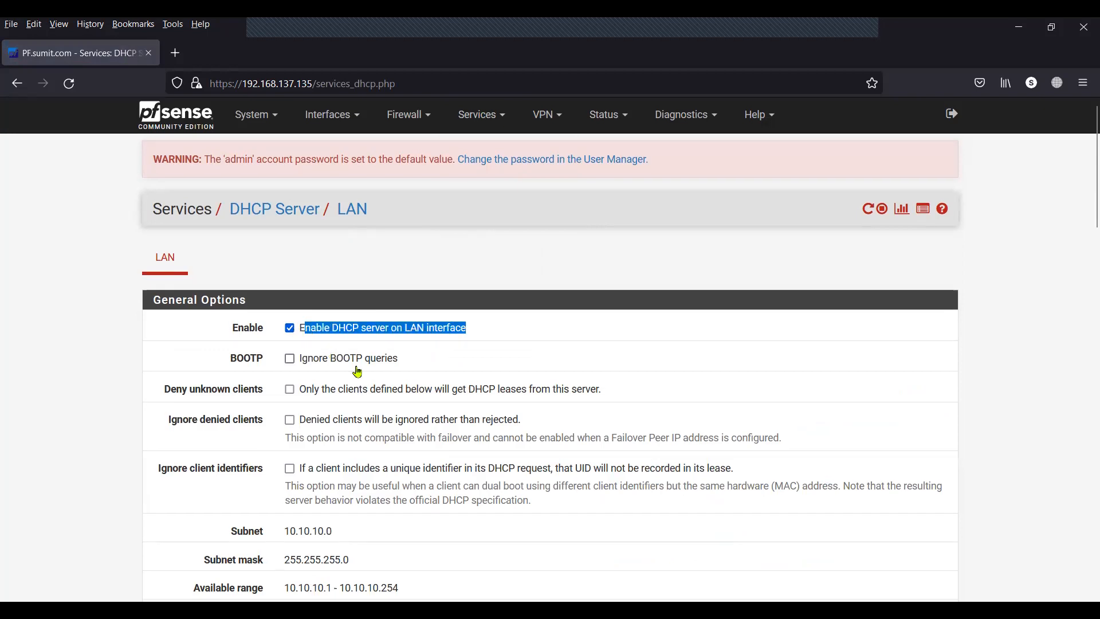
{"action": "scroll", "coordinate": [344, 352], "scroll_direction": "down", "scroll_amount": 3}
{"action": "left_click_drag", "start_coordinate": [345, 358], "coordinate": [286, 356]}
{"action": "left_click_drag", "start_coordinate": [352, 380], "coordinate": [283, 383]}
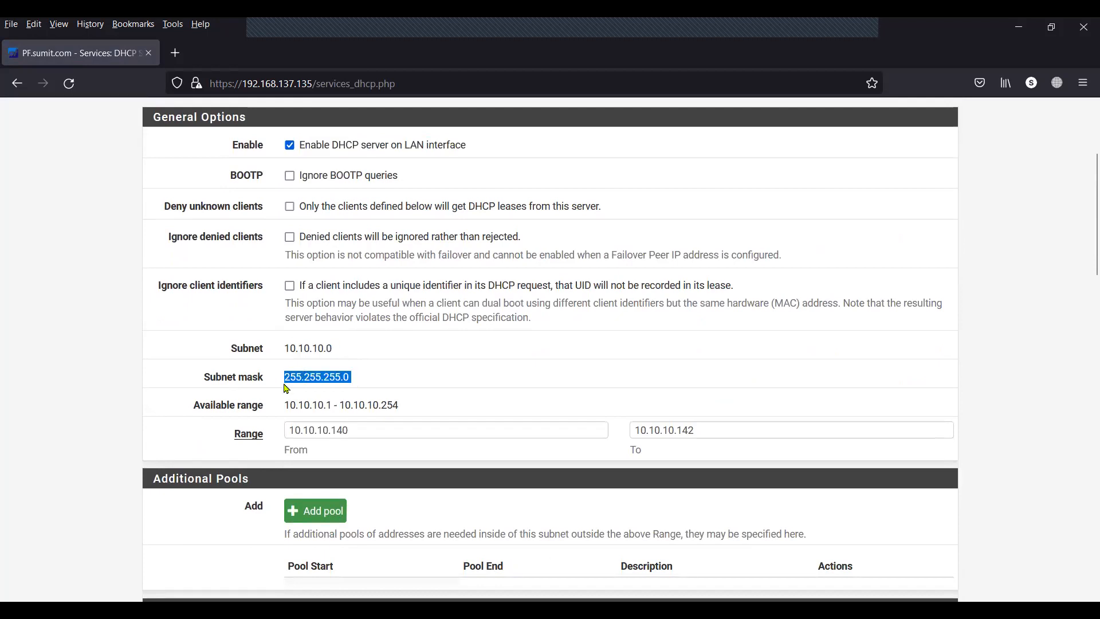
{"action": "left_click_drag", "start_coordinate": [352, 432], "coordinate": [291, 430]}
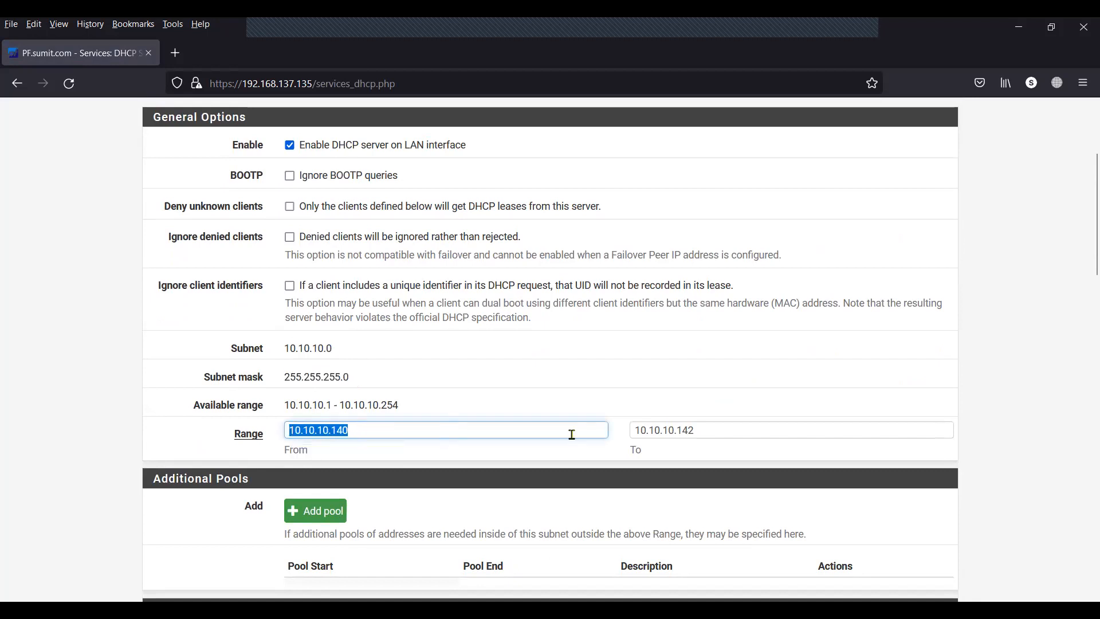
{"action": "left_click_drag", "start_coordinate": [693, 431], "coordinate": [622, 430]}
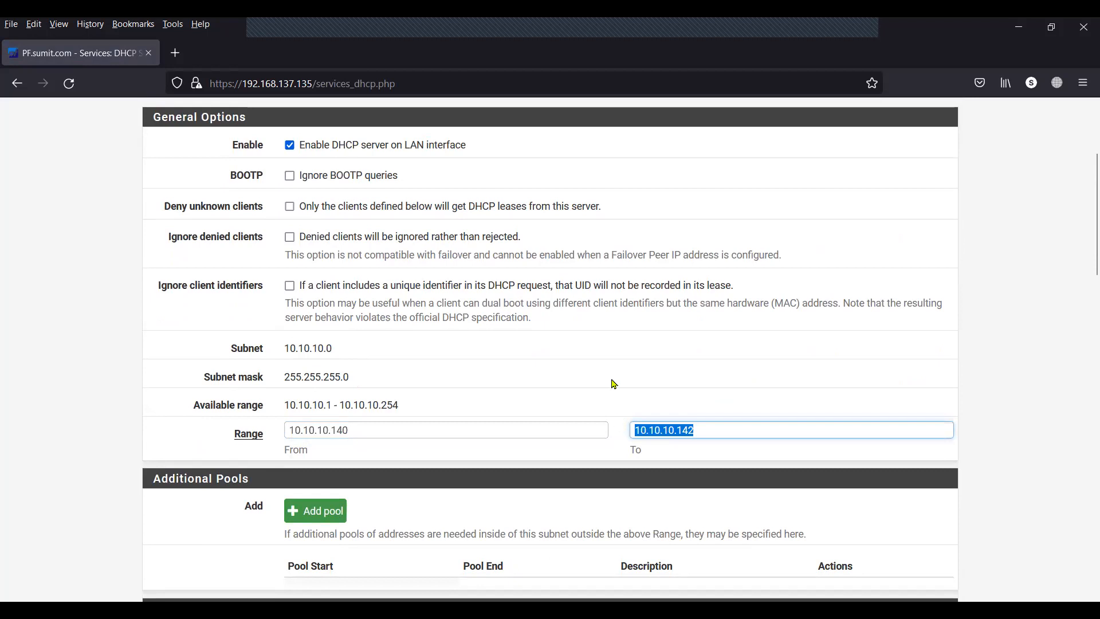
Check DNS servers 10.10.10.135 and 8.8.8.8 and the empty gateway, then save.
{"action": "scroll", "coordinate": [614, 384], "scroll_direction": "down", "scroll_amount": 5}
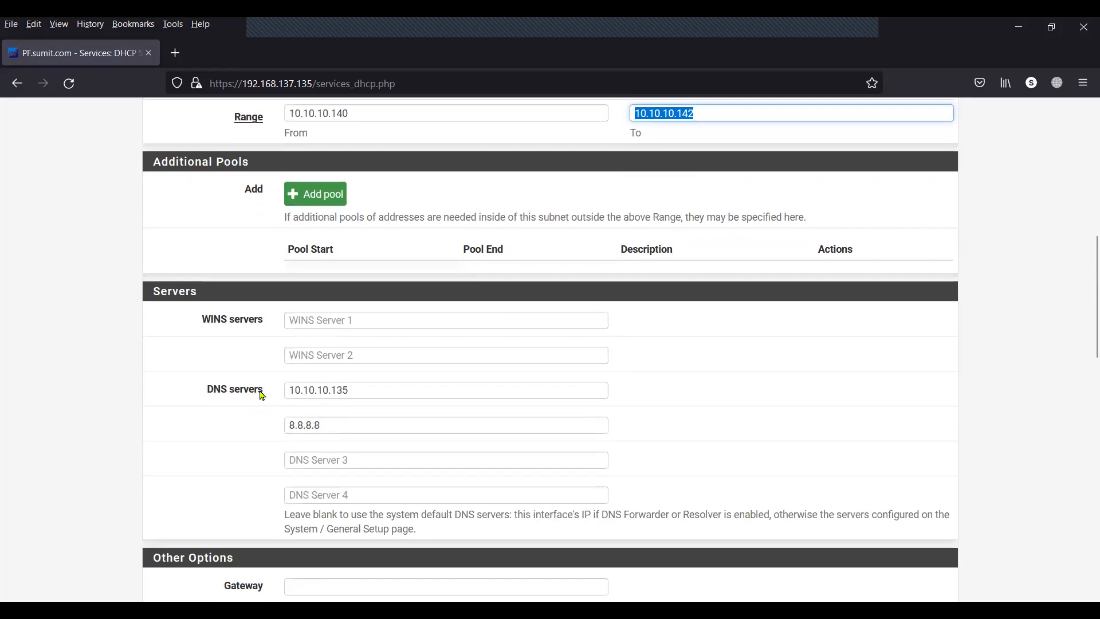
{"action": "left_click_drag", "start_coordinate": [264, 392], "coordinate": [213, 391]}
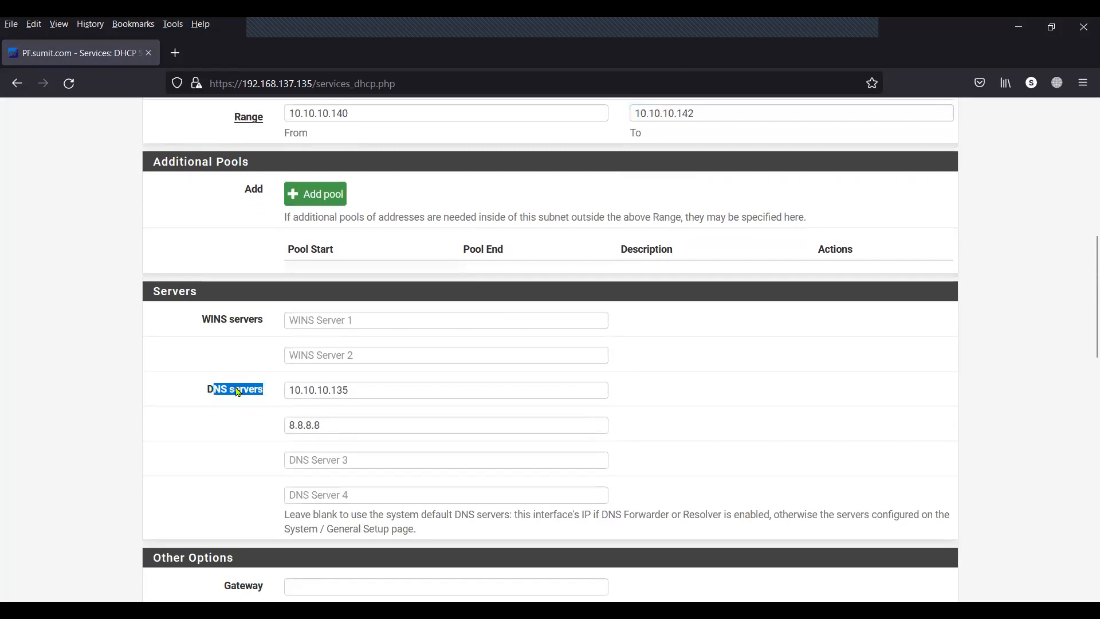
{"action": "left_click_drag", "start_coordinate": [359, 389], "coordinate": [287, 390]}
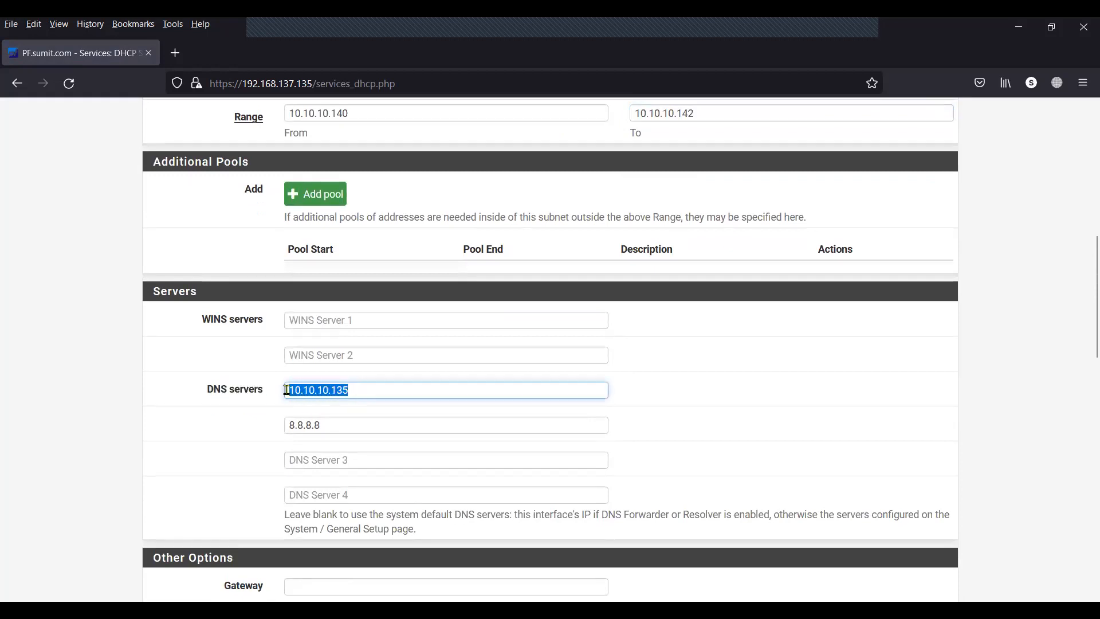
{"action": "left_click", "coordinate": [252, 449]}
{"action": "left_click_drag", "start_coordinate": [326, 425], "coordinate": [281, 426]}
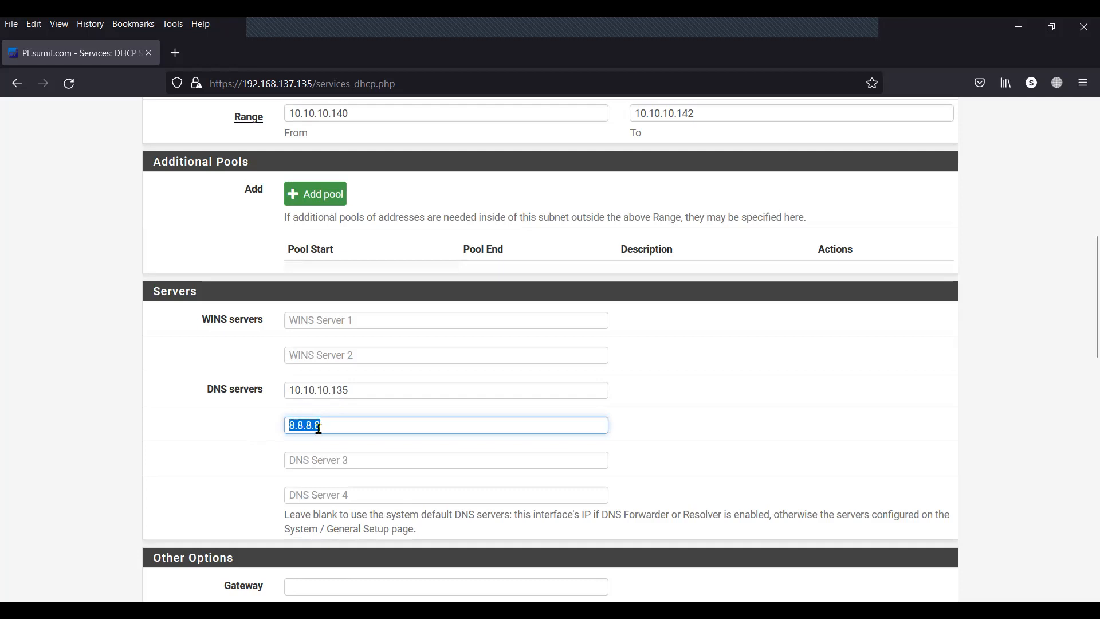
{"action": "scroll", "coordinate": [344, 430], "scroll_direction": "down", "scroll_amount": 5}
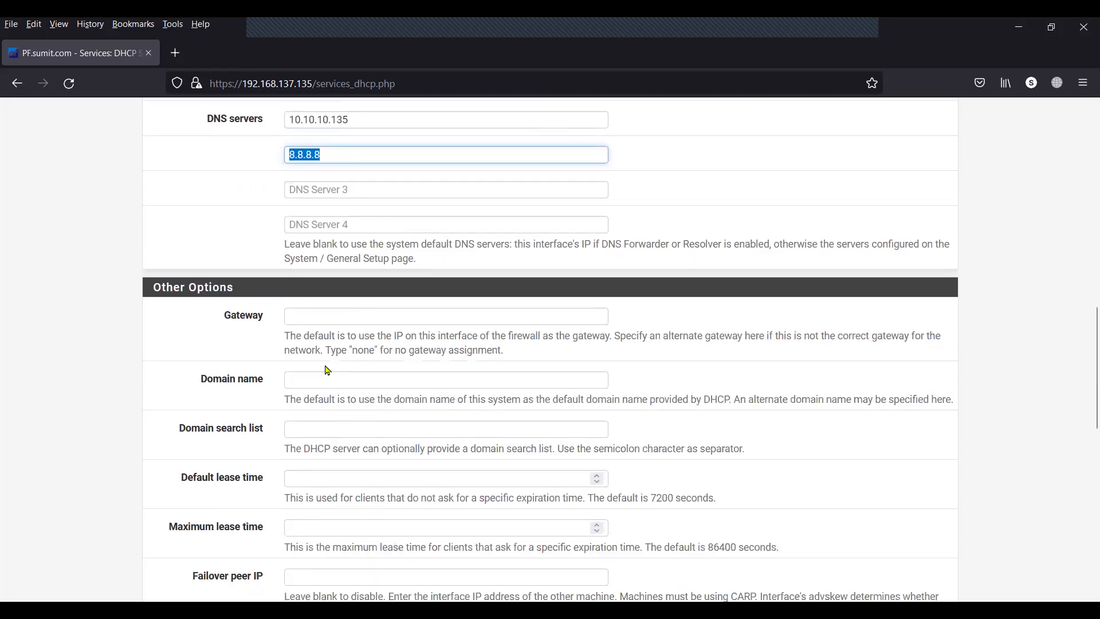
{"action": "left_click", "coordinate": [329, 319]}
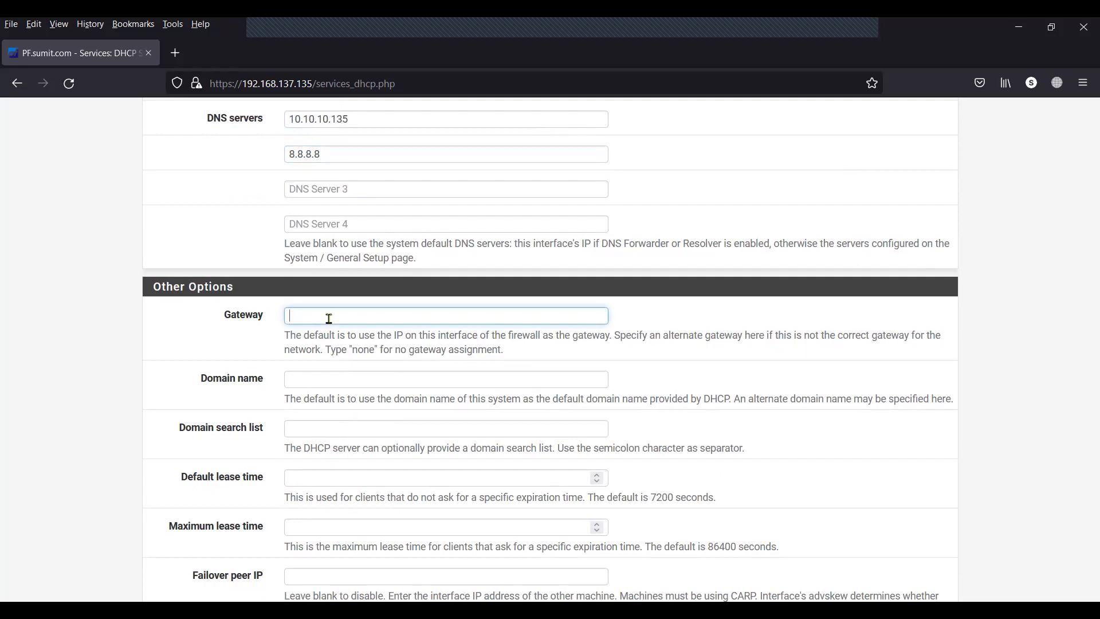
{"action": "scroll", "coordinate": [329, 319], "scroll_direction": "down", "scroll_amount": 1}
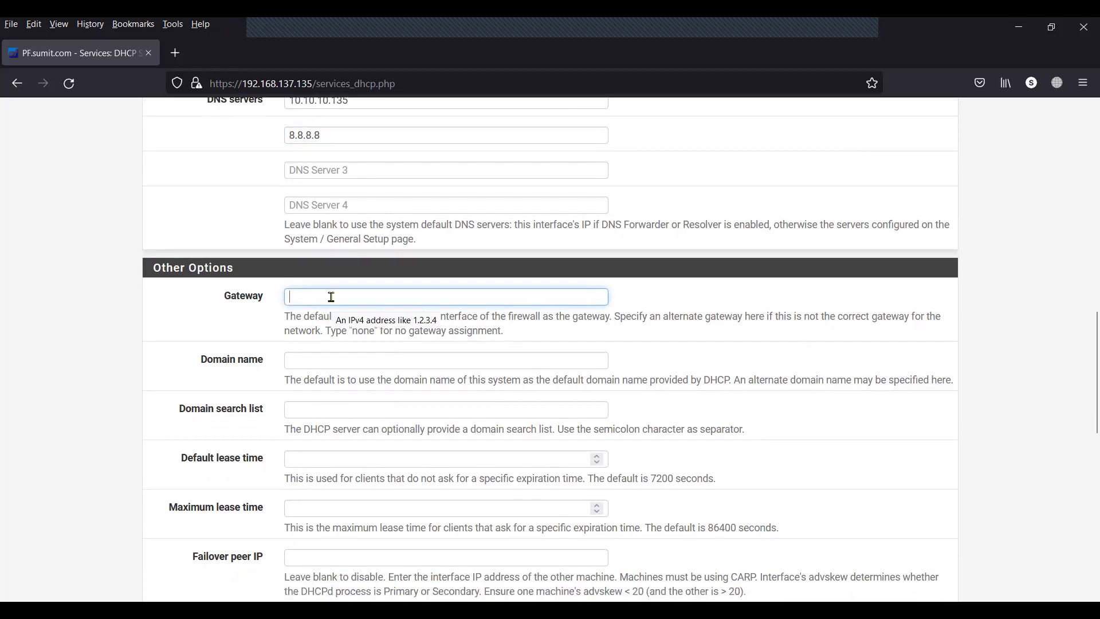
{"action": "scroll", "coordinate": [331, 297], "scroll_direction": "down", "scroll_amount": 3}
{"action": "scroll", "coordinate": [331, 297], "scroll_direction": "down", "scroll_amount": 3}
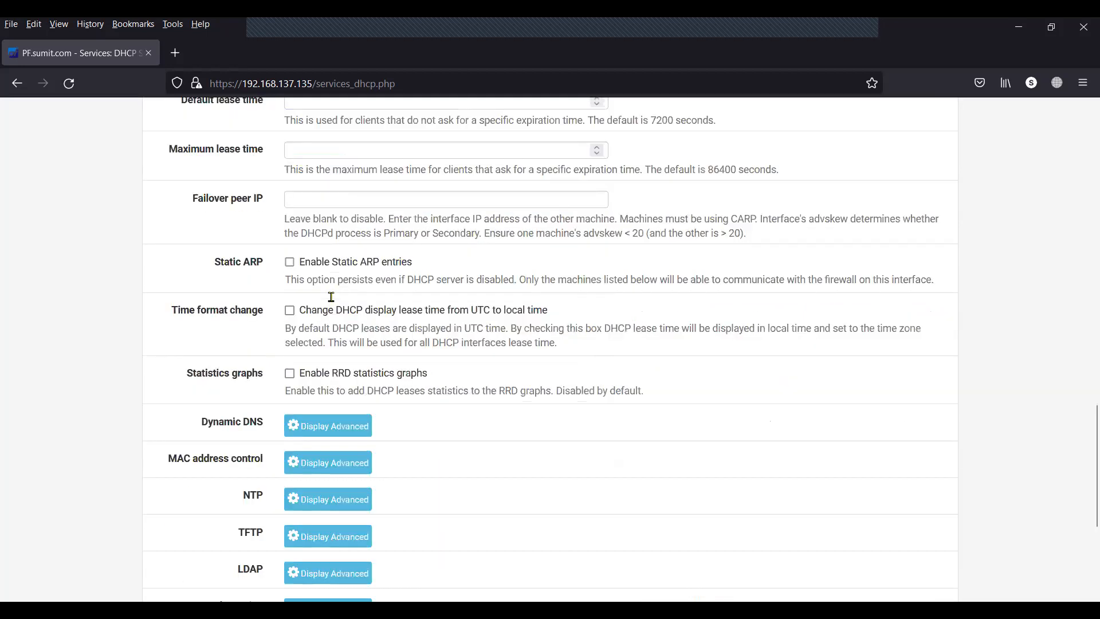
{"action": "scroll", "coordinate": [331, 296], "scroll_direction": "down", "scroll_amount": 4}
{"action": "left_click", "coordinate": [317, 441]}
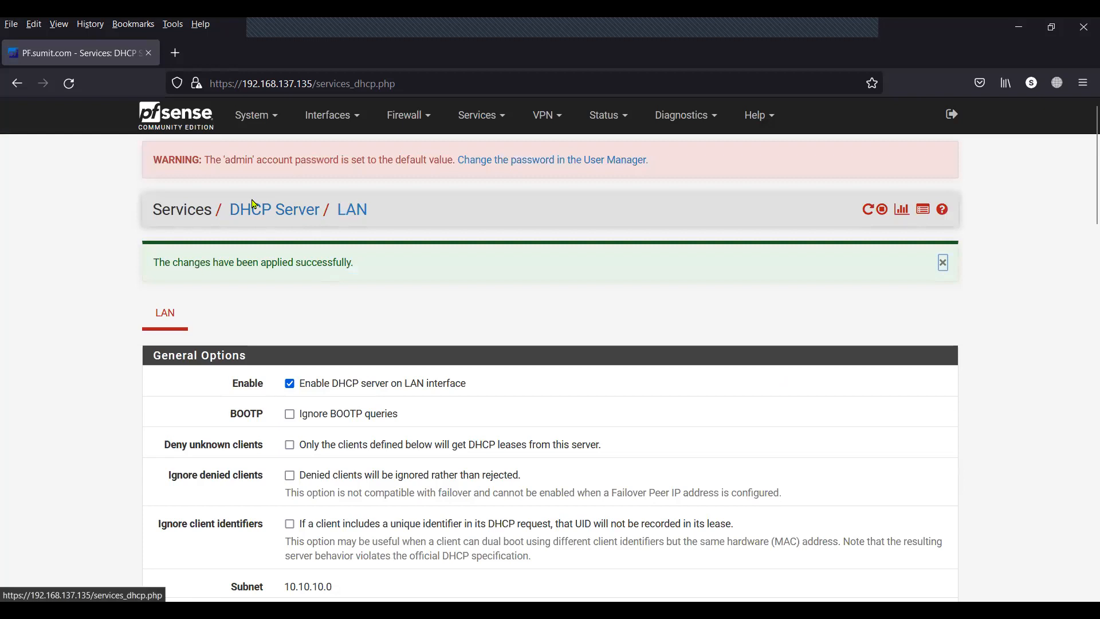
Return to the dashboard showing WAN 192.168.137.135 and LAN 10.10.10.135 up.
{"action": "left_click", "coordinate": [193, 123]}
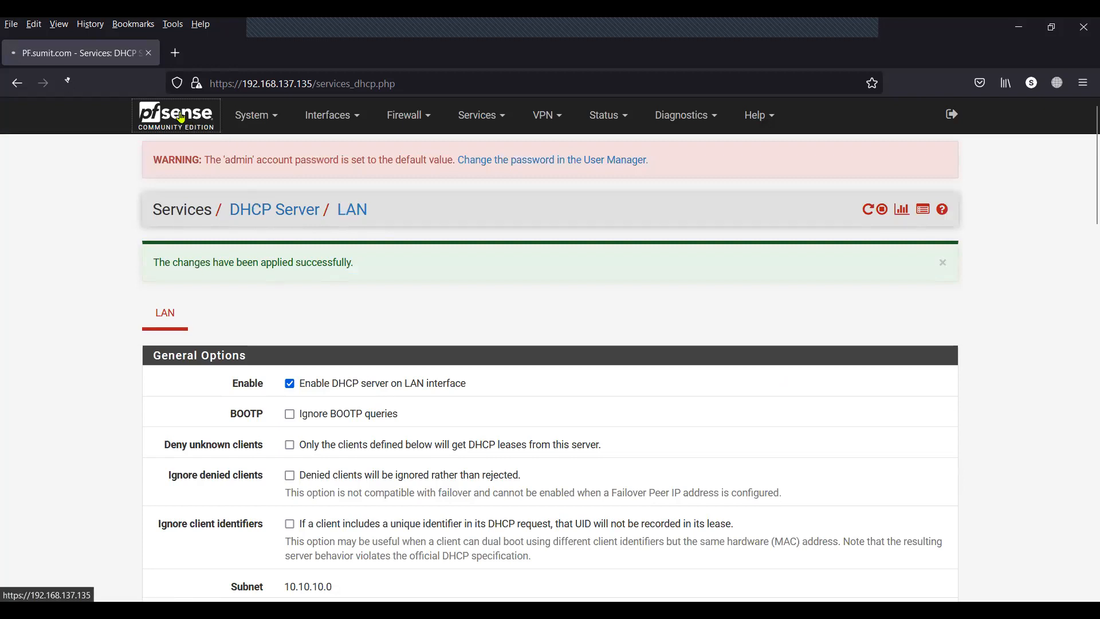
{"action": "scroll", "coordinate": [595, 442], "scroll_direction": "down", "scroll_amount": 5}
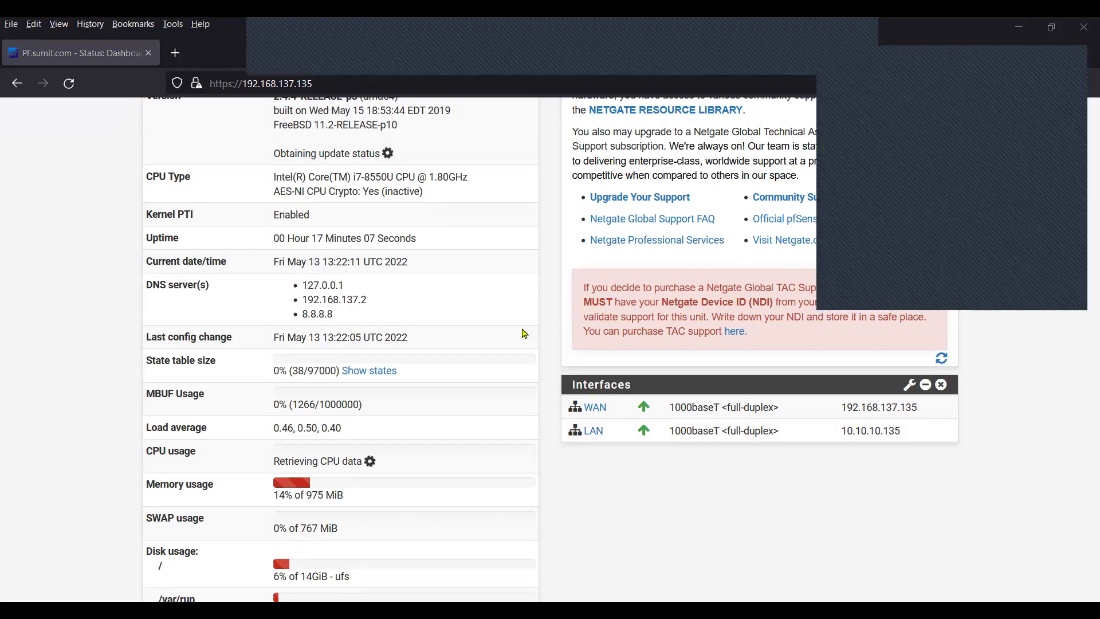
{"action": "scroll", "coordinate": [553, 332], "scroll_direction": "up", "scroll_amount": 5}
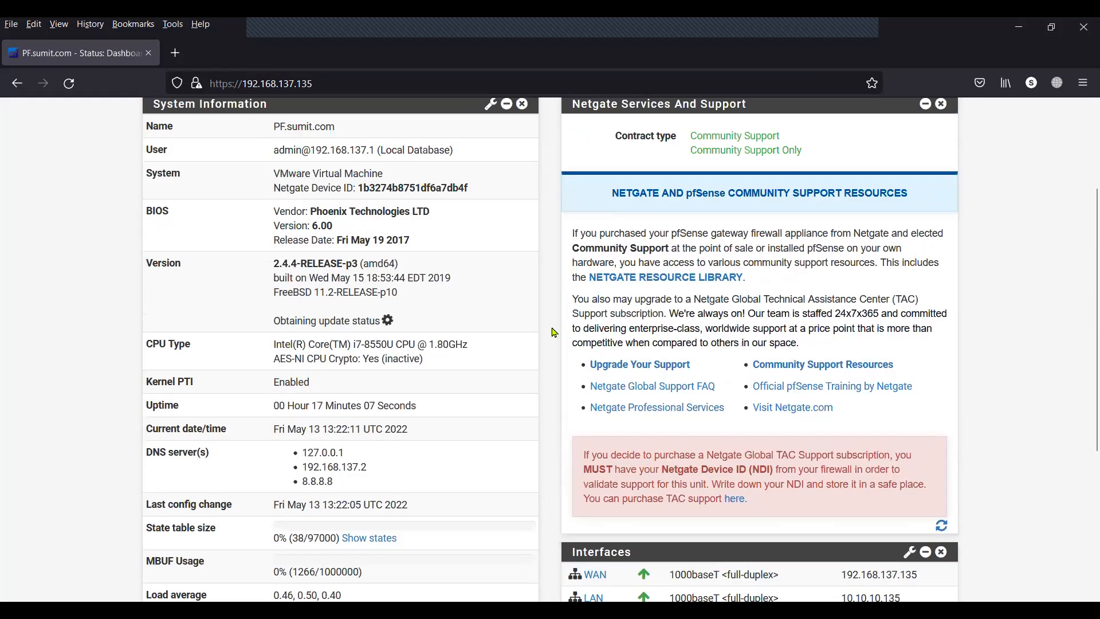
Add captive portal zone 'captive' with description 'testing' and Save & Continue.
{"action": "left_click", "coordinate": [481, 116]}
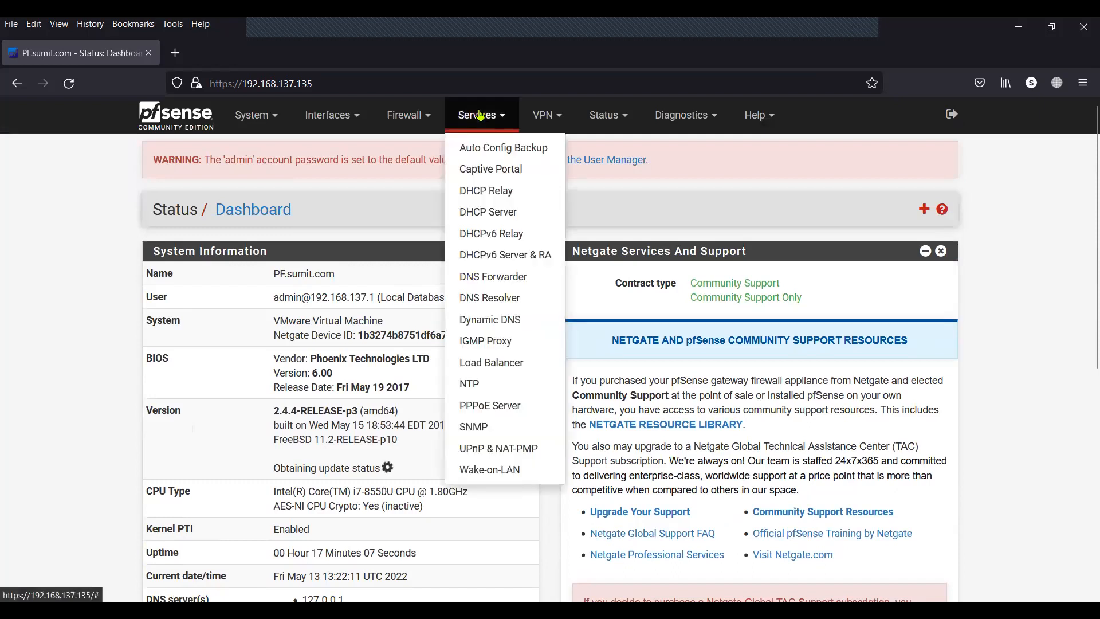
{"action": "left_click", "coordinate": [494, 171]}
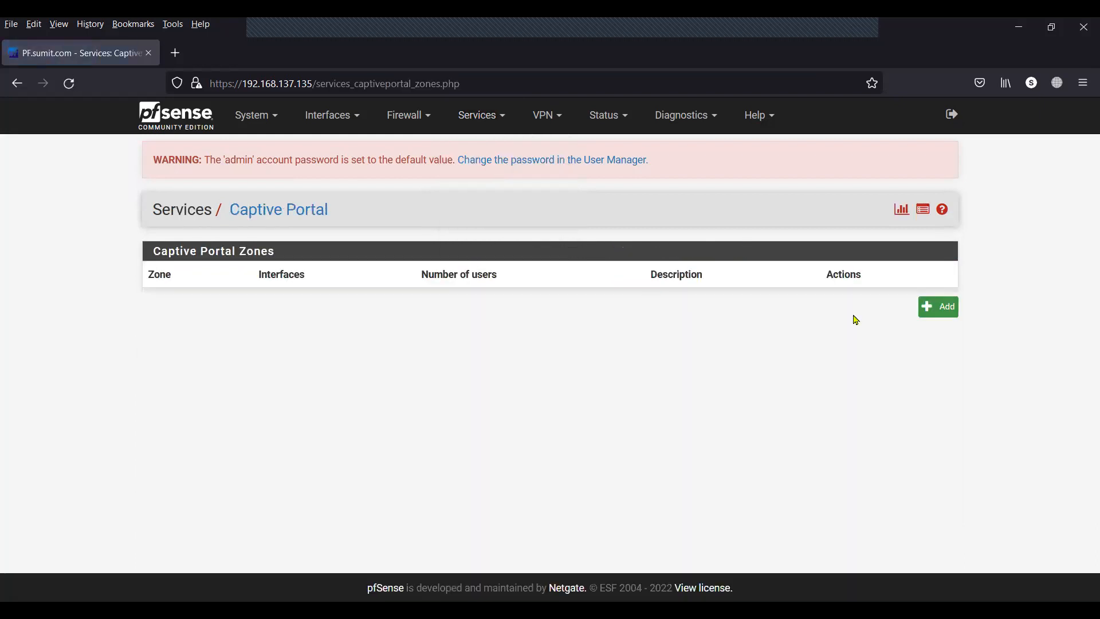
{"action": "left_click", "coordinate": [931, 315]}
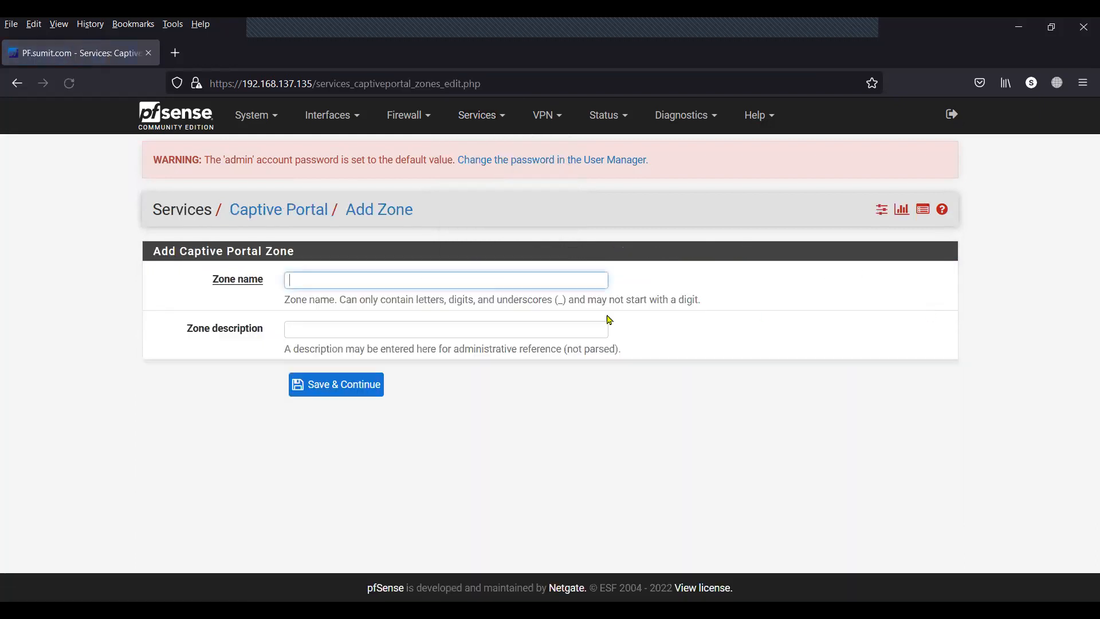
{"action": "left_click", "coordinate": [447, 281]}
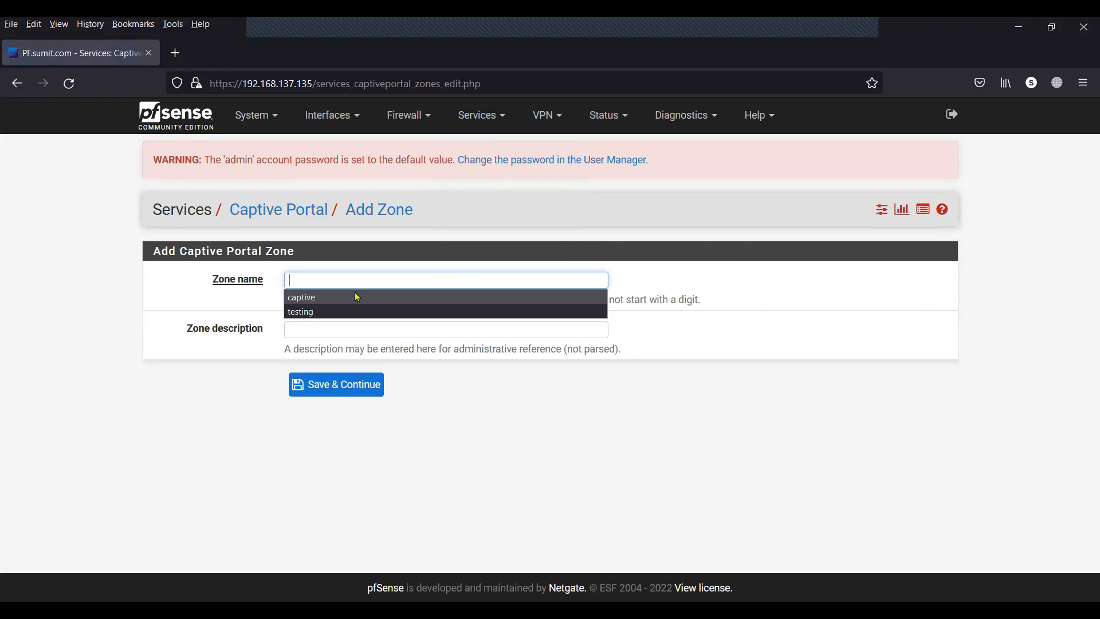
{"action": "left_click", "coordinate": [356, 295]}
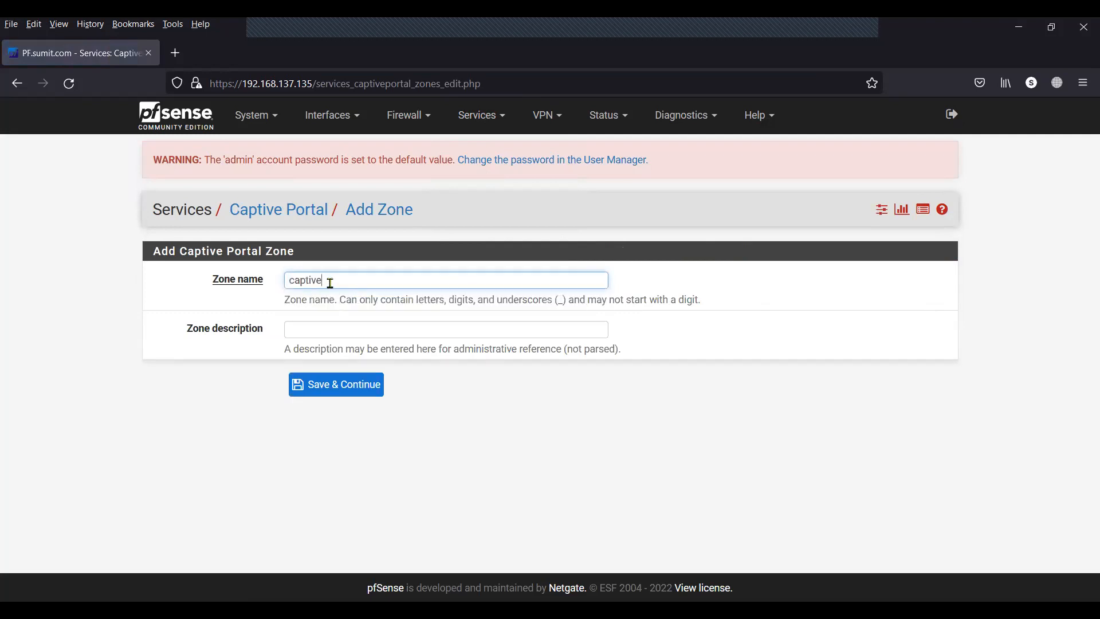
{"action": "double_click", "coordinate": [330, 283]}
{"action": "left_click", "coordinate": [270, 315]}
{"action": "left_click", "coordinate": [298, 323]}
{"action": "left_click", "coordinate": [303, 329]}
{"action": "left_click", "coordinate": [315, 348]}
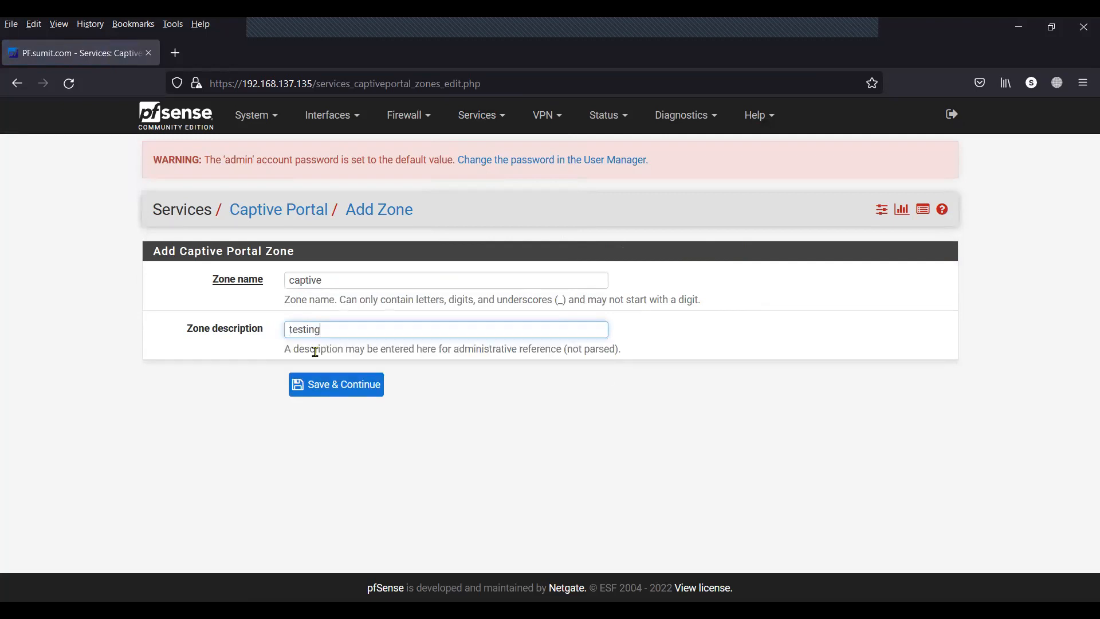
{"action": "left_click", "coordinate": [332, 396]}
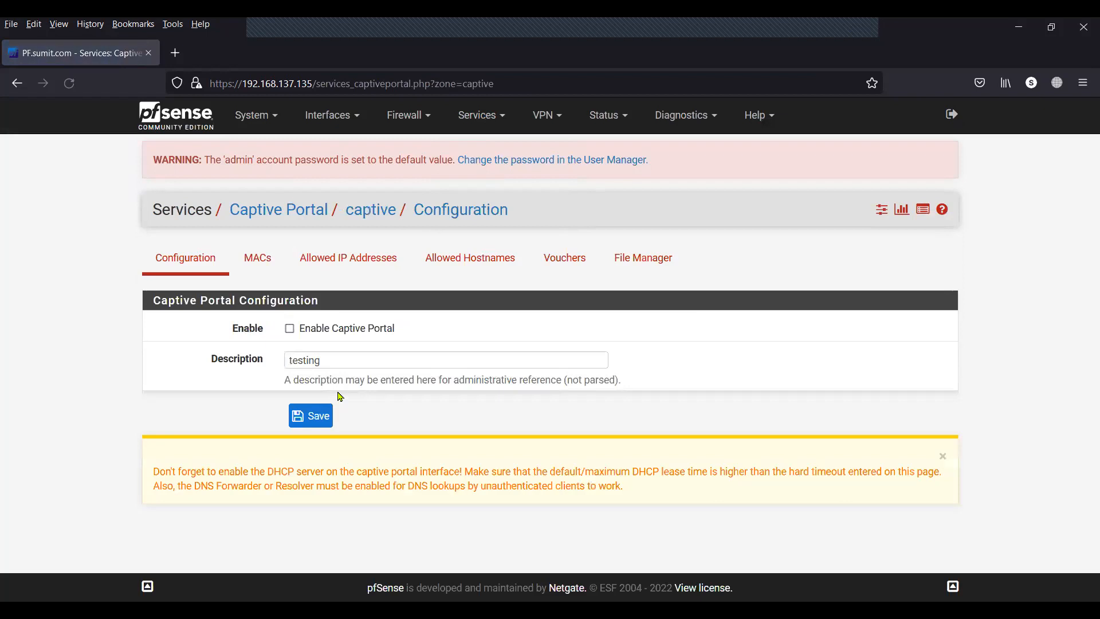
Tick Enable Captive Portal, select LAN, and set maximum concurrent connections to 10.
{"action": "left_click", "coordinate": [291, 329]}
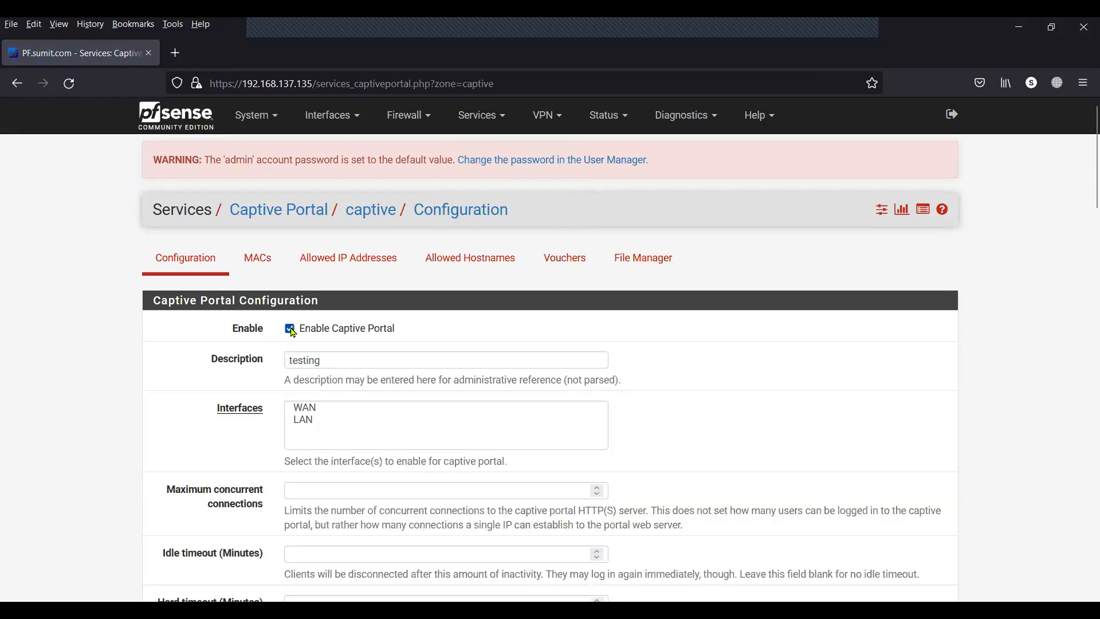
{"action": "left_click", "coordinate": [309, 421]}
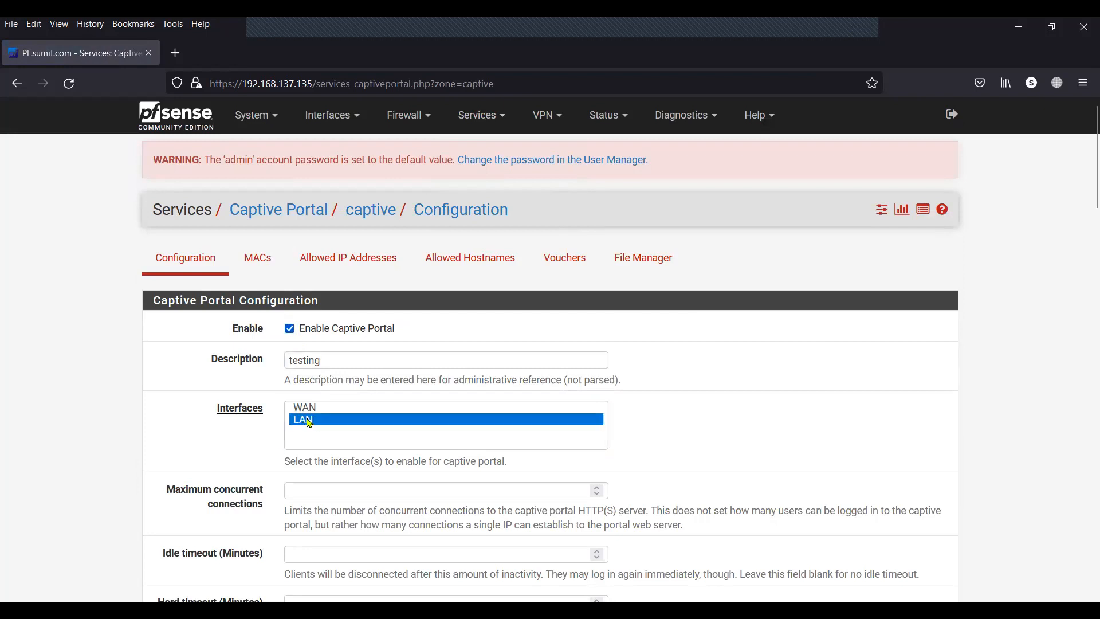
{"action": "scroll", "coordinate": [232, 453], "scroll_direction": "down", "scroll_amount": 2}
{"action": "scroll", "coordinate": [232, 452], "scroll_direction": "down", "scroll_amount": 1}
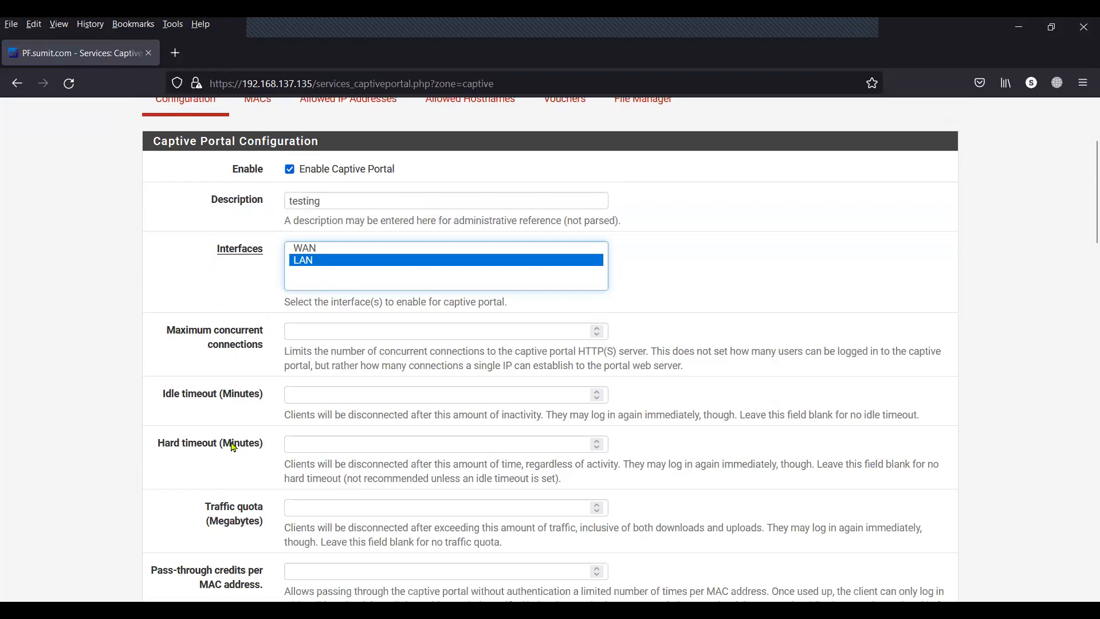
{"action": "left_click_drag", "start_coordinate": [267, 347], "coordinate": [166, 330]}
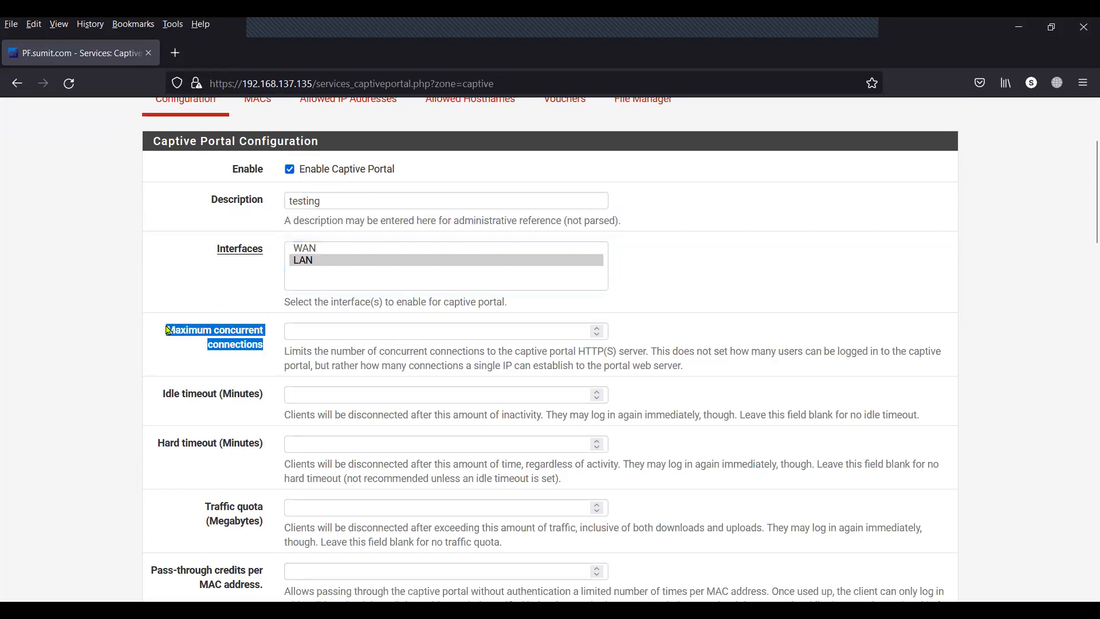
{"action": "left_click", "coordinate": [300, 328]}
{"action": "type", "text": "10"}
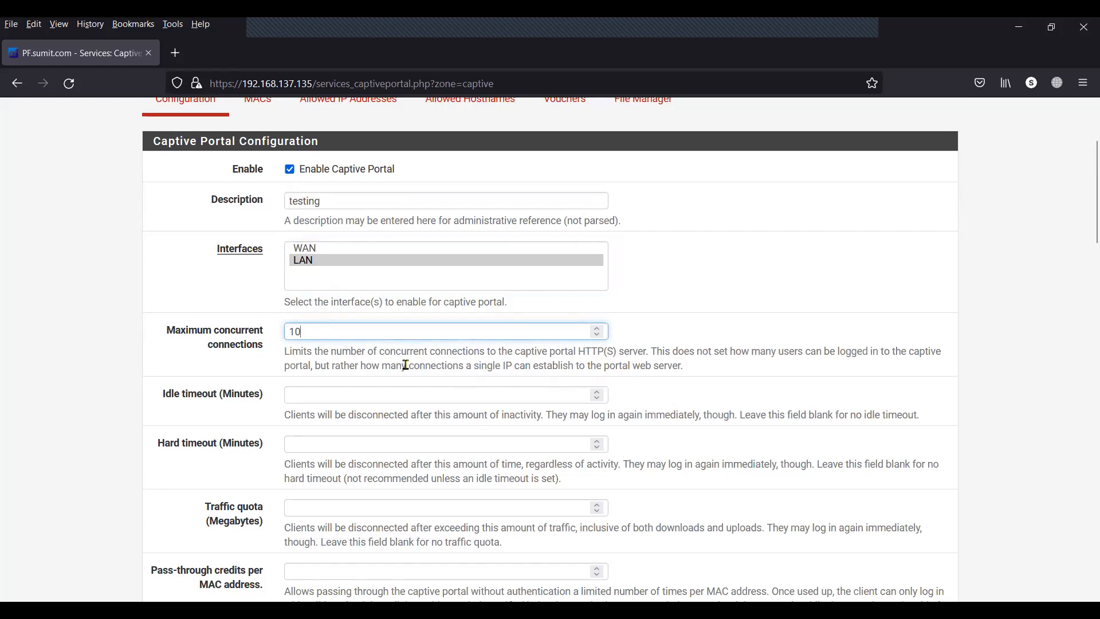
{"action": "left_click_drag", "start_coordinate": [465, 367], "coordinate": [690, 376]}
{"action": "scroll", "coordinate": [690, 376], "scroll_direction": "down", "scroll_amount": 4}
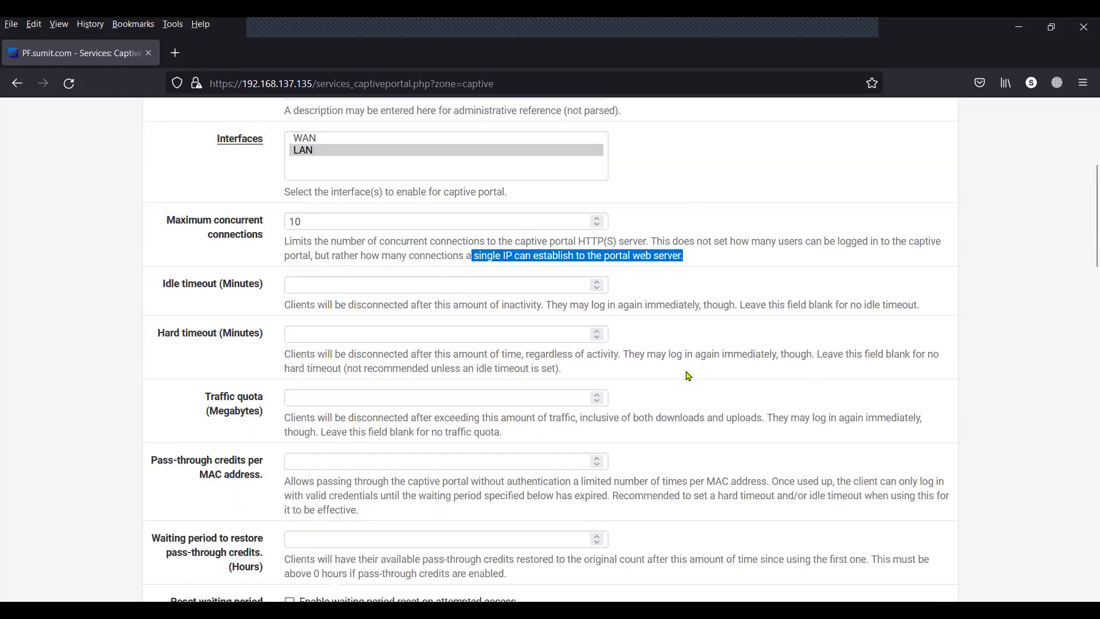
{"action": "scroll", "coordinate": [690, 377], "scroll_direction": "down", "scroll_amount": 5}
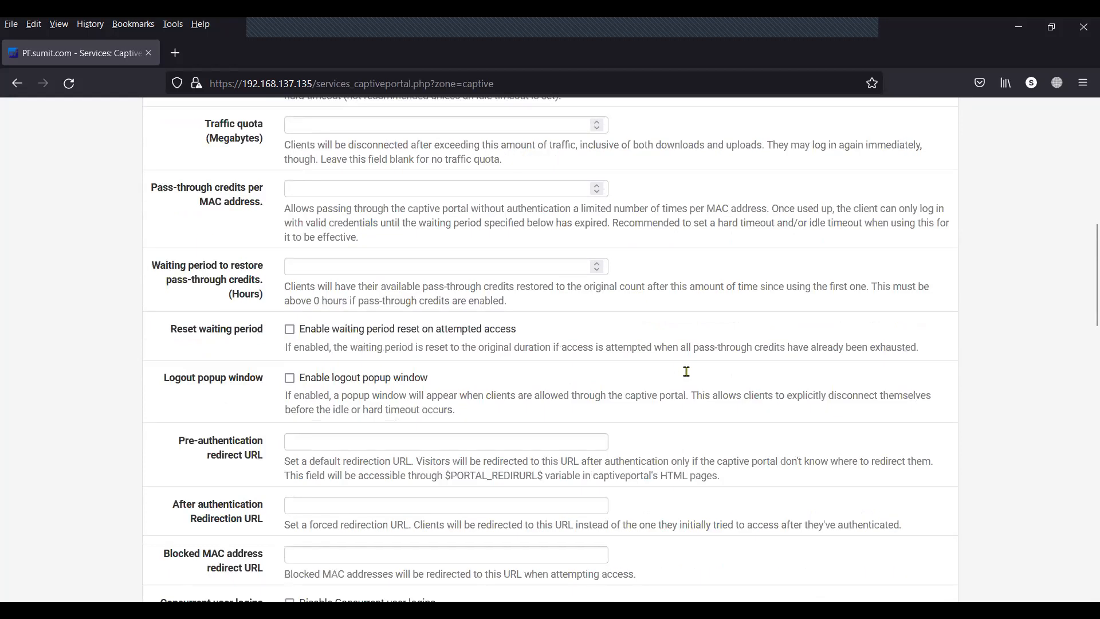
{"action": "scroll", "coordinate": [689, 377], "scroll_direction": "down", "scroll_amount": 9}
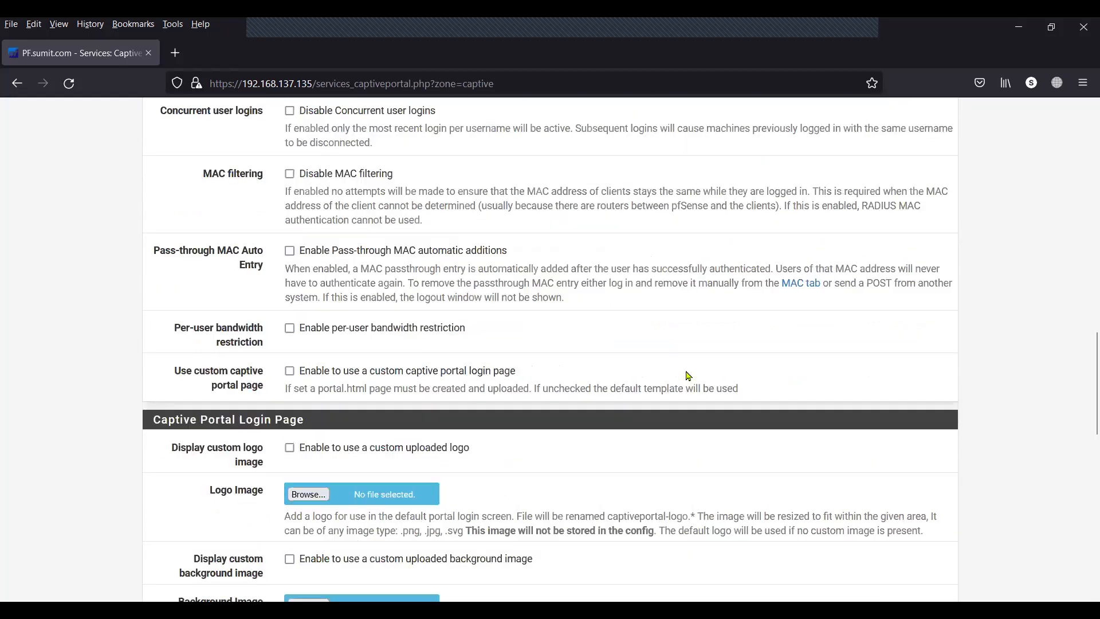
{"action": "scroll", "coordinate": [657, 312], "scroll_direction": "down", "scroll_amount": 1}
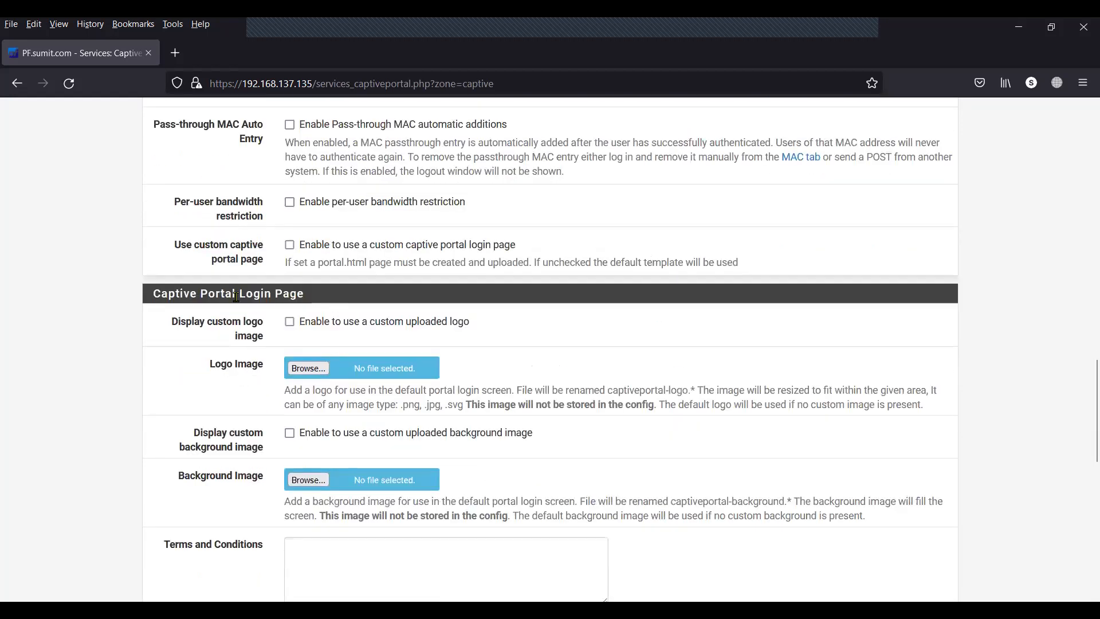
{"action": "left_click_drag", "start_coordinate": [201, 292], "coordinate": [310, 297]}
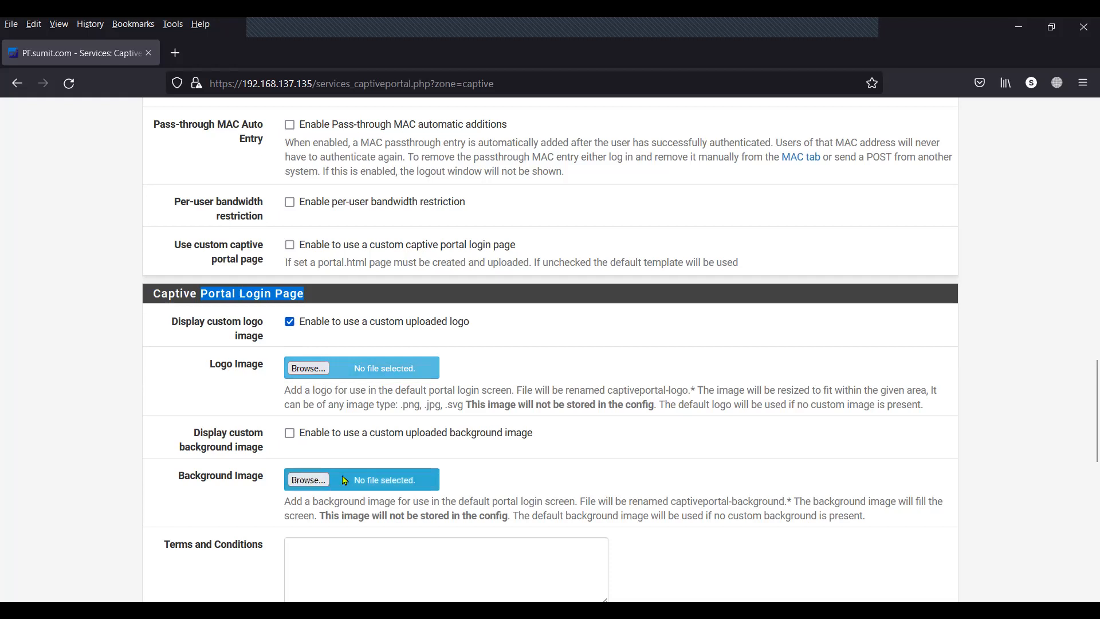
{"action": "left_click", "coordinate": [291, 325]}
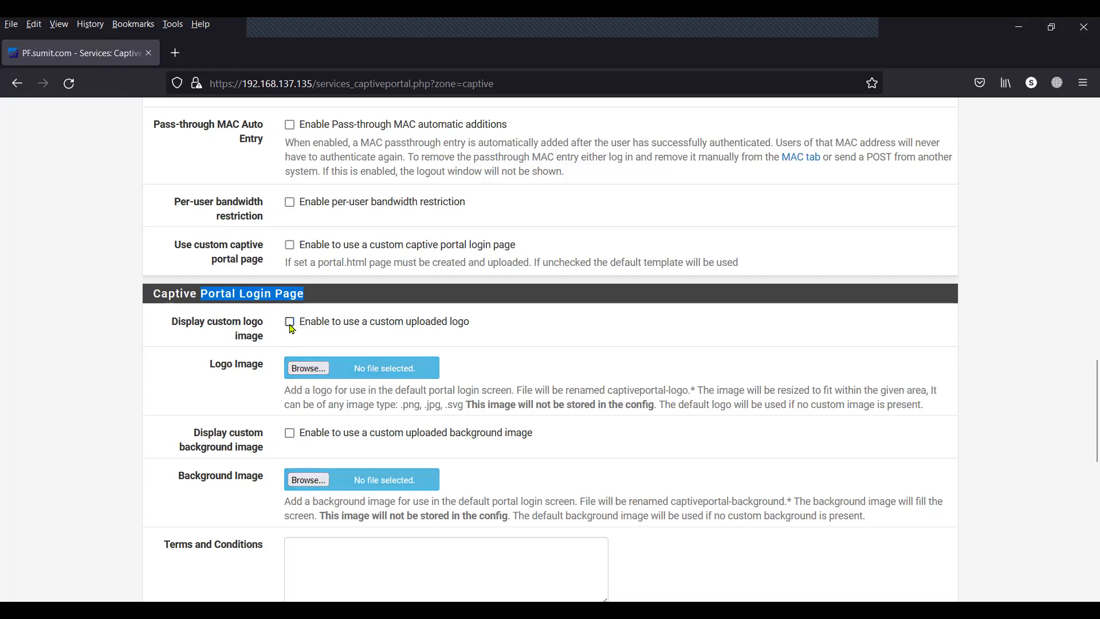
{"action": "scroll", "coordinate": [259, 414], "scroll_direction": "down", "scroll_amount": 3}
Enter '####################testing#####################' in Terms and Conditions, repeated on four lines.
{"action": "left_click", "coordinate": [336, 427]}
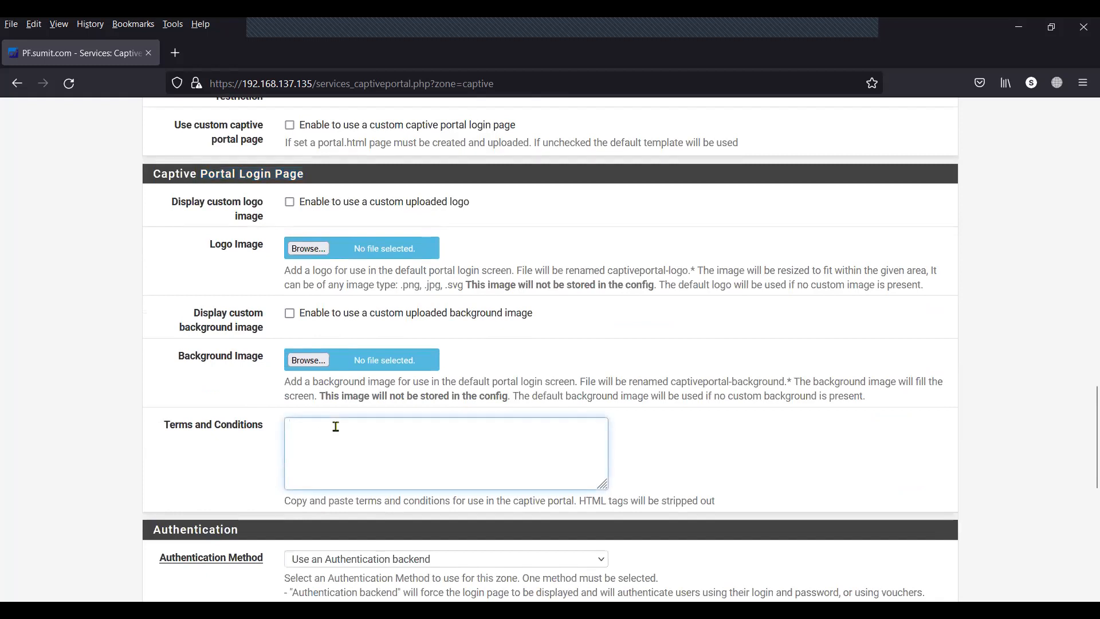
{"action": "type", "text": "####################testing"}
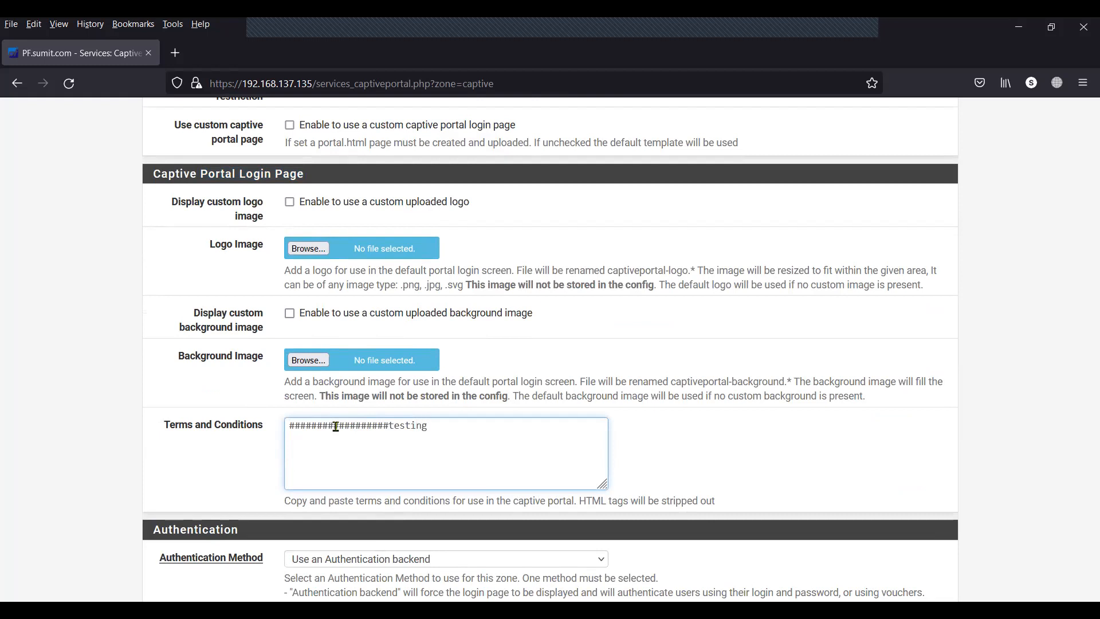
{"action": "type", "text": "#####################"}
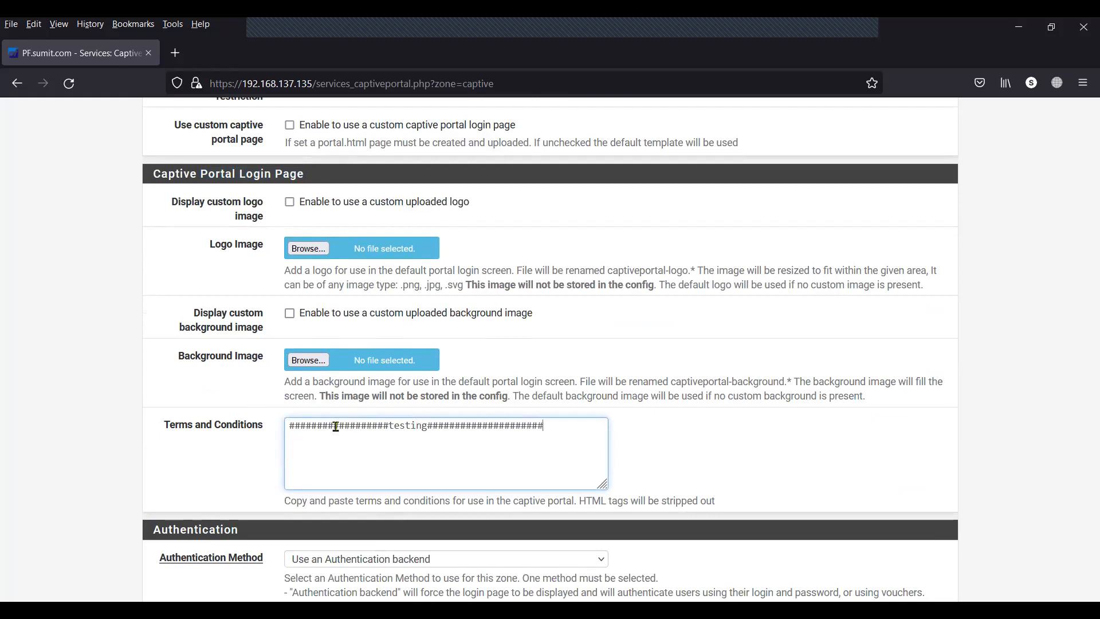
{"action": "left_click_drag", "start_coordinate": [559, 427], "coordinate": [281, 424]}
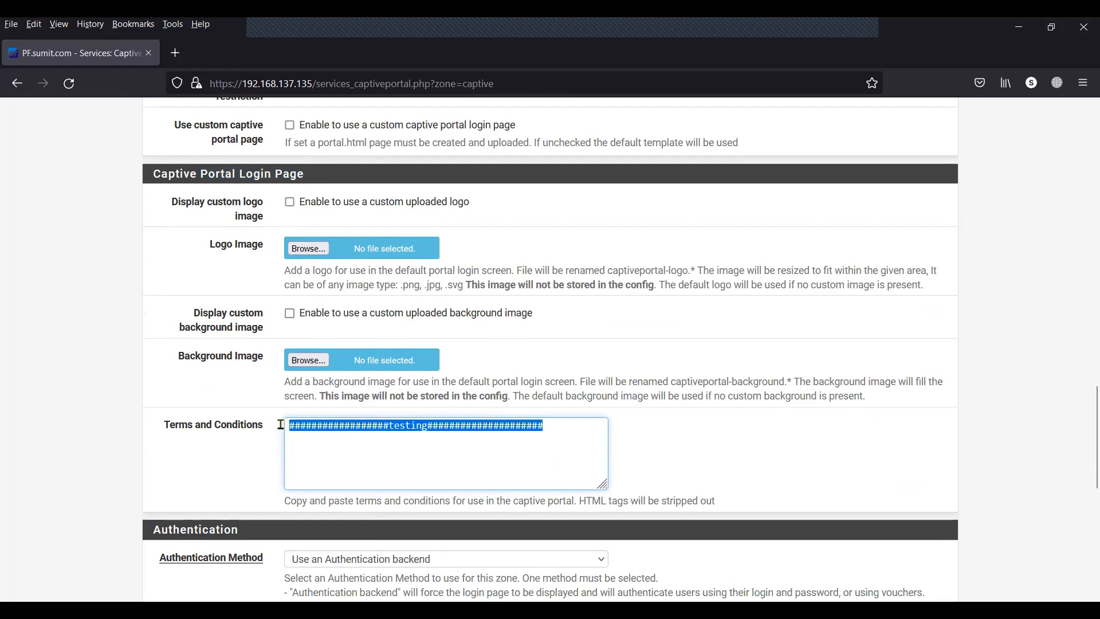
{"action": "left_click", "coordinate": [565, 430]}
{"action": "key", "text": "Return"}
{"action": "type", "text": "##################testing#####################"}
{"action": "key", "text": "Return"}
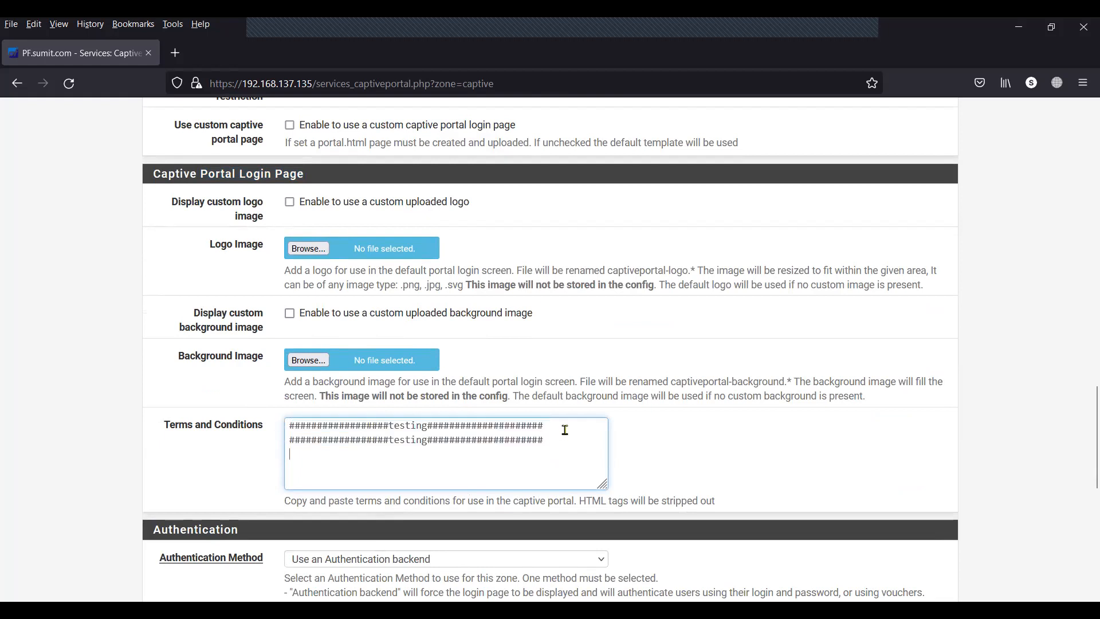
{"action": "type", "text": "##################testing######################"}
{"action": "key", "text": "Return"}
{"action": "type", "text": "##################testing######################"}
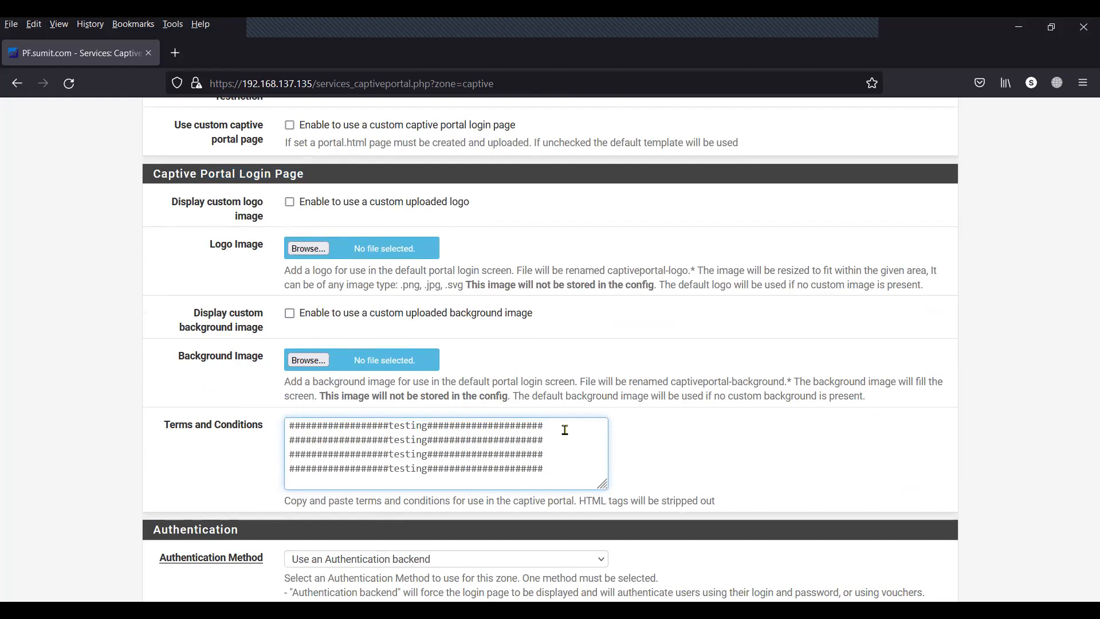
Set authentication to use an authentication backend with the Local Database server.
{"action": "scroll", "coordinate": [564, 453], "scroll_direction": "down", "scroll_amount": 5}
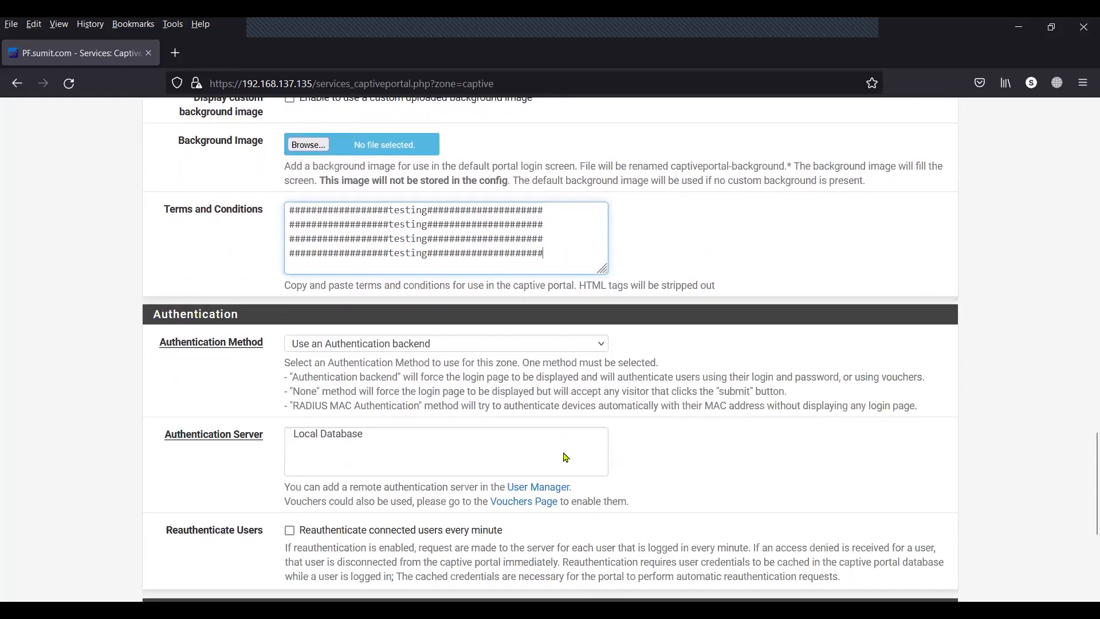
{"action": "left_click_drag", "start_coordinate": [240, 258], "coordinate": [155, 259]}
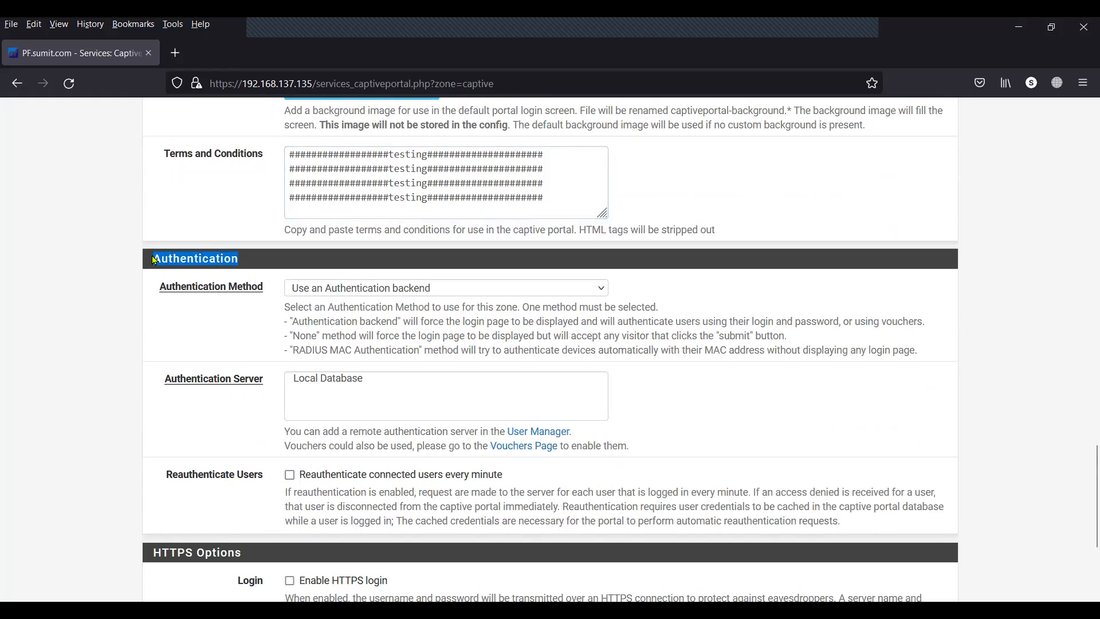
{"action": "left_click", "coordinate": [333, 289]}
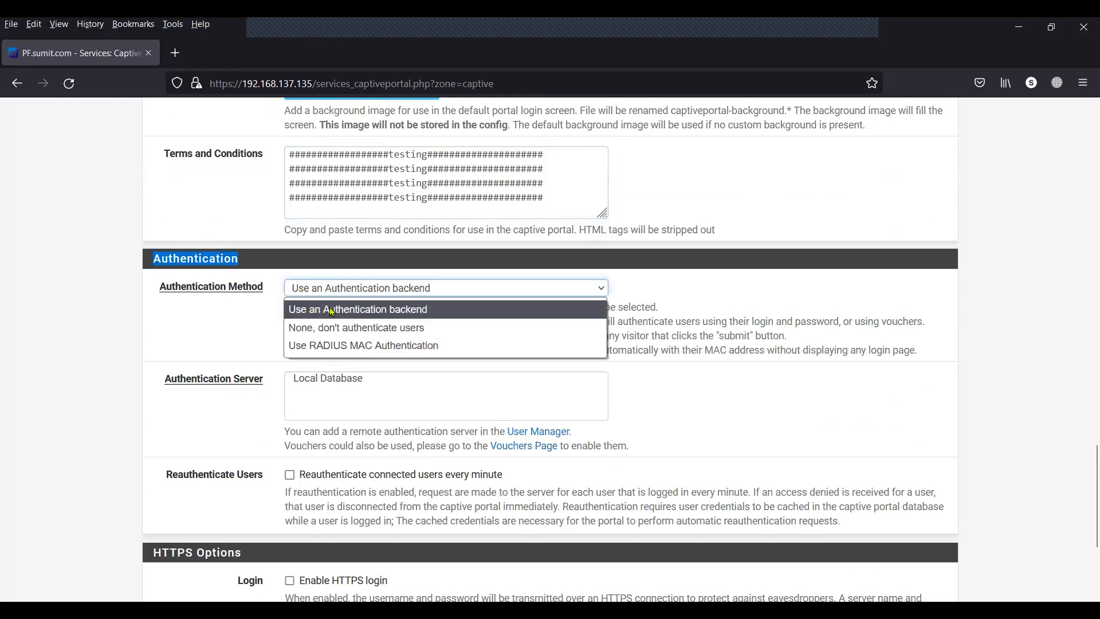
{"action": "left_click", "coordinate": [358, 314]}
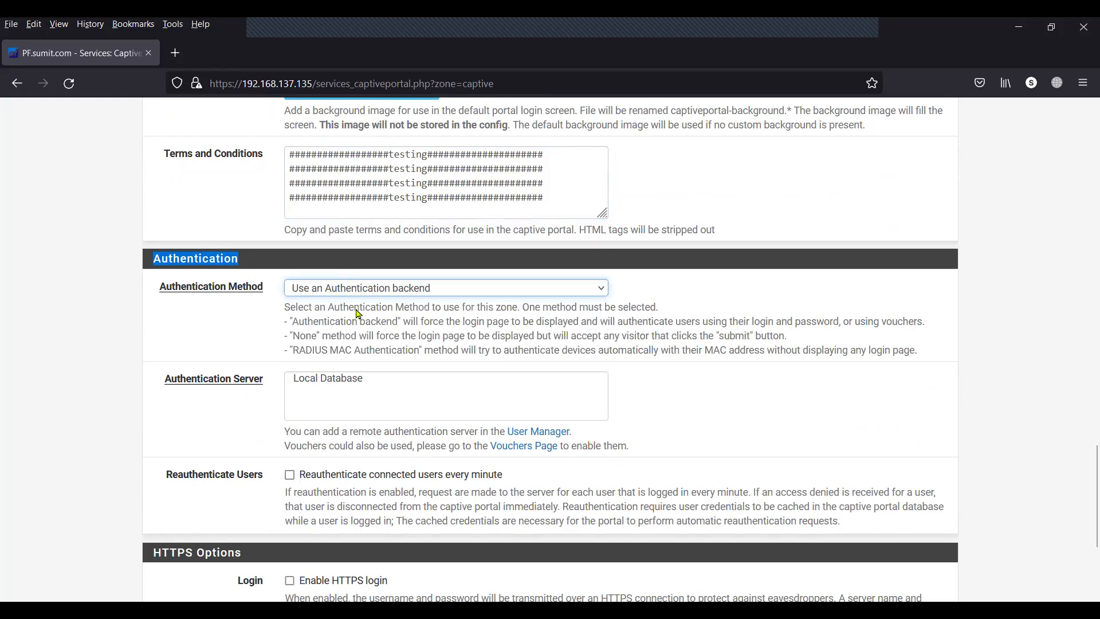
{"action": "scroll", "coordinate": [236, 394], "scroll_direction": "down", "scroll_amount": 2}
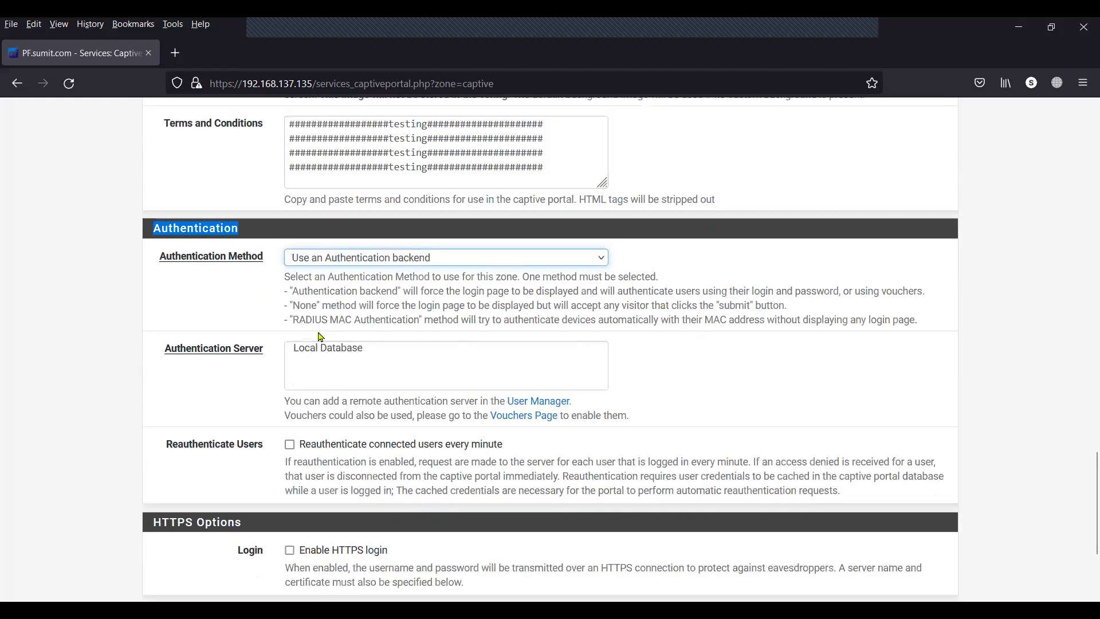
{"action": "left_click", "coordinate": [342, 308]}
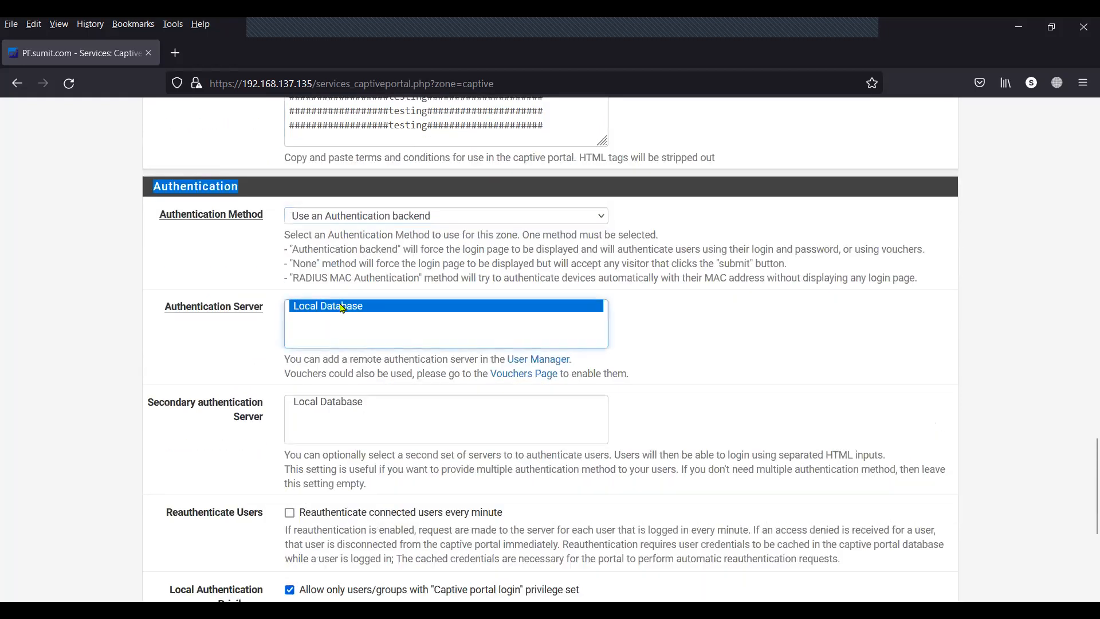
{"action": "left_click", "coordinate": [211, 376]}
Enable 'Allow only users/groups with Captive portal login privilege', leaving HTTPS login unchecked.
{"action": "scroll", "coordinate": [211, 375], "scroll_direction": "down", "scroll_amount": 4}
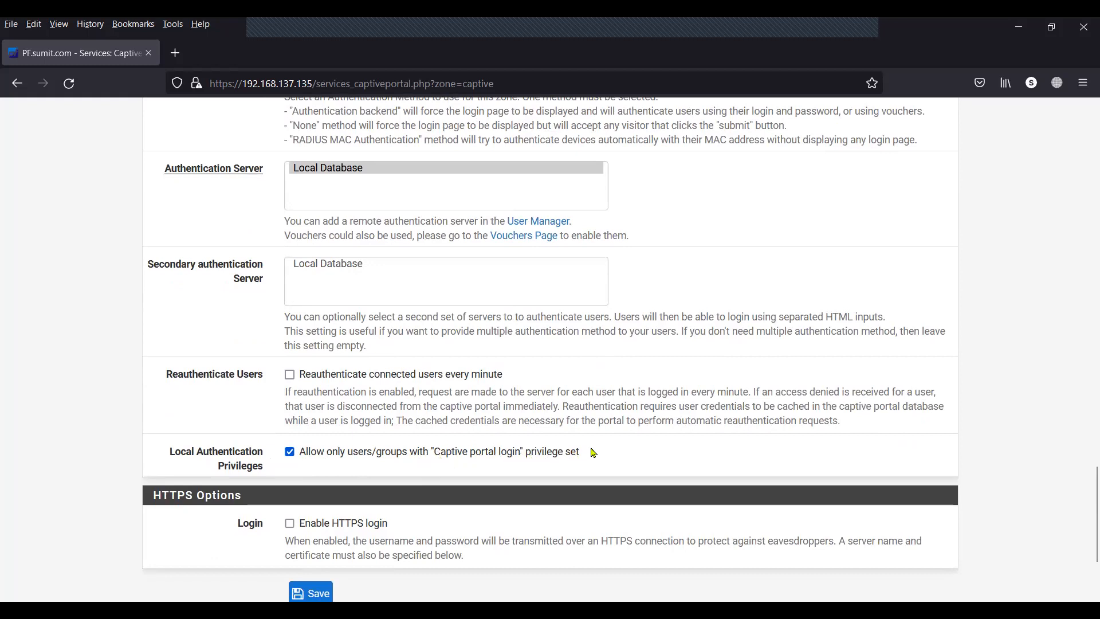
{"action": "left_click_drag", "start_coordinate": [593, 453], "coordinate": [300, 454]}
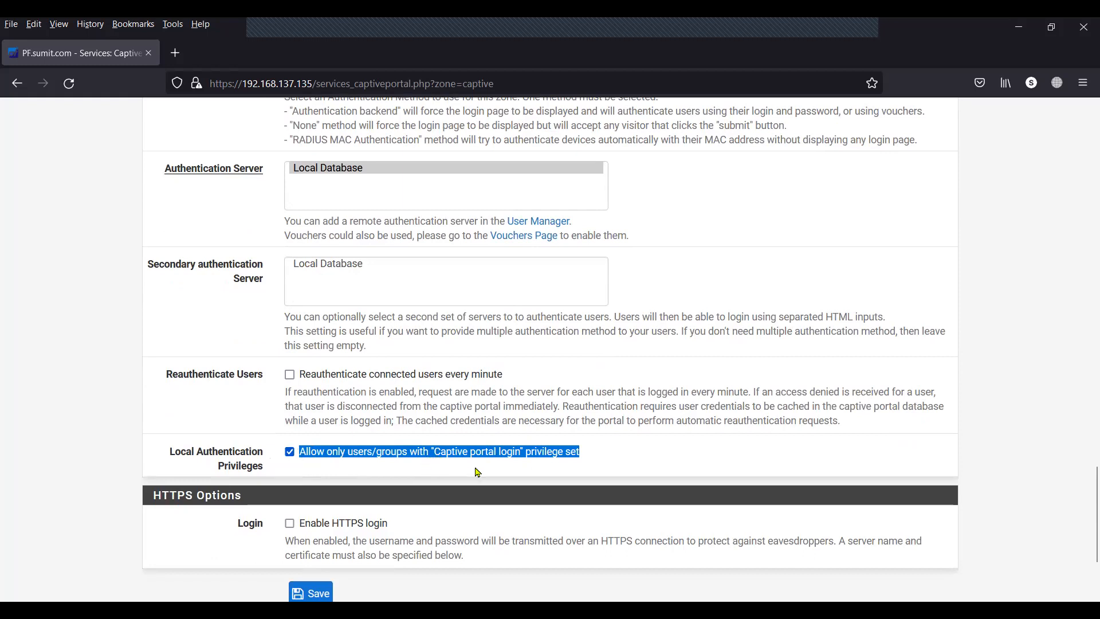
{"action": "scroll", "coordinate": [479, 473], "scroll_direction": "down", "scroll_amount": 3}
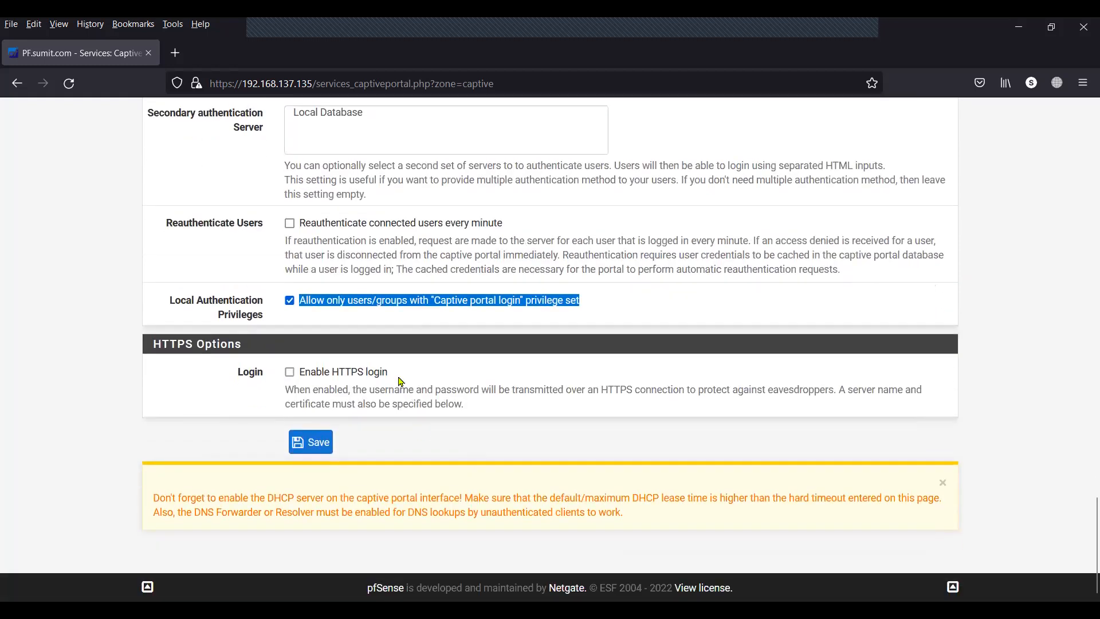
{"action": "left_click_drag", "start_coordinate": [389, 374], "coordinate": [303, 376]}
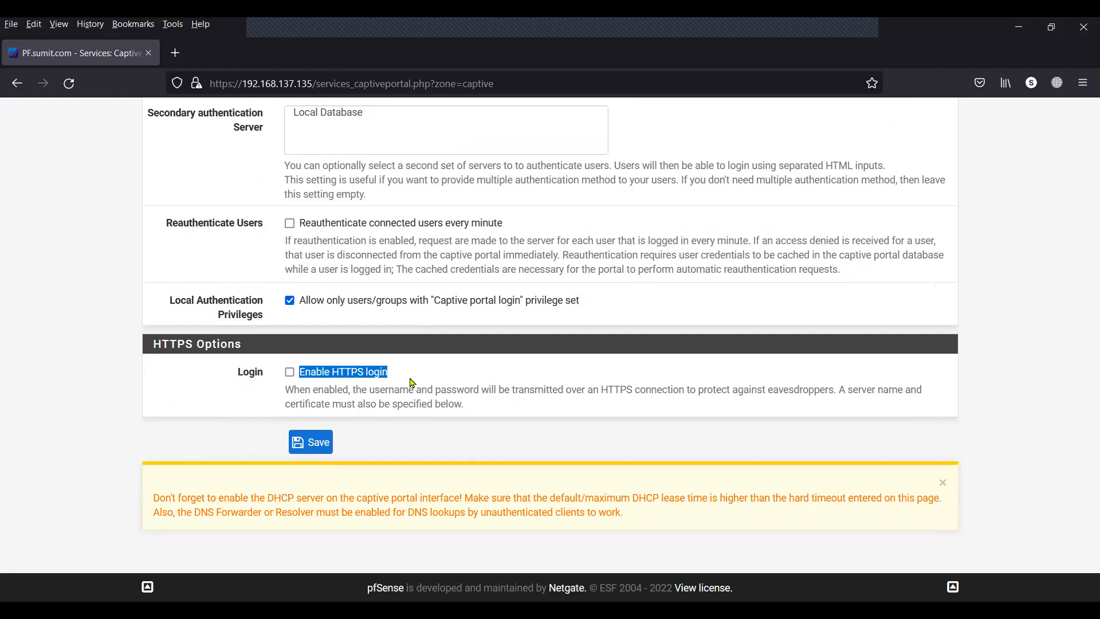
{"action": "left_click", "coordinate": [403, 381]}
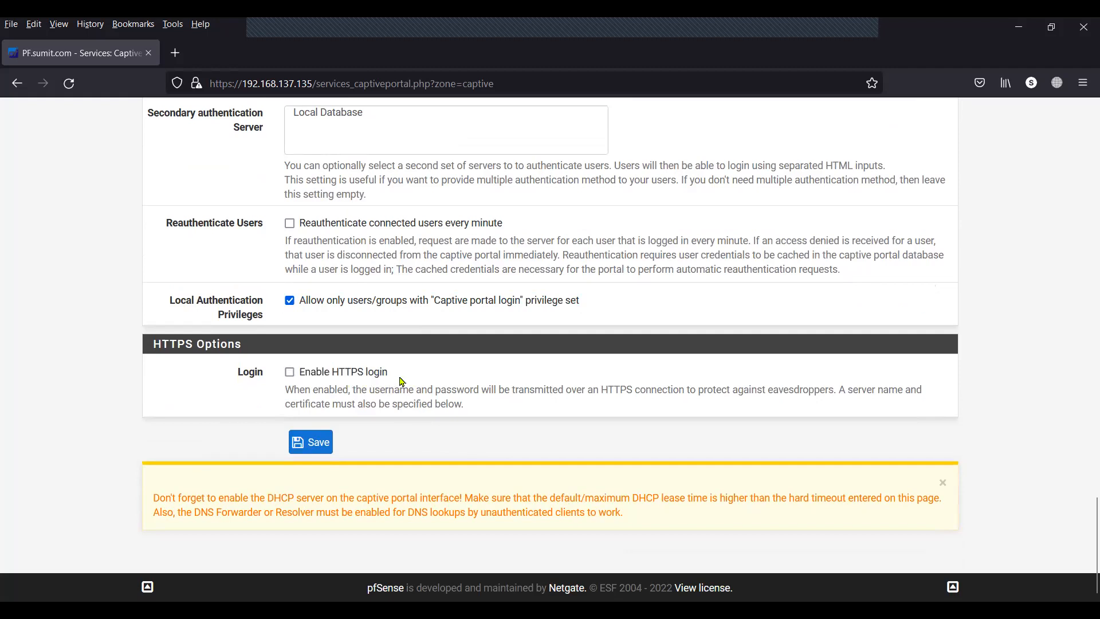
{"action": "left_click_drag", "start_coordinate": [398, 377], "coordinate": [306, 376]}
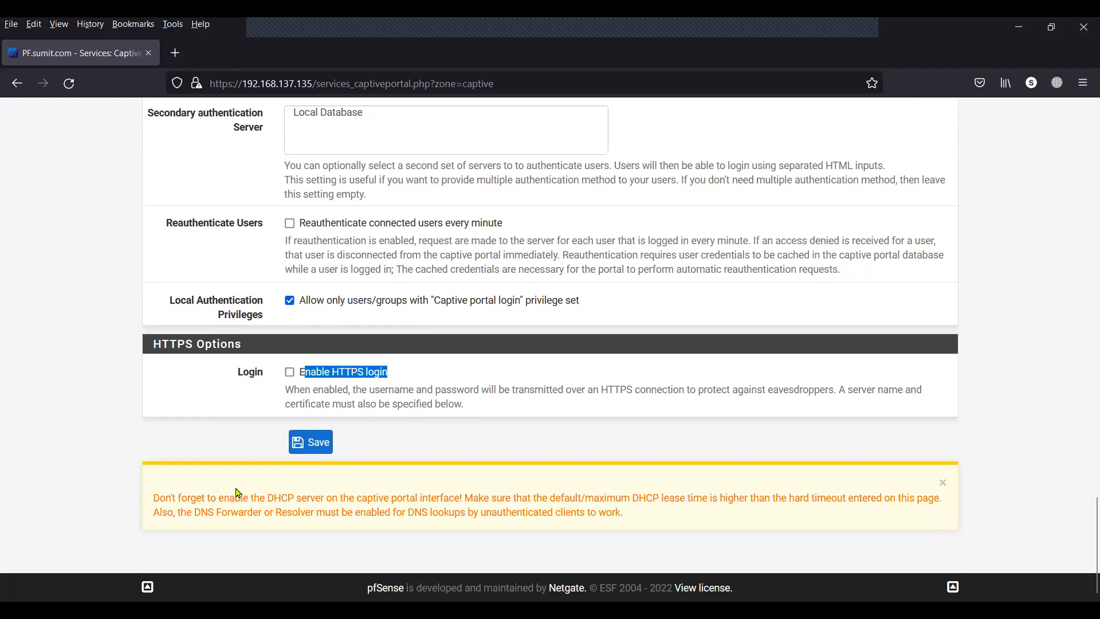
{"action": "left_click", "coordinate": [155, 503]}
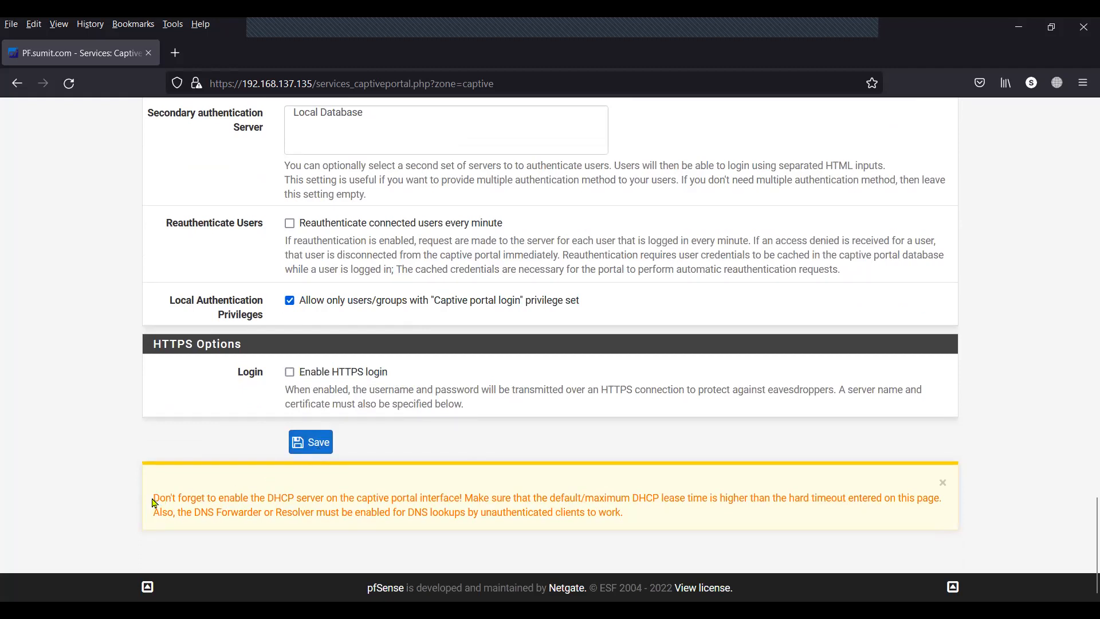
{"action": "mouse_move", "coordinate": [152, 501]}
{"action": "left_mouse_down"}
{"action": "mouse_move", "coordinate": [231, 517]}
{"action": "mouse_move", "coordinate": [153, 496]}
{"action": "left_mouse_up"}
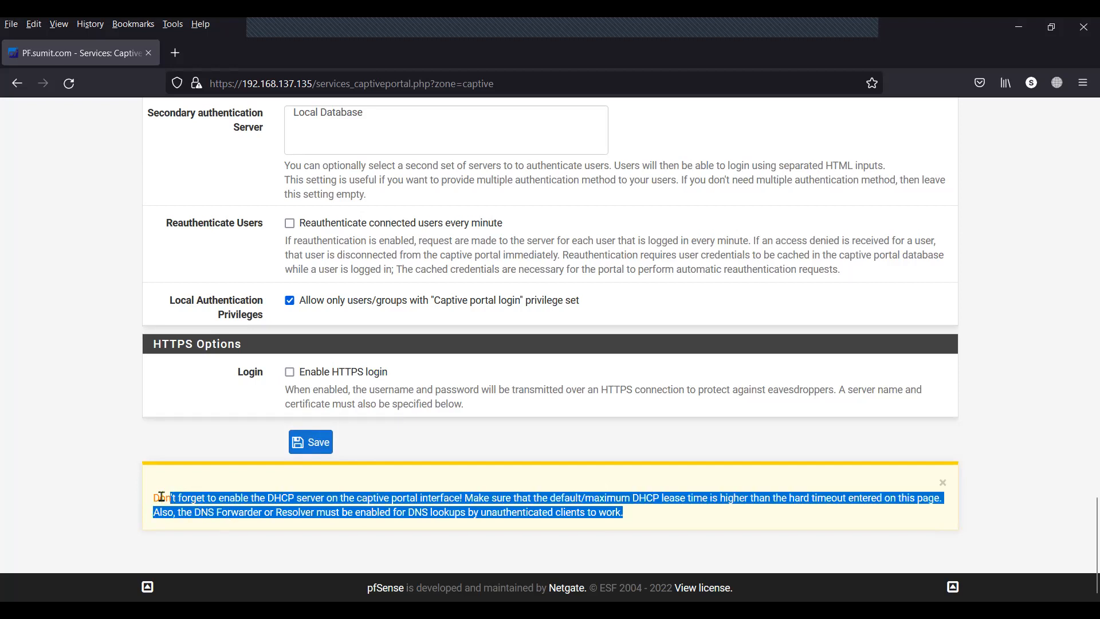
{"action": "left_click", "coordinate": [153, 497]}
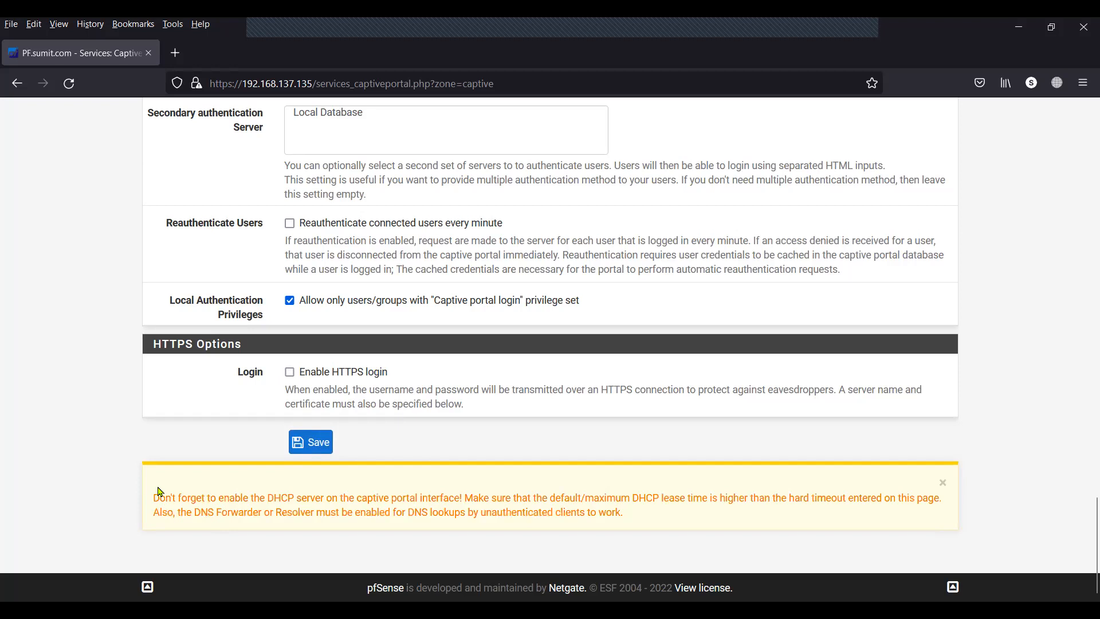
Save the captive zone settings and verify LAN 10.10.10.135 on the dashboard.
{"action": "left_click", "coordinate": [319, 444]}
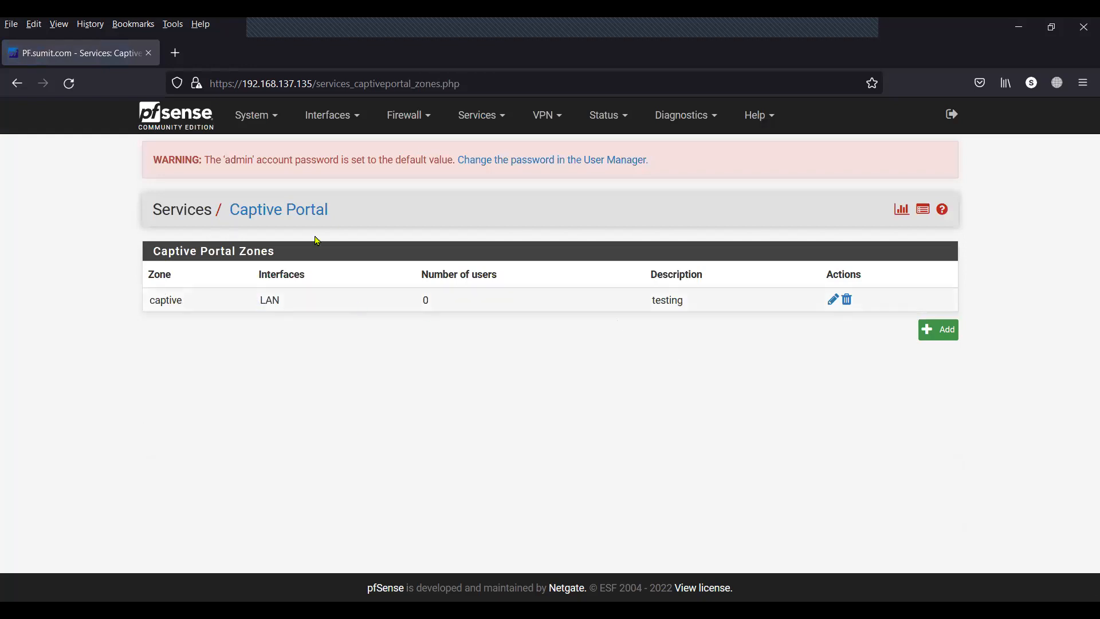
{"action": "left_click", "coordinate": [207, 117]}
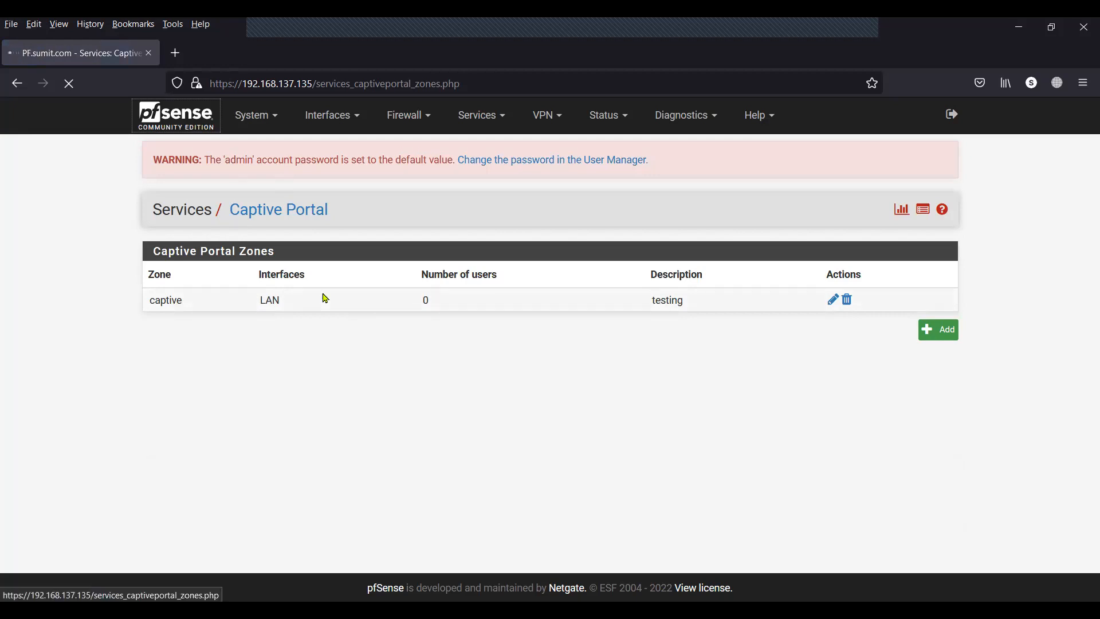
{"action": "scroll", "coordinate": [488, 418], "scroll_direction": "down", "scroll_amount": 7}
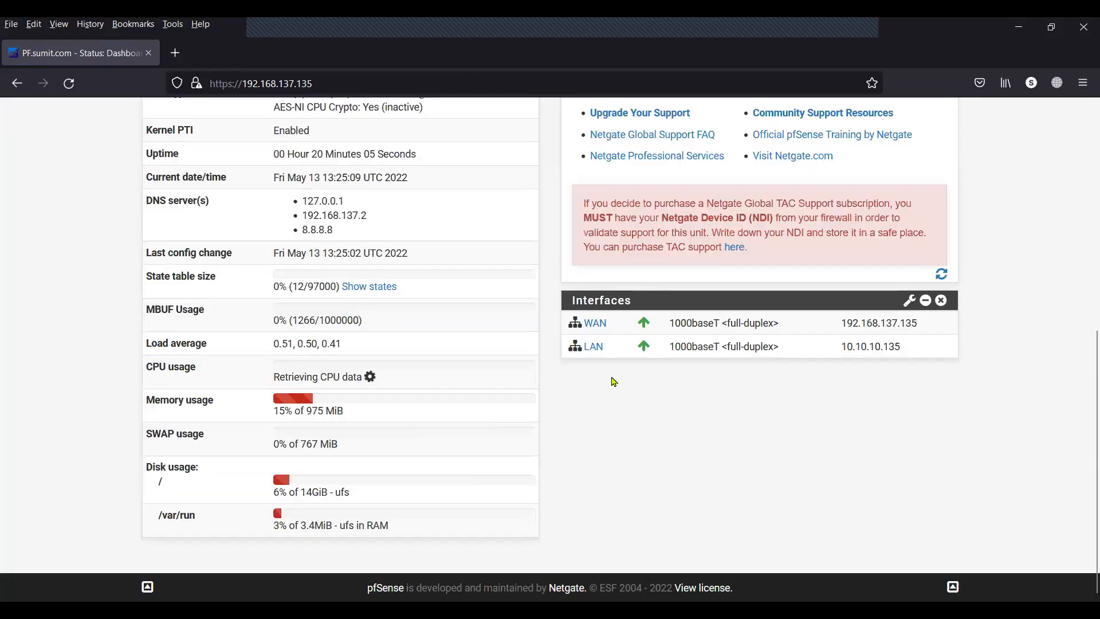
{"action": "left_click_drag", "start_coordinate": [609, 348], "coordinate": [582, 348]}
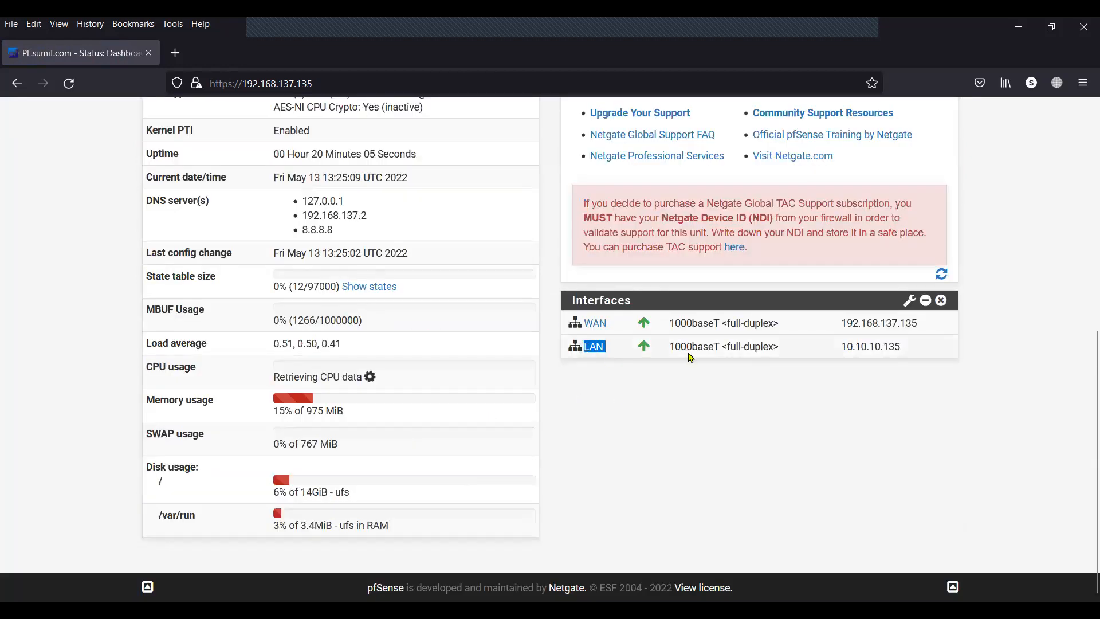
{"action": "double_click", "coordinate": [844, 350]}
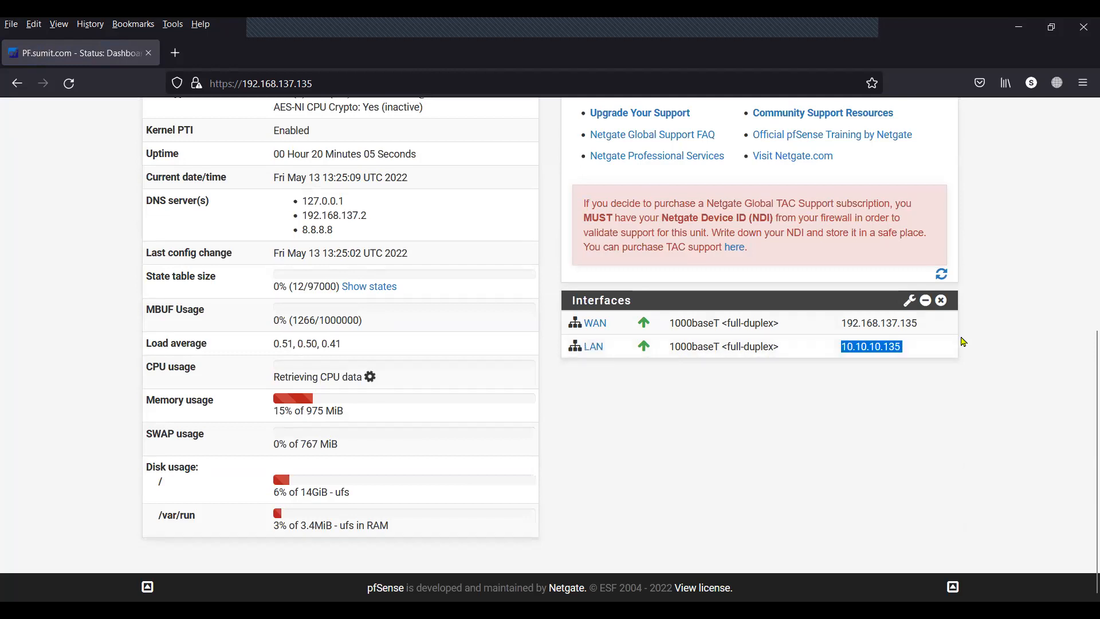
{"action": "scroll", "coordinate": [785, 418], "scroll_direction": "up", "scroll_amount": 4}
{"action": "scroll", "coordinate": [785, 418], "scroll_direction": "up", "scroll_amount": 3}
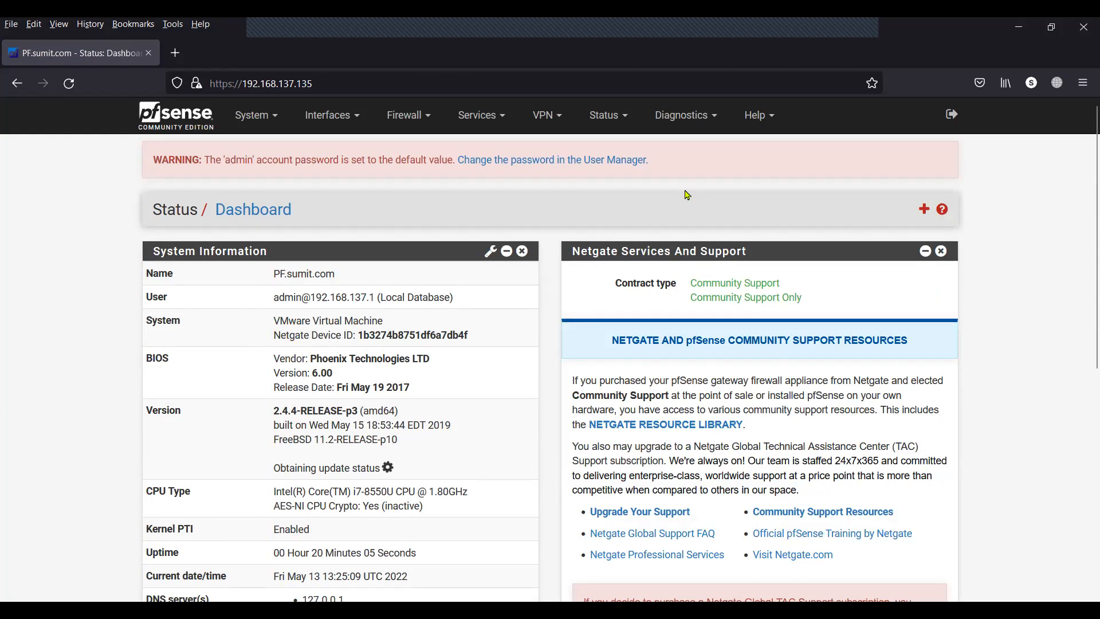
{"action": "scroll", "coordinate": [499, 342], "scroll_direction": "down", "scroll_amount": 7}
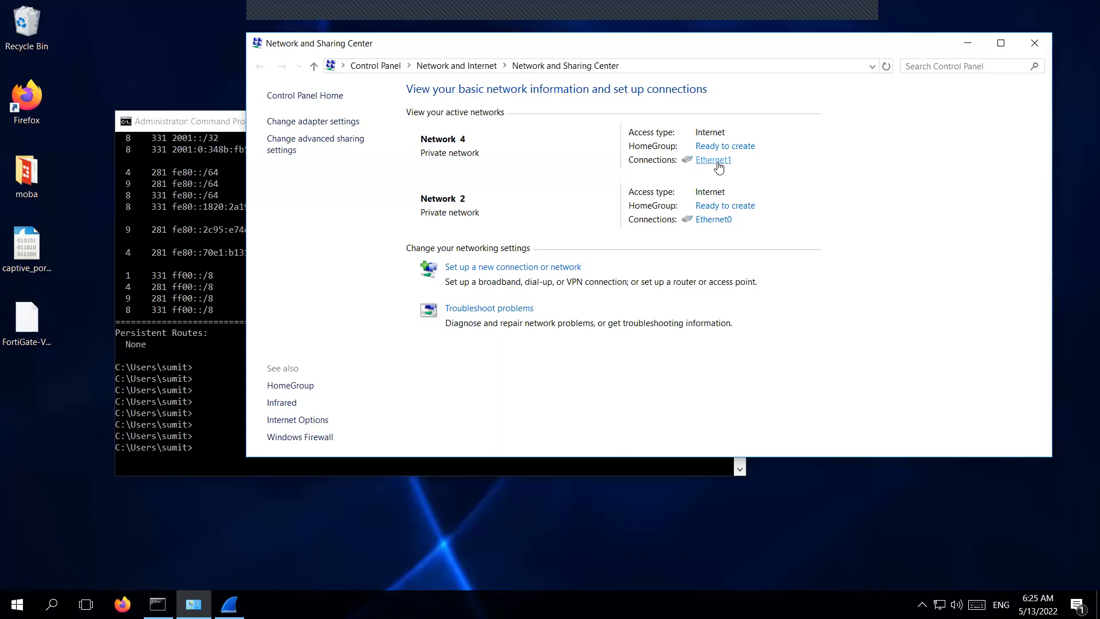
Open the Ethernet1 status window and briefly check its connection properties.
{"action": "left_click", "coordinate": [719, 167]}
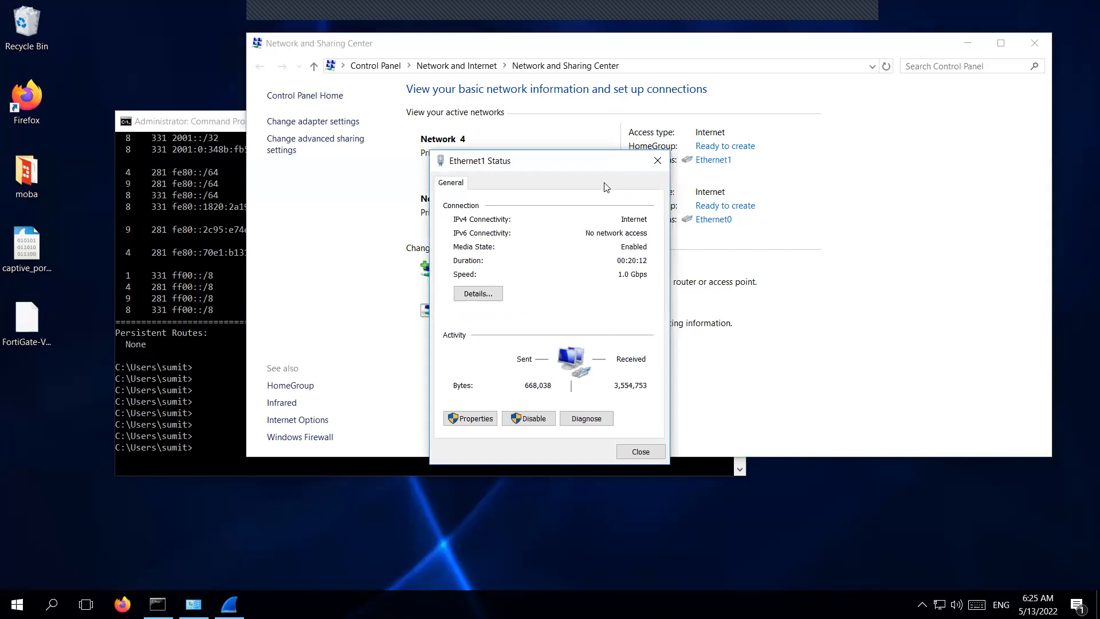
{"action": "left_click_drag", "start_coordinate": [579, 97], "coordinate": [584, 80]}
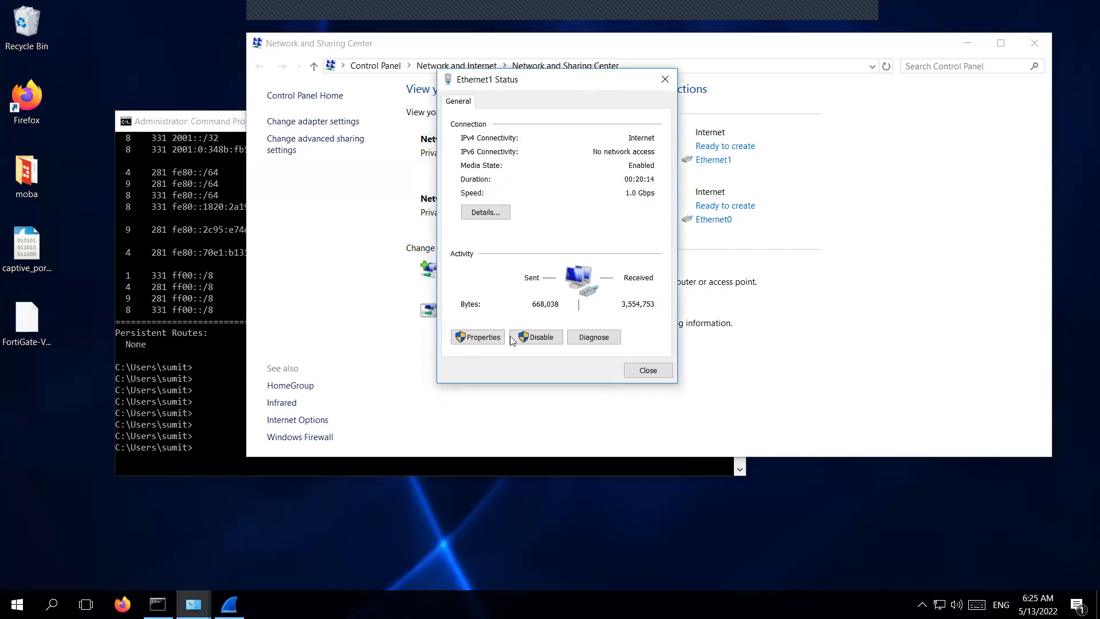
{"action": "left_click", "coordinate": [481, 338]}
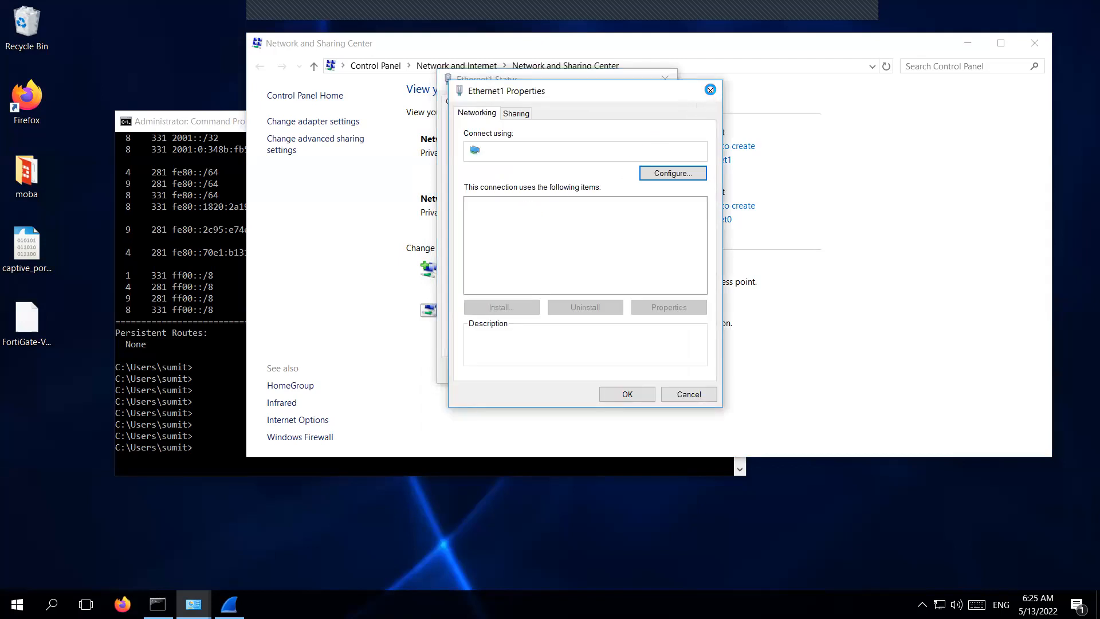
{"action": "left_click", "coordinate": [710, 89]}
Review Ethernet1 details: IPv4 10.10.10.140; gateway, DHCP and DNS 10.10.10.135; secondary DNS 8.8.8.8.
{"action": "left_click", "coordinate": [490, 215]}
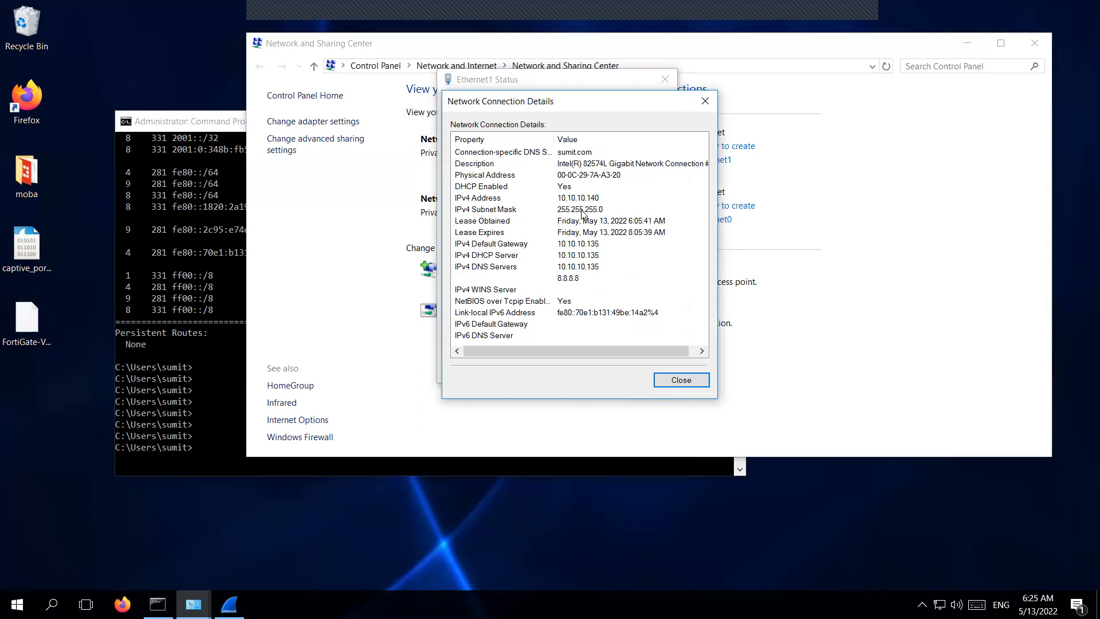
{"action": "left_click", "coordinate": [611, 211]}
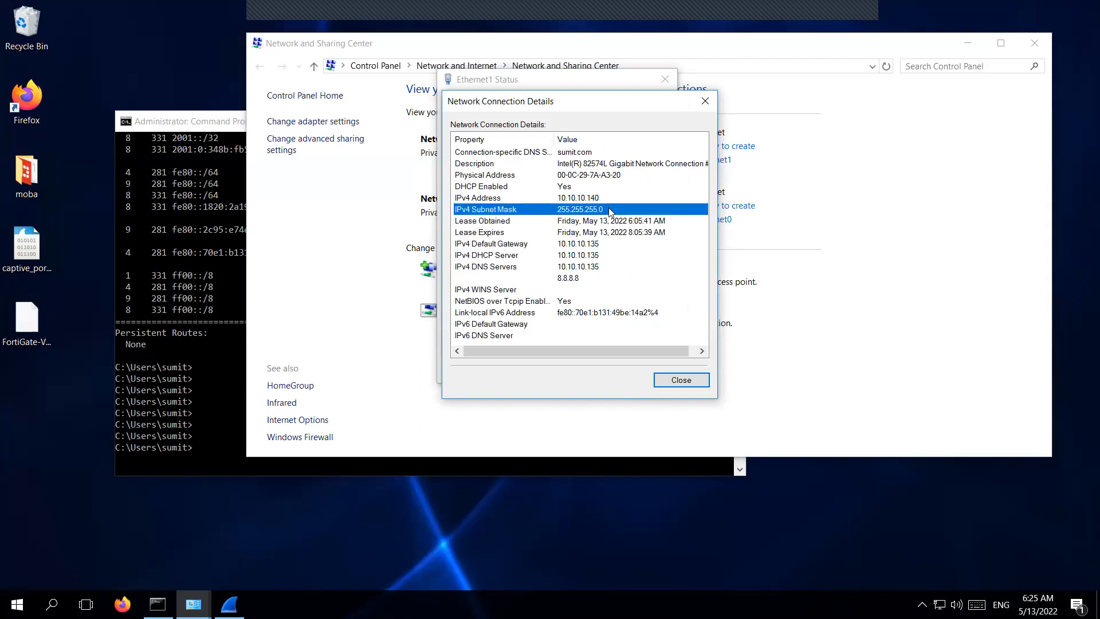
{"action": "left_click", "coordinate": [605, 198]}
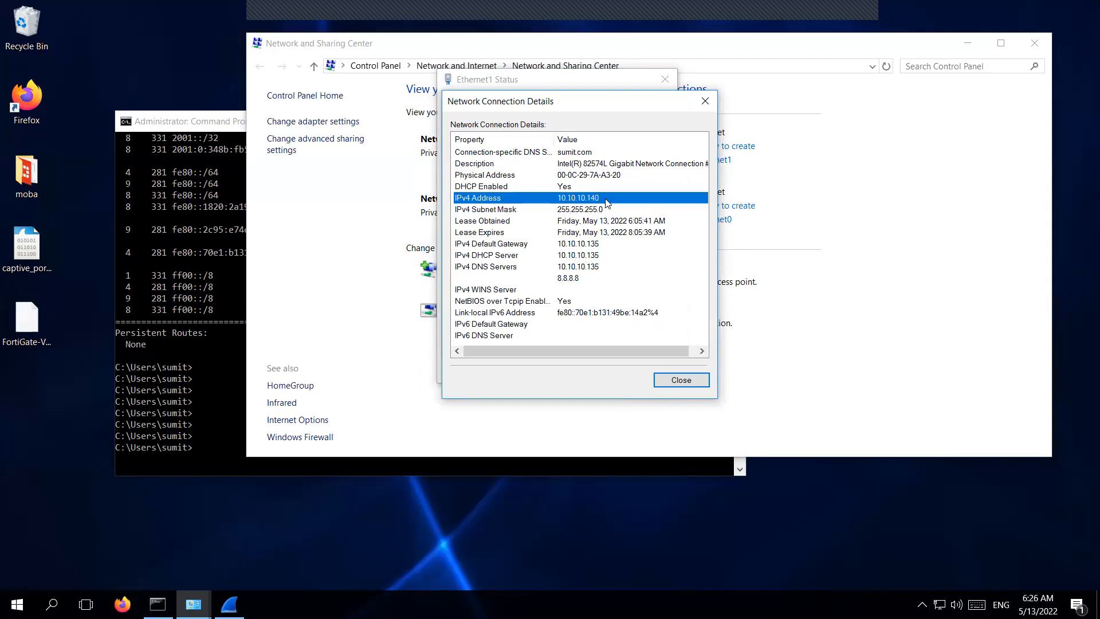
{"action": "left_click", "coordinate": [560, 245]}
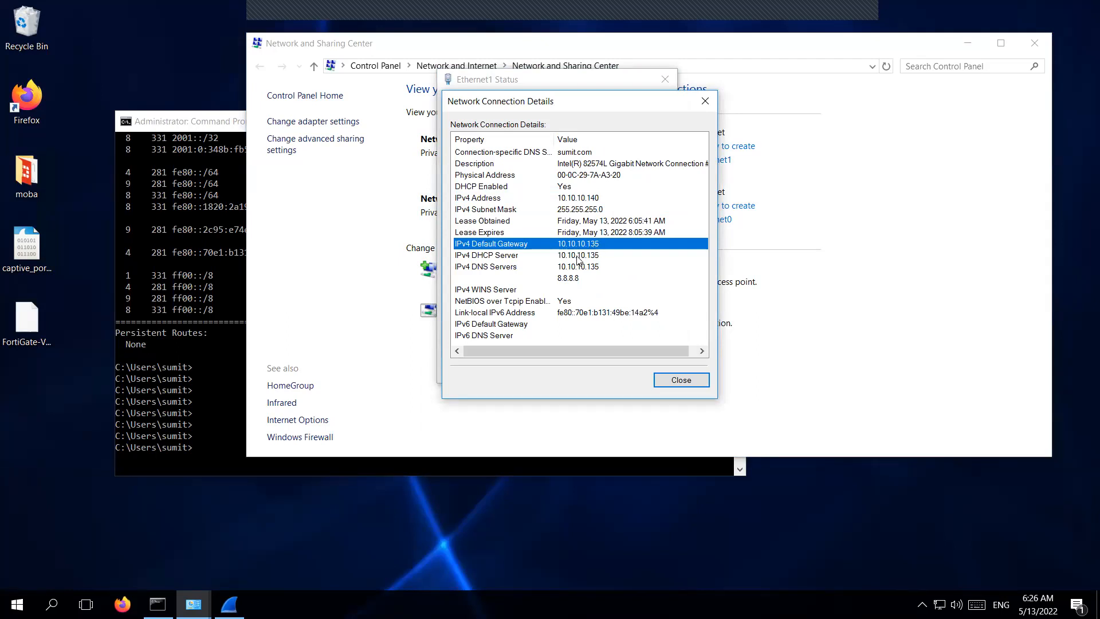
{"action": "left_click", "coordinate": [578, 259]}
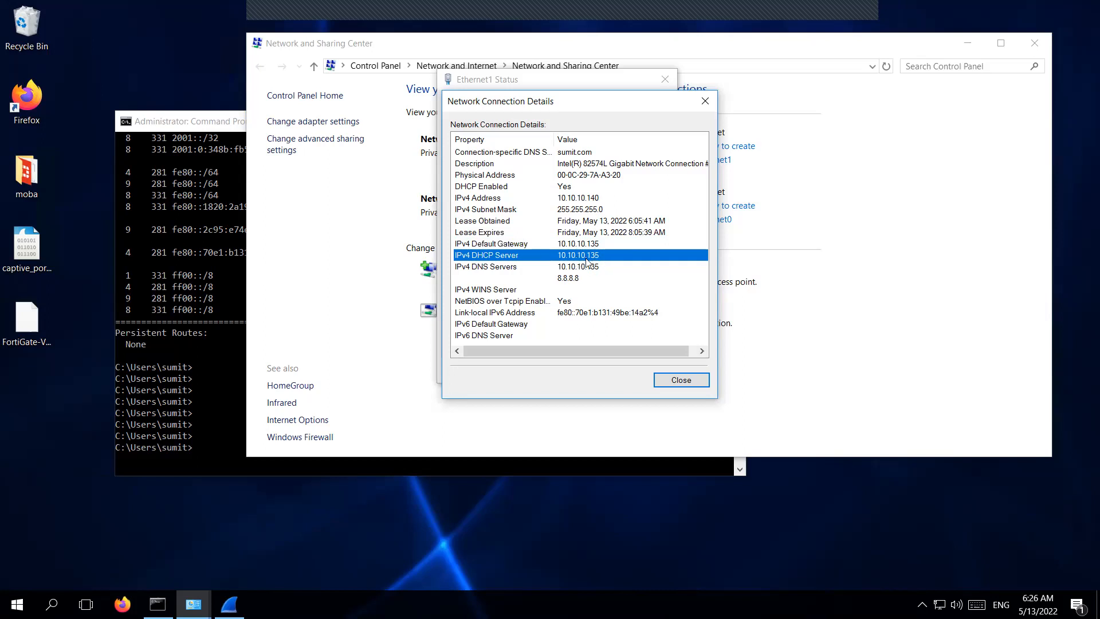
{"action": "left_click", "coordinate": [581, 270]}
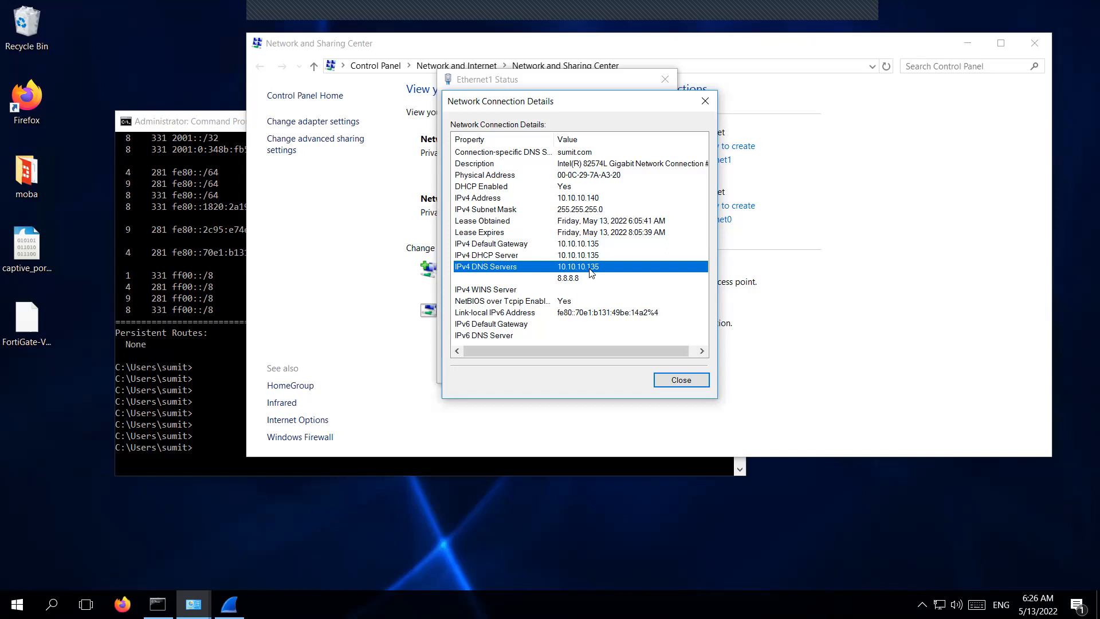
{"action": "left_click", "coordinate": [578, 281]}
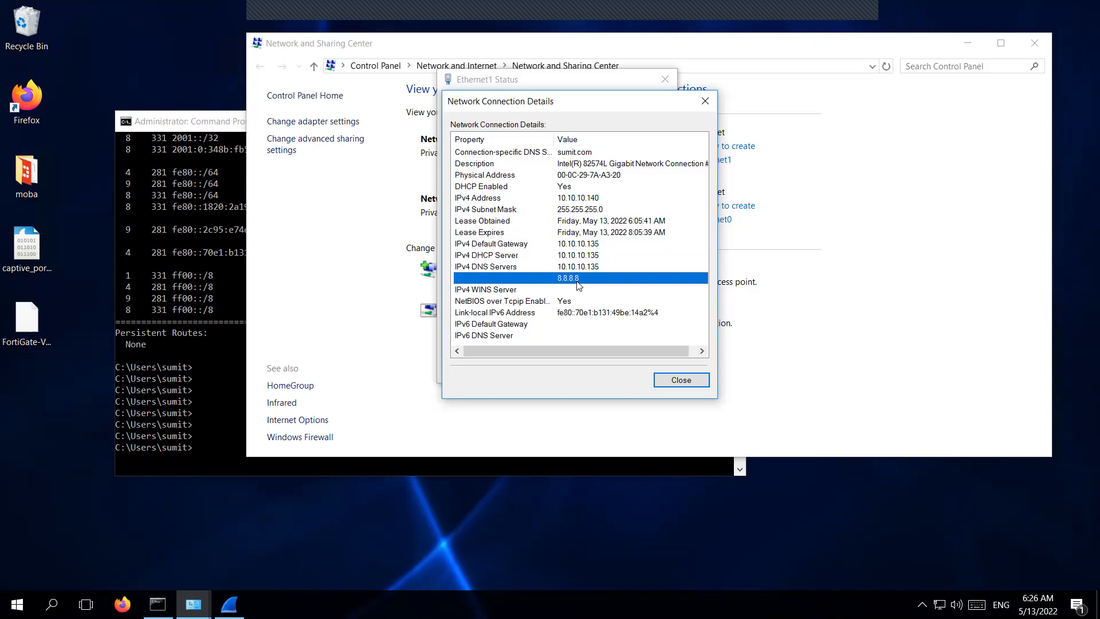
Close the details and status dialogs and minimize Network and Sharing Center.
{"action": "left_click", "coordinate": [679, 383]}
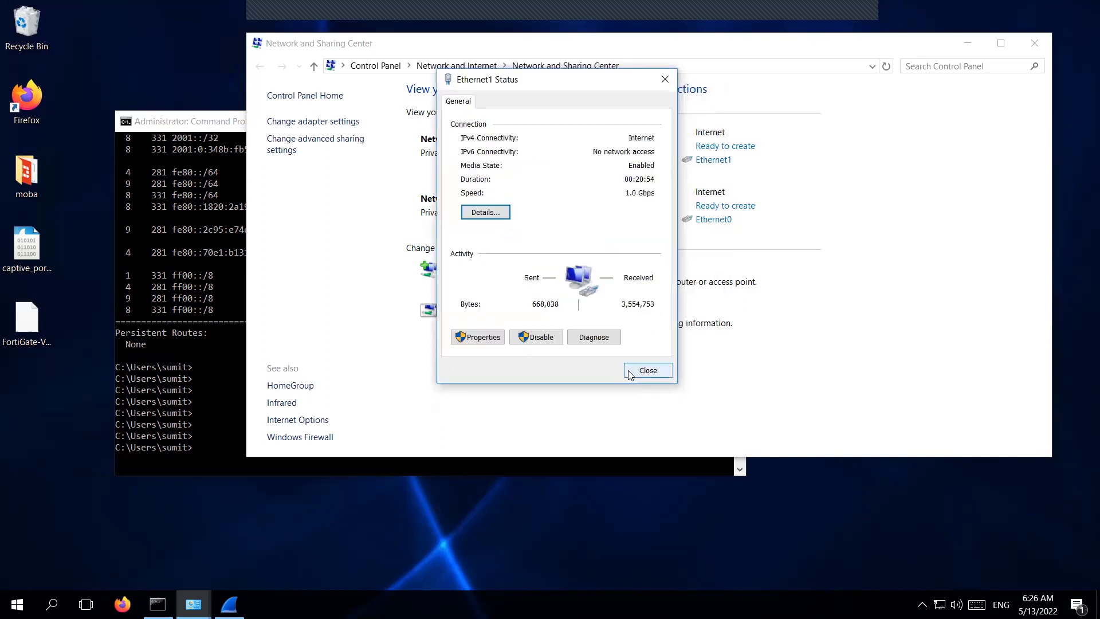
{"action": "left_click", "coordinate": [636, 371]}
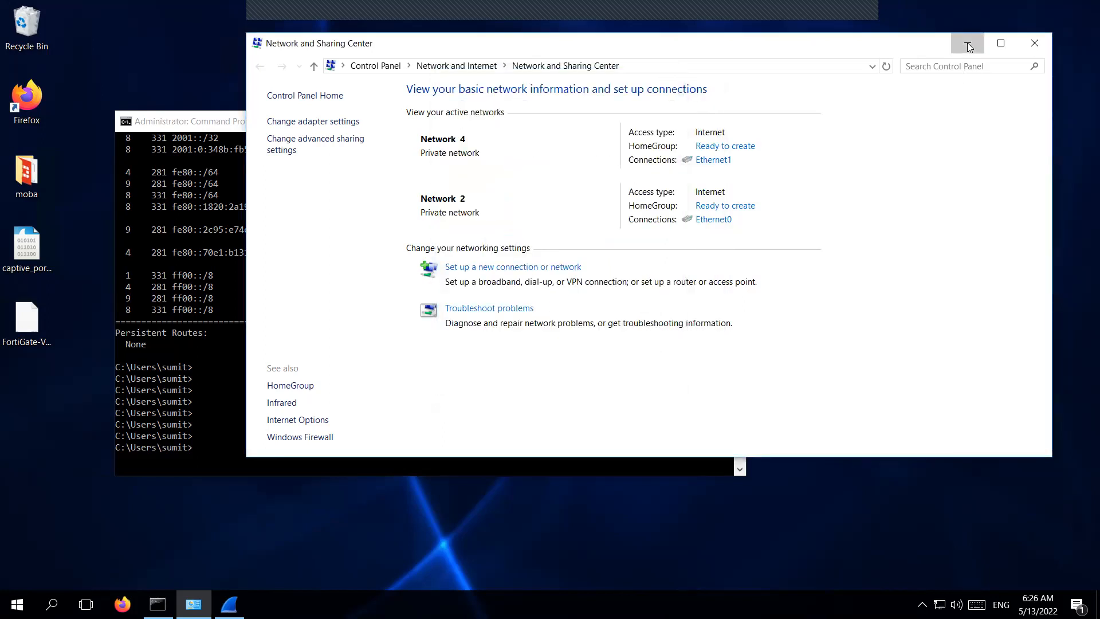
{"action": "left_click", "coordinate": [968, 43]}
Run route print in Command Prompt to list the routing table.
{"action": "left_click", "coordinate": [349, 357]}
{"action": "type", "text": "route print"}
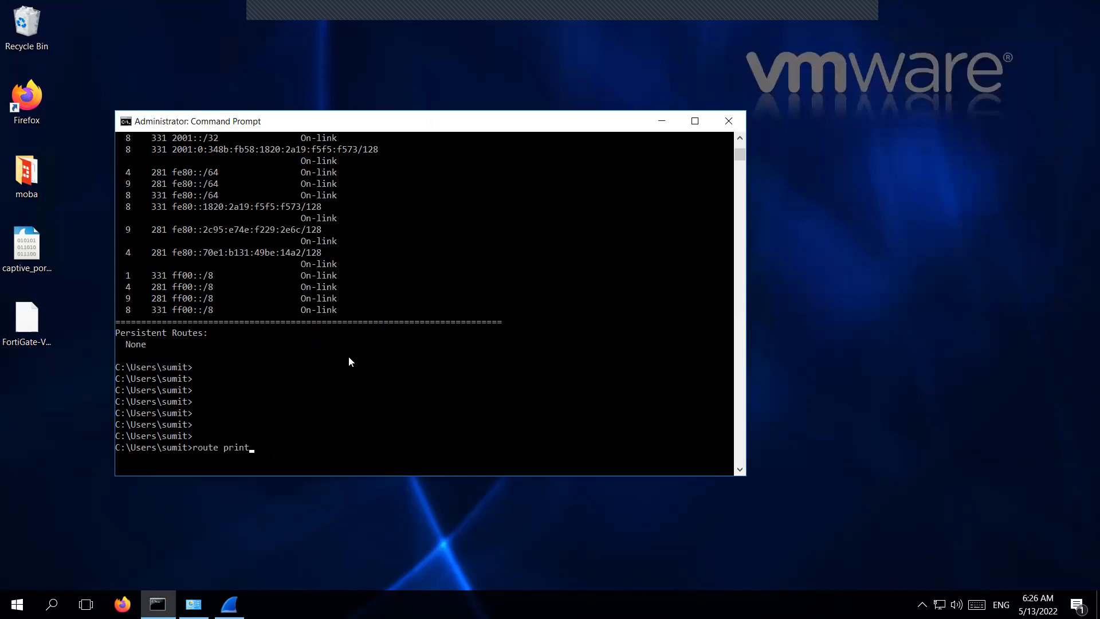
{"action": "key", "text": "Return"}
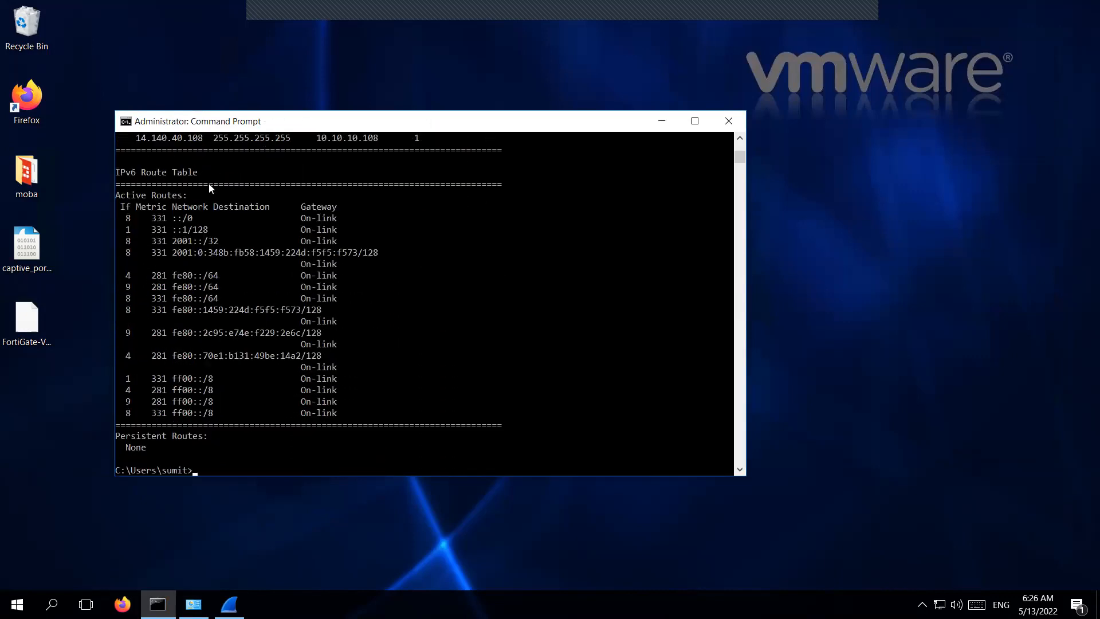
{"action": "scroll", "coordinate": [210, 188], "scroll_direction": "up", "scroll_amount": 7}
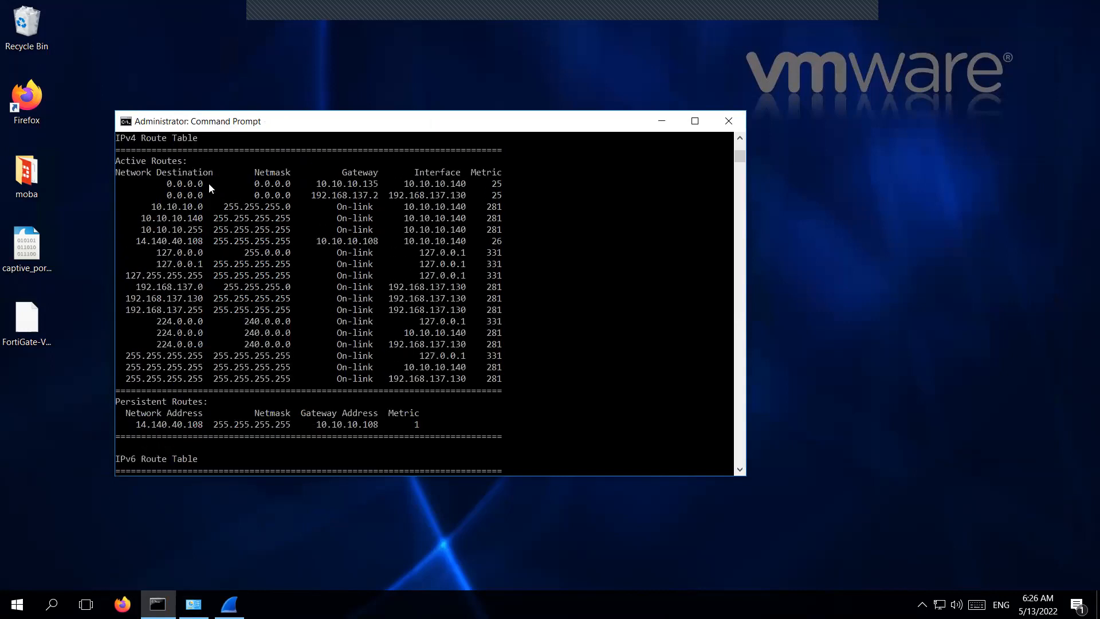
Highlight the default gateway 10.10.10.135 in the route table, then bring Wireshark forward.
{"action": "left_click", "coordinate": [313, 183]}
{"action": "left_click_drag", "start_coordinate": [360, 187], "coordinate": [377, 188]}
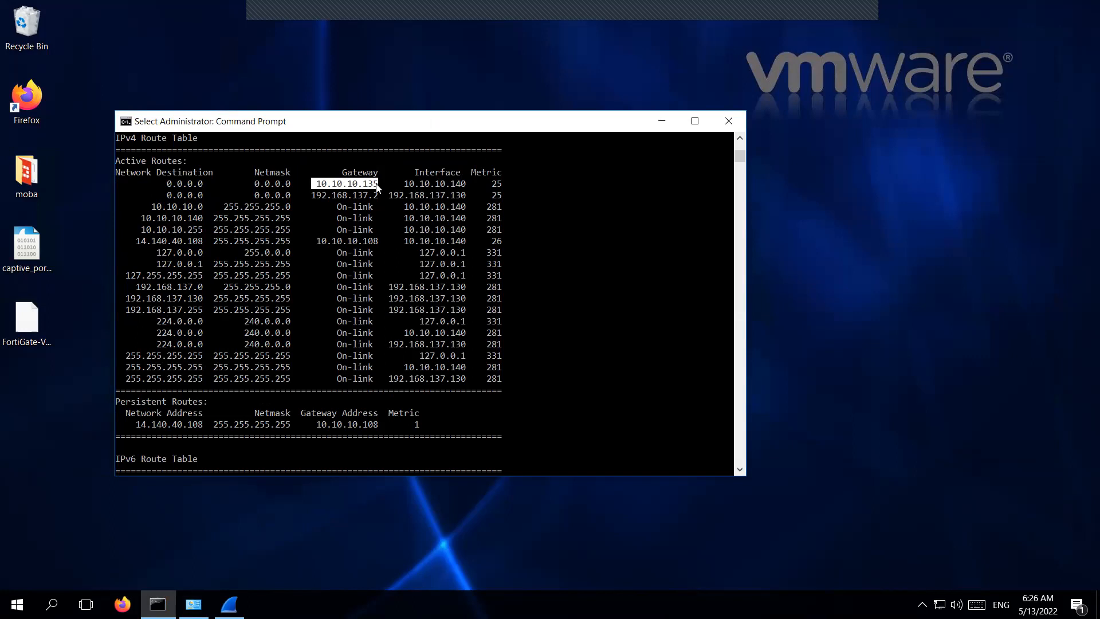
{"action": "left_click", "coordinate": [328, 184]}
{"action": "left_click_drag", "start_coordinate": [317, 186], "coordinate": [383, 187]}
{"action": "left_click", "coordinate": [386, 310]}
{"action": "key", "text": "Return"}
{"action": "key", "text": "Return"}
{"action": "key", "text": "Return"}
{"action": "key", "text": "Return"}
{"action": "key", "text": "Return"}
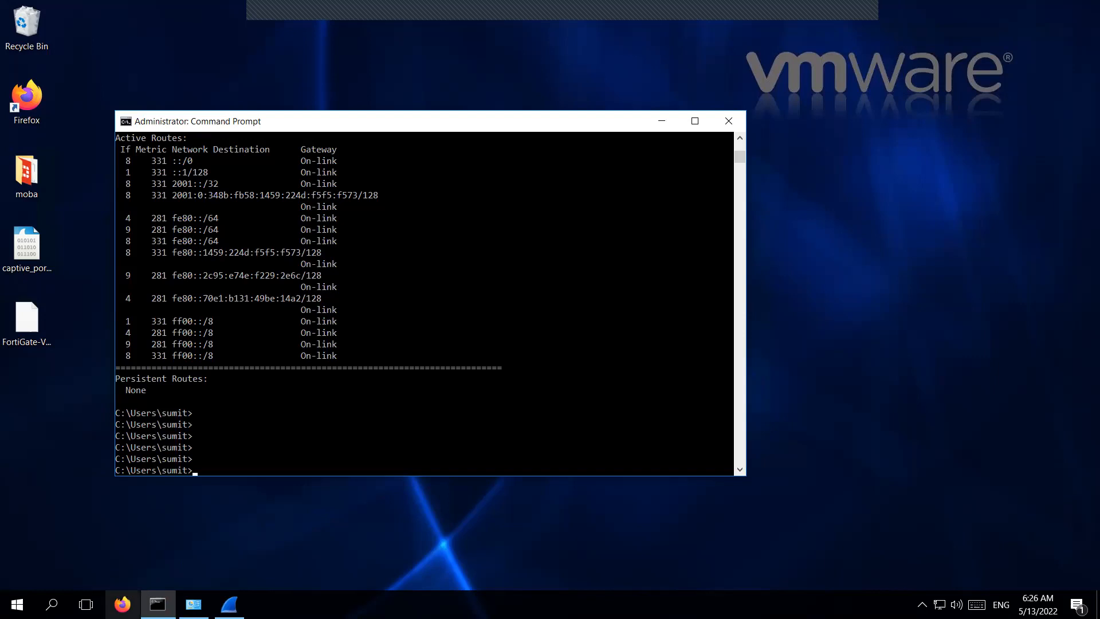
{"action": "left_click", "coordinate": [229, 605]}
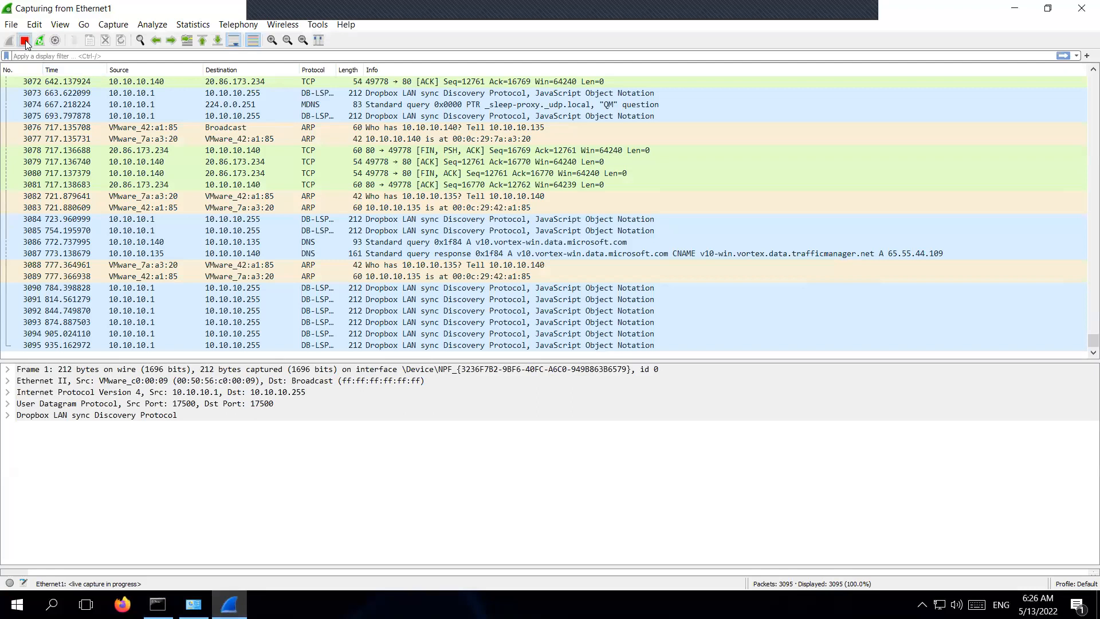
Restart the Ethernet1 capture without saving the old packets, then bring up Firefox.
{"action": "left_click", "coordinate": [24, 41]}
{"action": "left_click", "coordinate": [8, 41]}
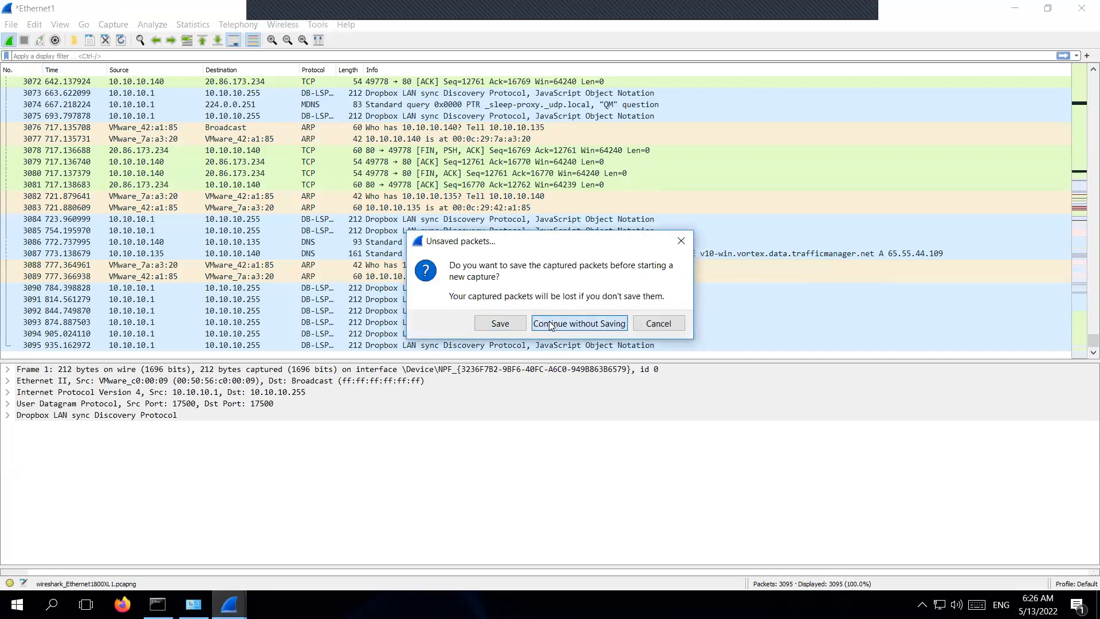
{"action": "left_click", "coordinate": [552, 326]}
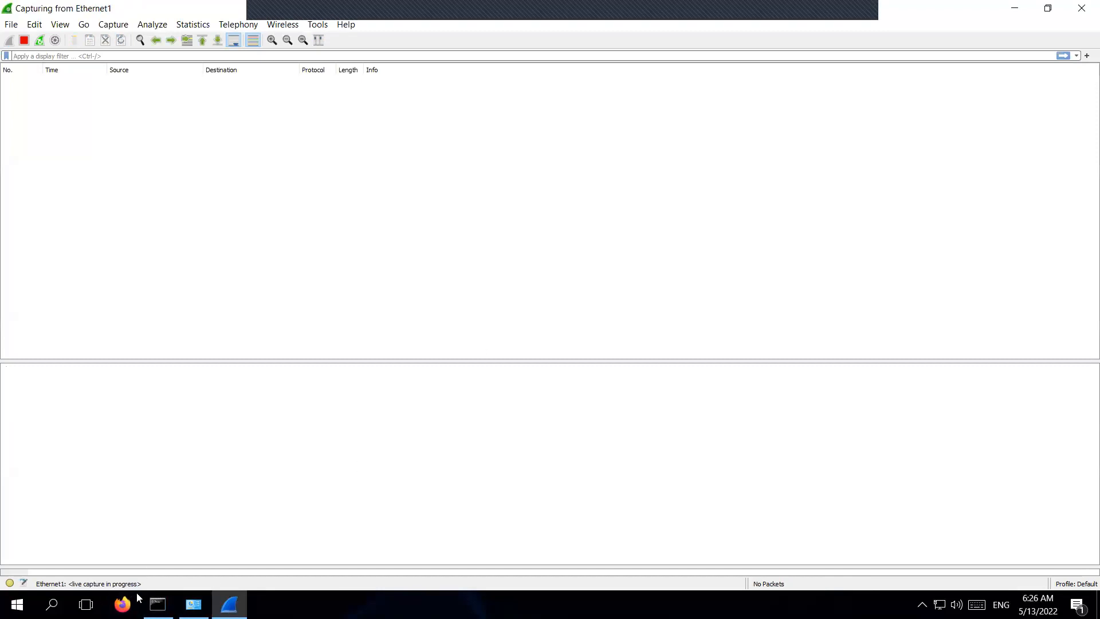
{"action": "left_click", "coordinate": [122, 605]}
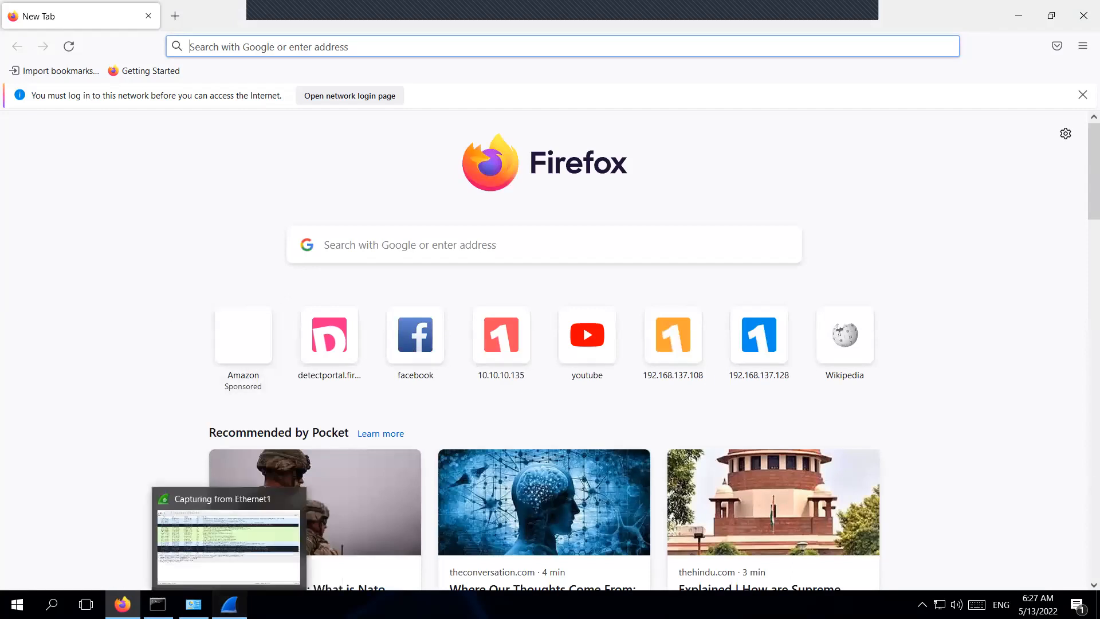
Stop the Wireshark capture at 255 packets and scroll to the top of the packet list.
{"action": "left_click", "coordinate": [229, 604]}
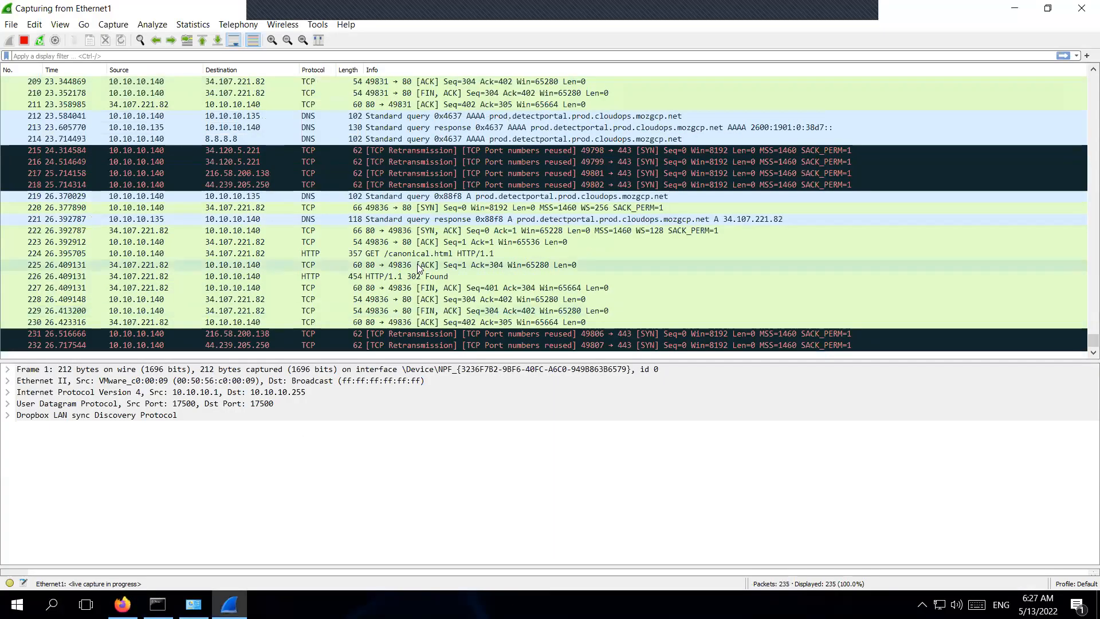
{"action": "key", "text": "ctrl+e"}
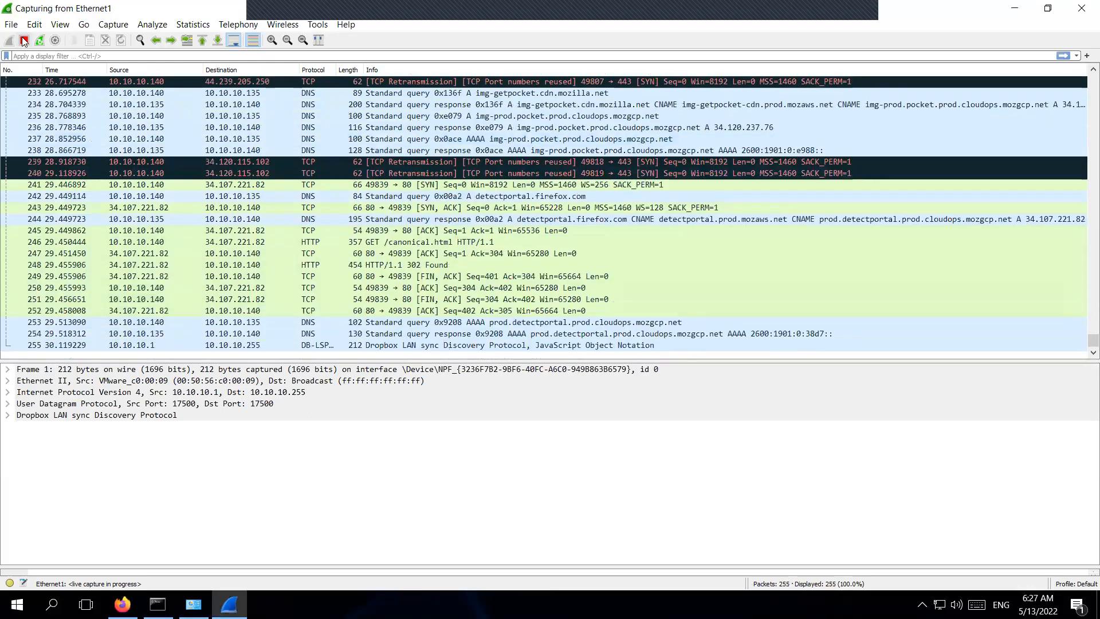
{"action": "scroll", "coordinate": [276, 200], "scroll_direction": "up", "scroll_amount": 18}
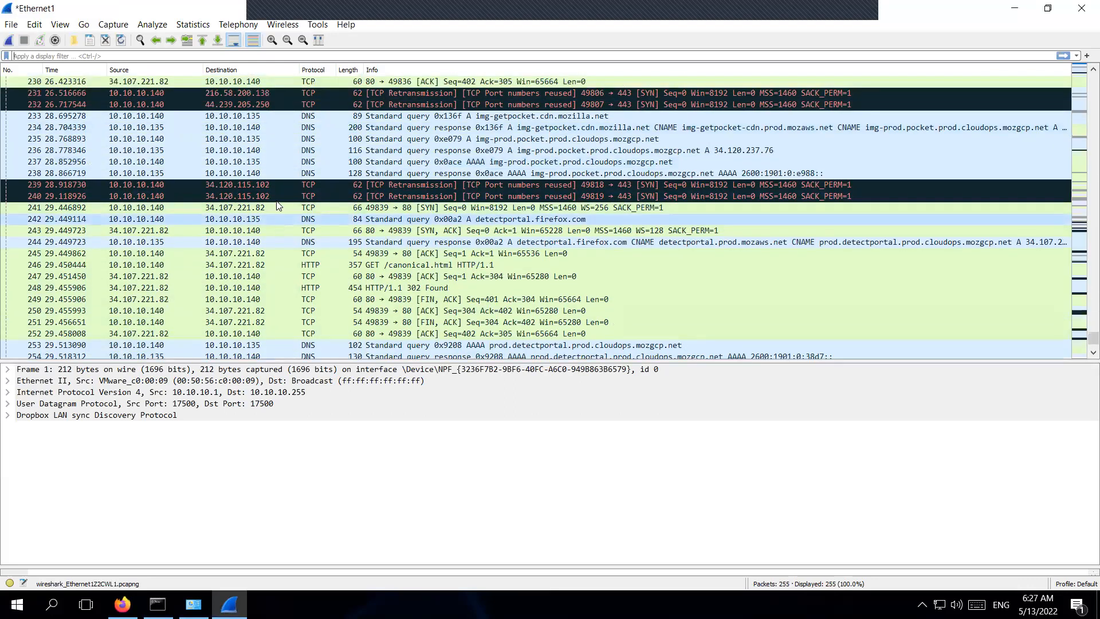
{"action": "scroll", "coordinate": [277, 201], "scroll_direction": "up", "scroll_amount": 20}
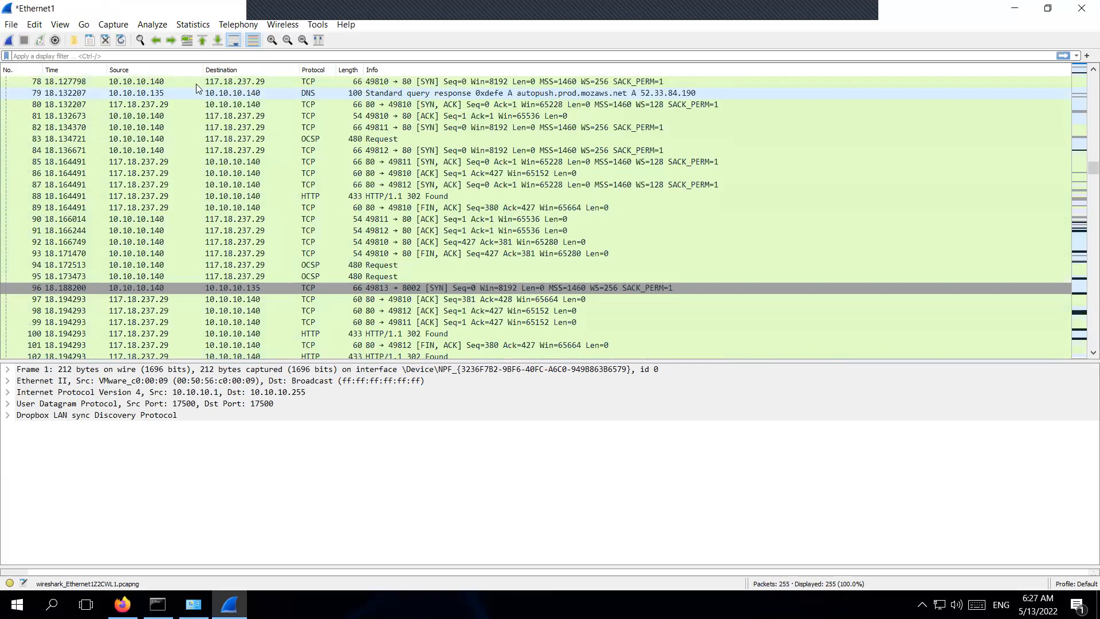
{"action": "scroll", "coordinate": [196, 83], "scroll_direction": "up", "scroll_amount": 20}
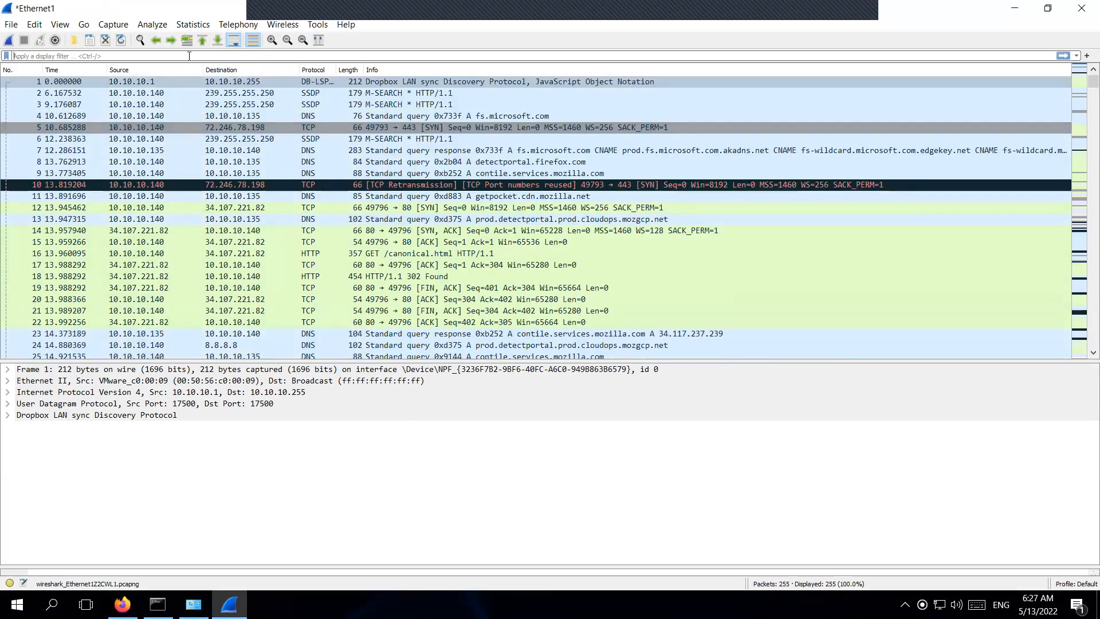
Apply the http display filter and expand the HTTP headers of packet 18's 302 Found.
{"action": "type", "text": "http"}
{"action": "key", "text": "Return"}
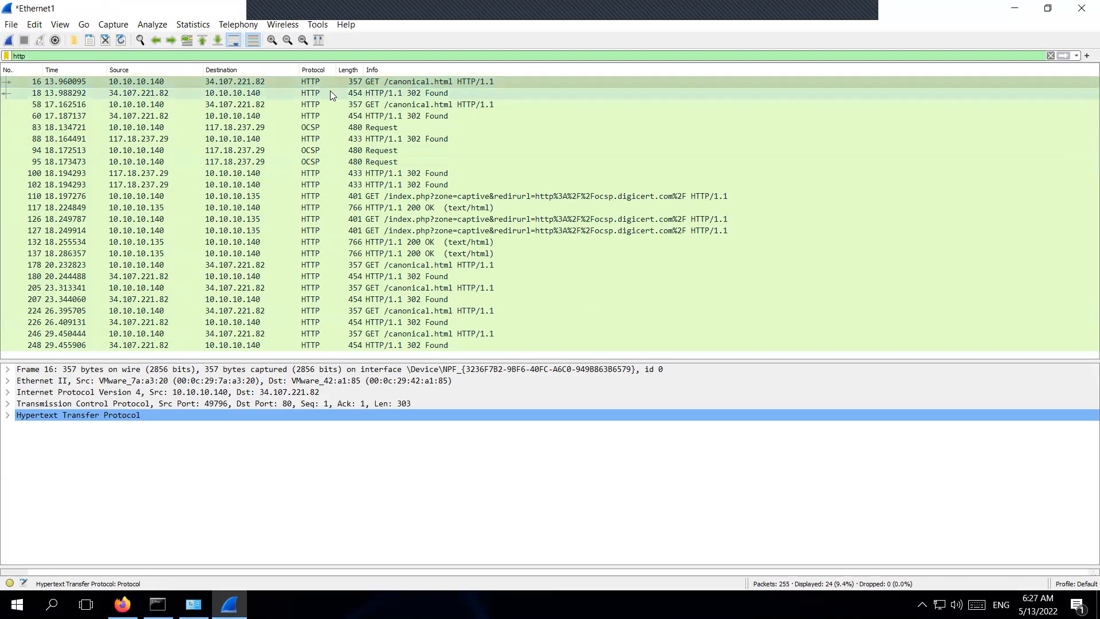
{"action": "left_click", "coordinate": [344, 94]}
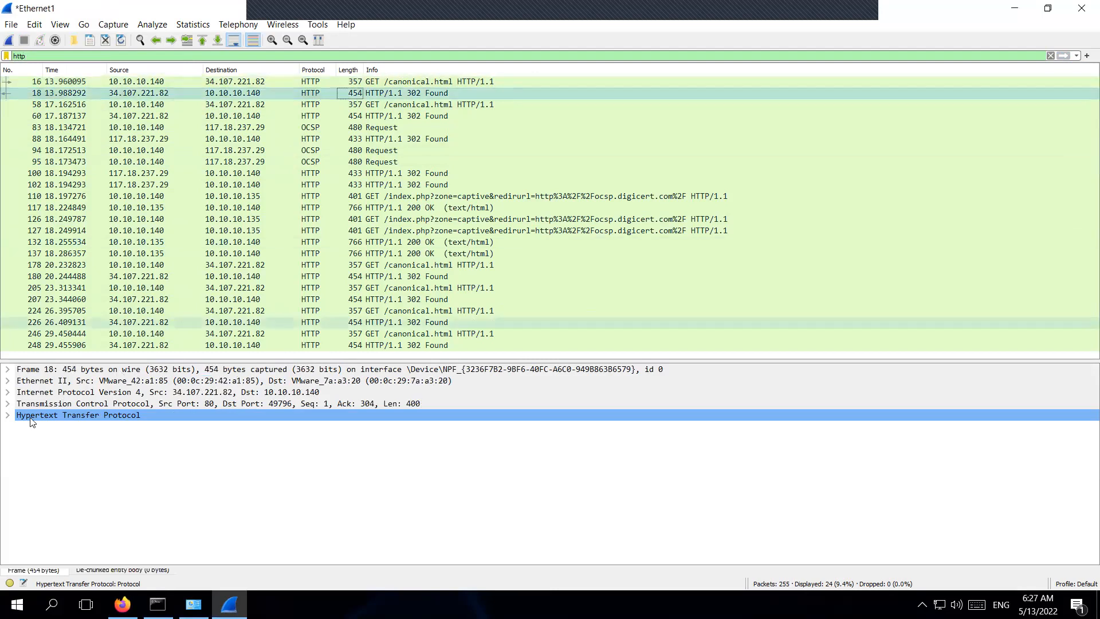
{"action": "left_click", "coordinate": [8, 415]}
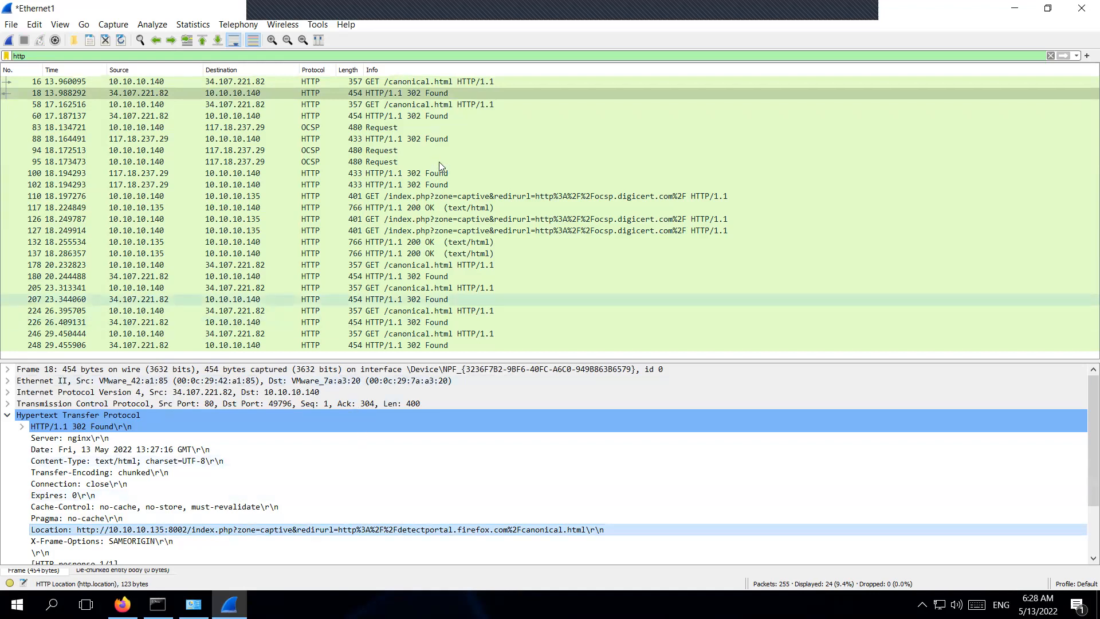
Check the redirect Location in packets 88, 60, 100 and 102, then minimize Wireshark.
{"action": "left_click", "coordinate": [436, 139]}
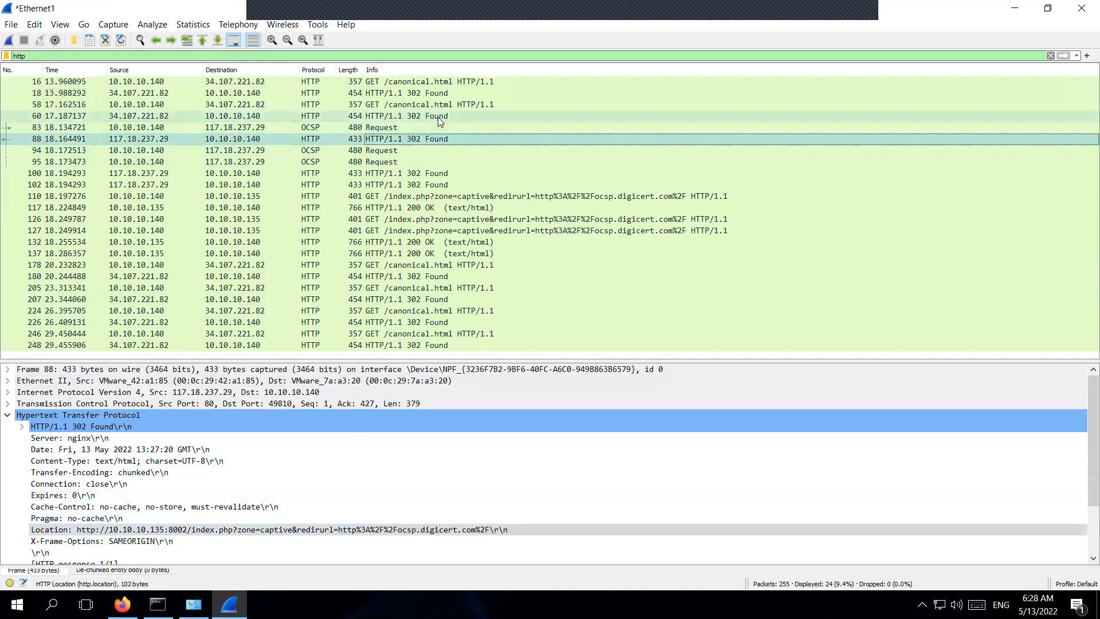
{"action": "left_click", "coordinate": [438, 117]}
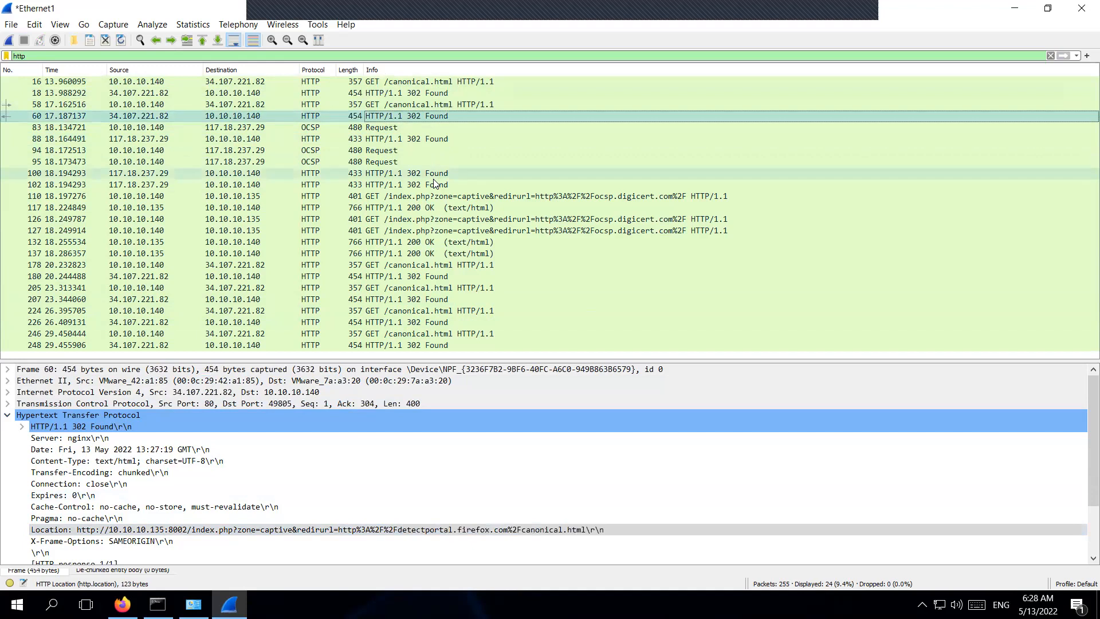
{"action": "left_click", "coordinate": [438, 174]}
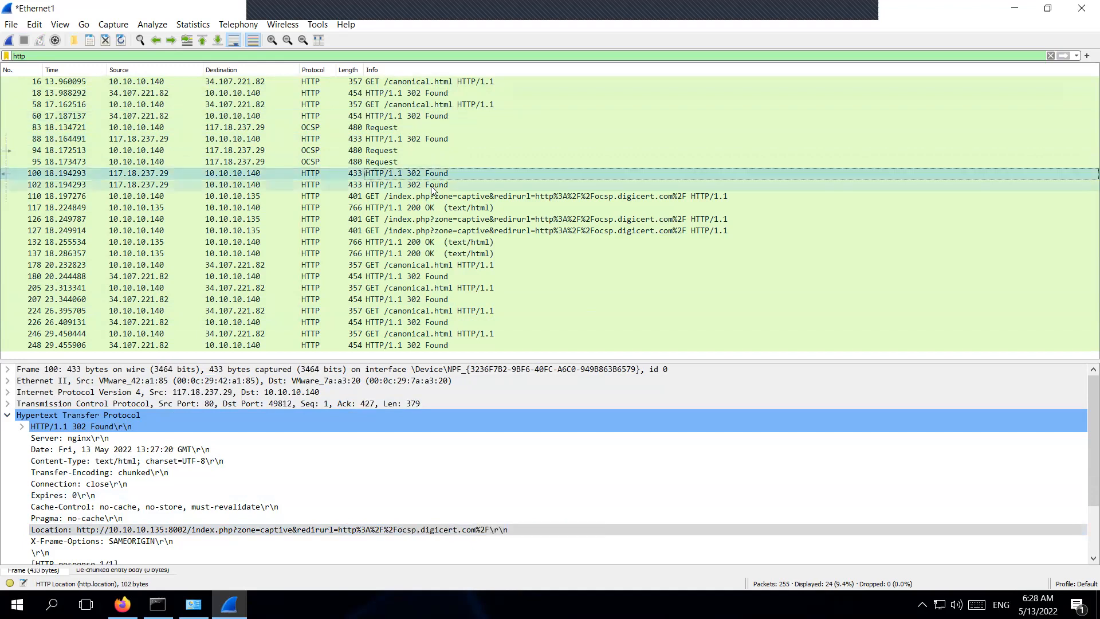
{"action": "left_click", "coordinate": [432, 186]}
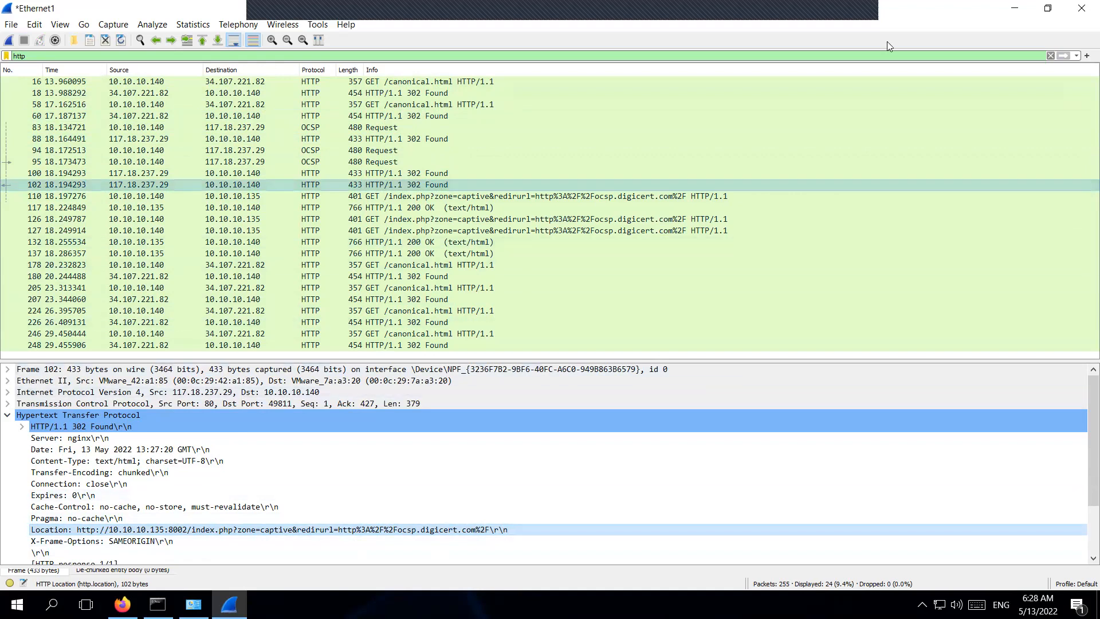
{"action": "left_click", "coordinate": [1029, 11]}
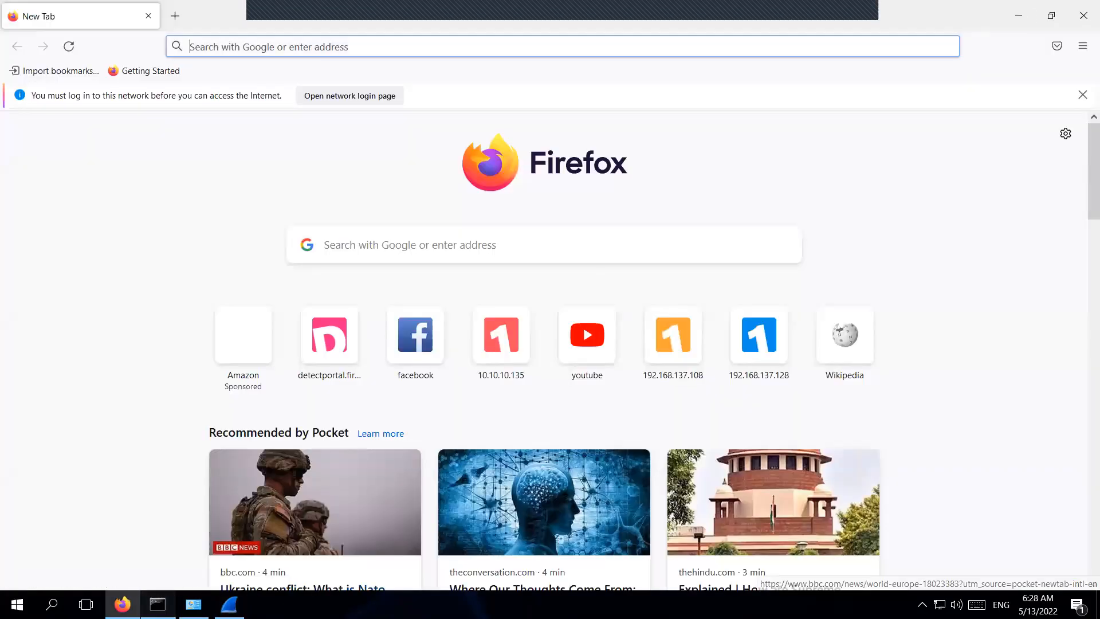
Ping google.com, getting one 37ms reply from 172.217.31.206, then stop it with Ctrl+C.
{"action": "left_click", "coordinate": [157, 604]}
{"action": "key", "text": "Return"}
{"action": "type", "text": "ping goog"}
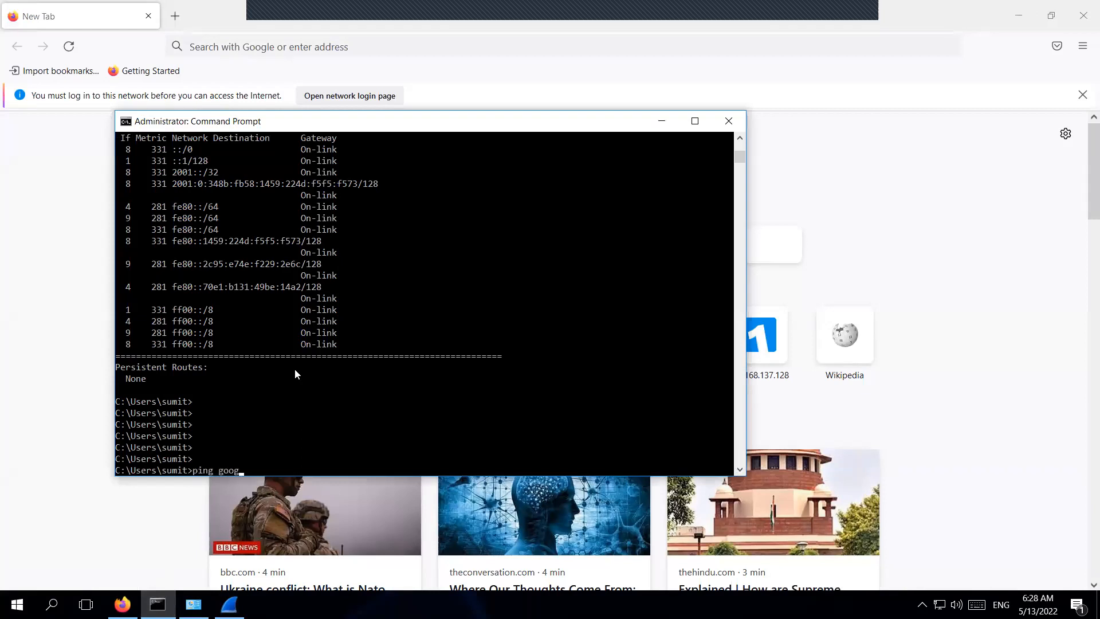
{"action": "type", "text": "le.com"}
{"action": "key", "text": "Return"}
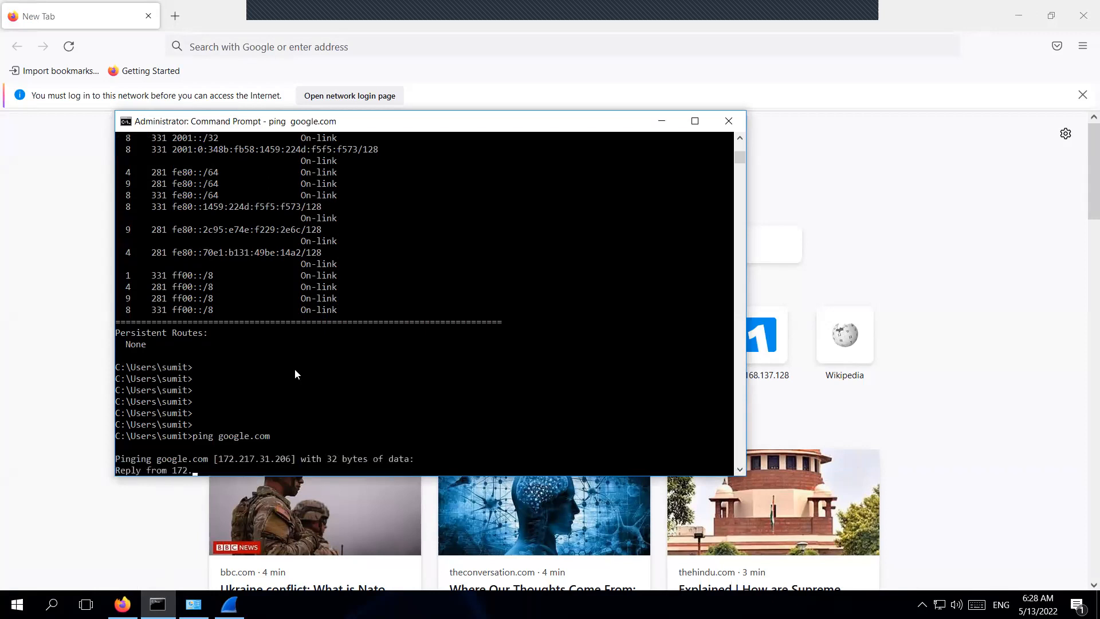
{"action": "key", "text": "ctrl+c"}
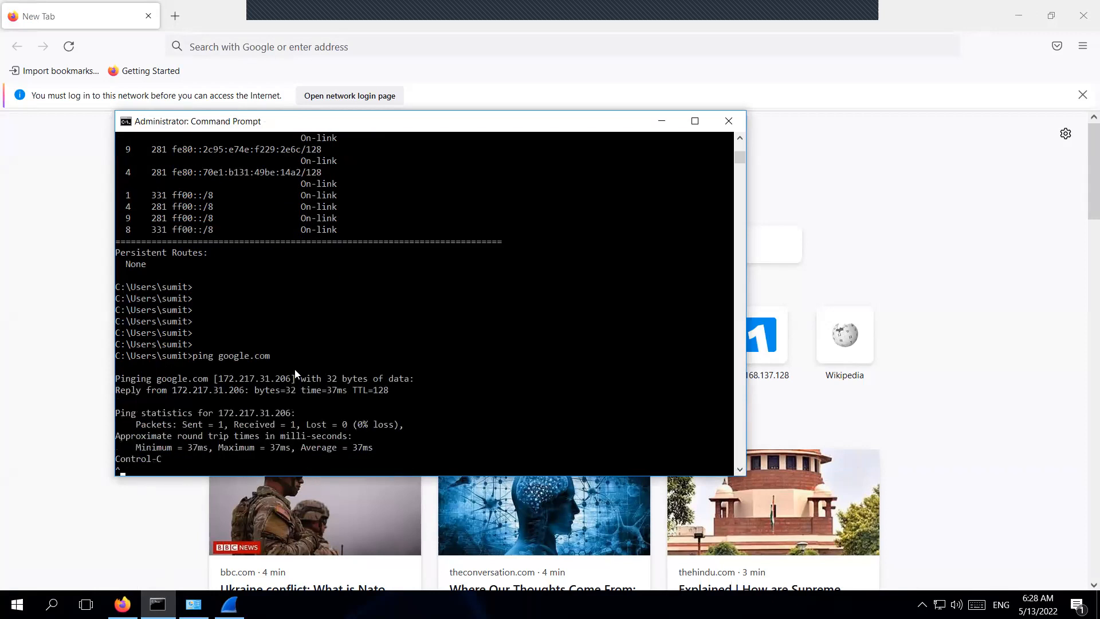
{"action": "key", "text": "Return"}
{"action": "key", "text": "Return"}
{"action": "key", "text": "Return"}
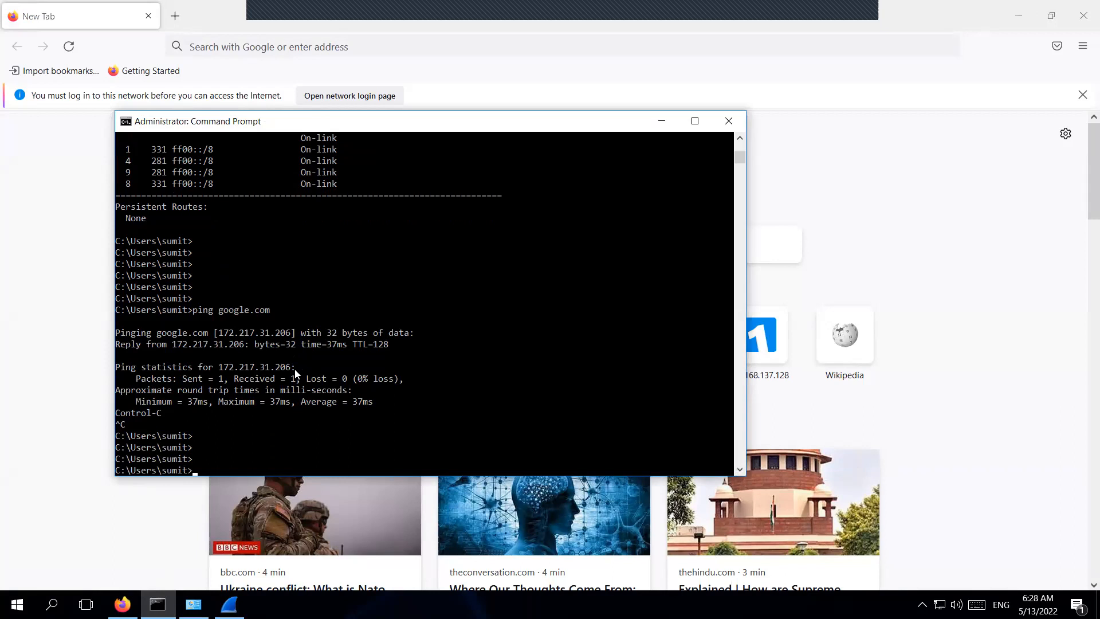
Open facebook, youtube and Wikipedia from top sites in three new Firefox tabs.
{"action": "left_click", "coordinate": [177, 19]}
{"action": "left_click", "coordinate": [176, 17]}
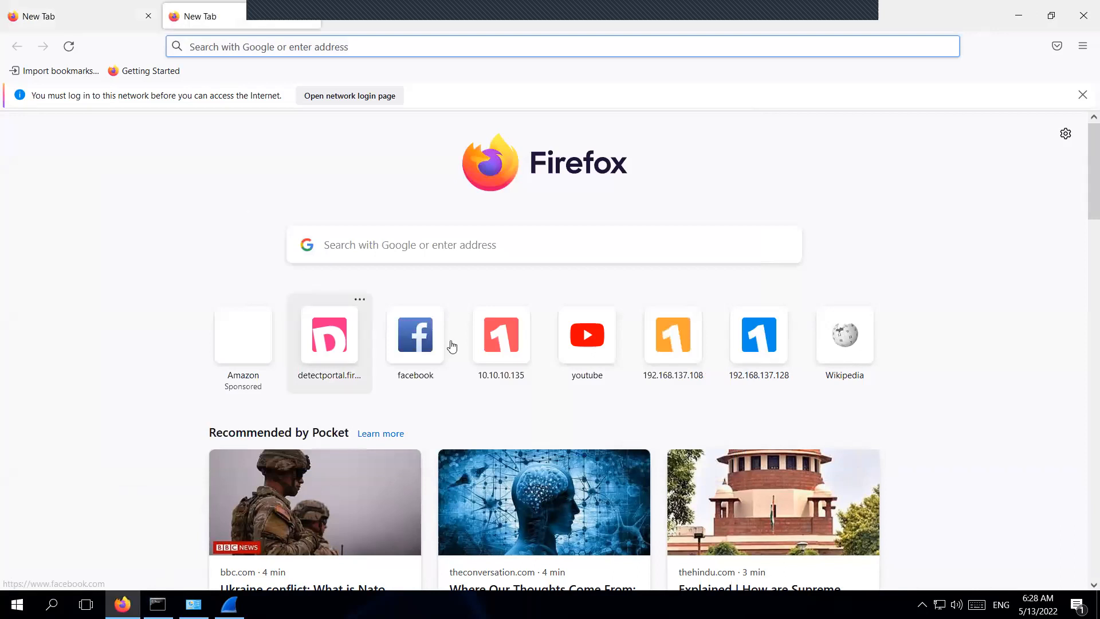
{"action": "left_click", "coordinate": [419, 343]}
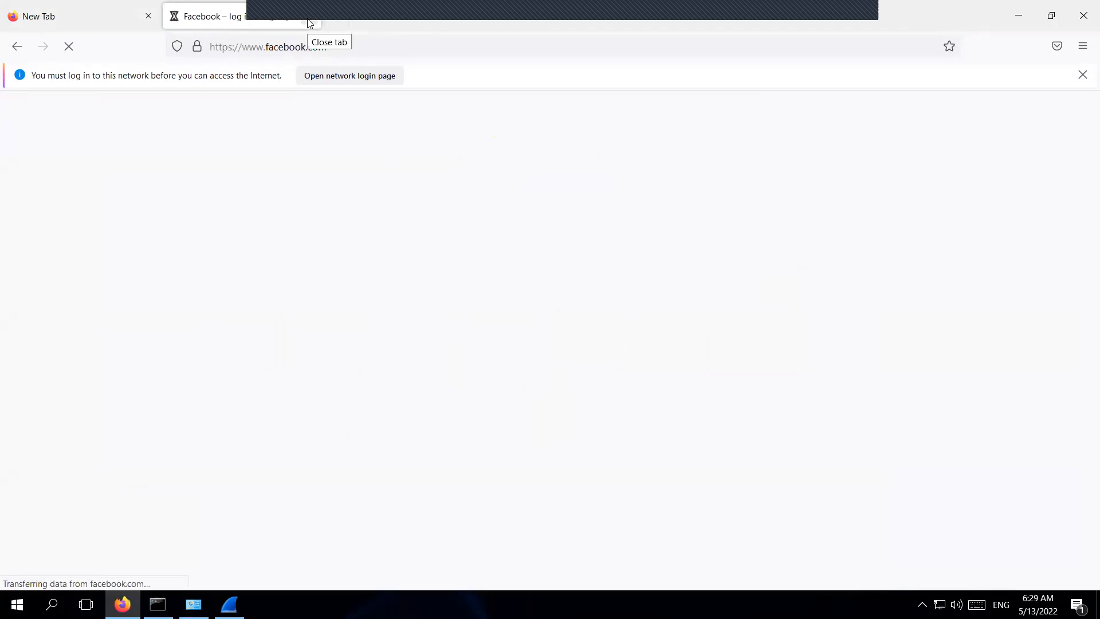
{"action": "left_click", "coordinate": [336, 17]}
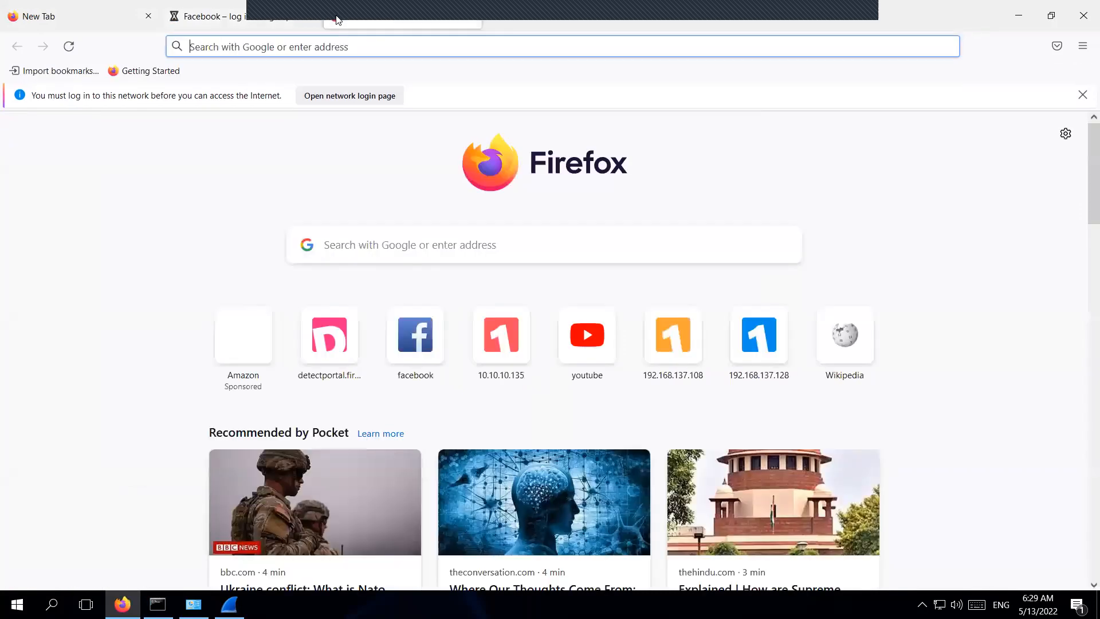
{"action": "left_click", "coordinate": [587, 347]}
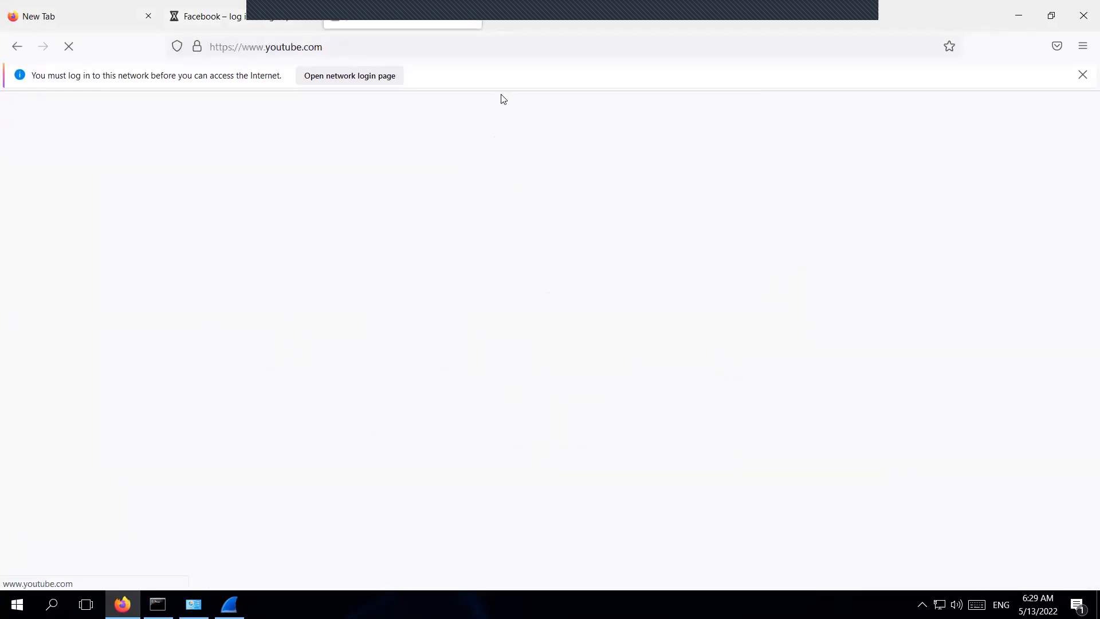
{"action": "left_click", "coordinate": [497, 25]}
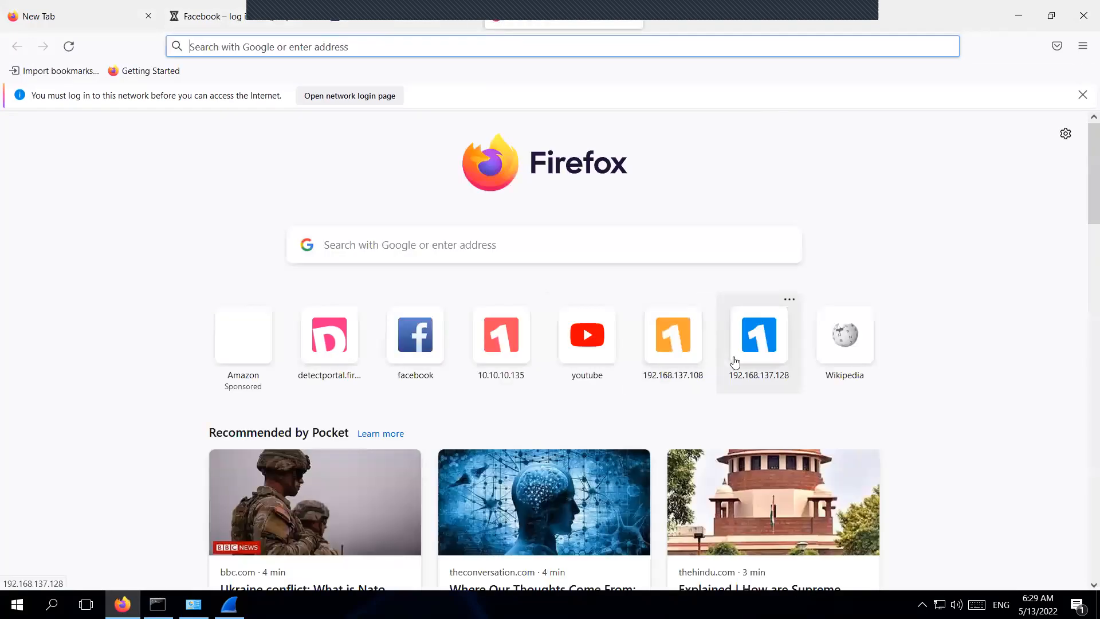
{"action": "left_click", "coordinate": [844, 339]}
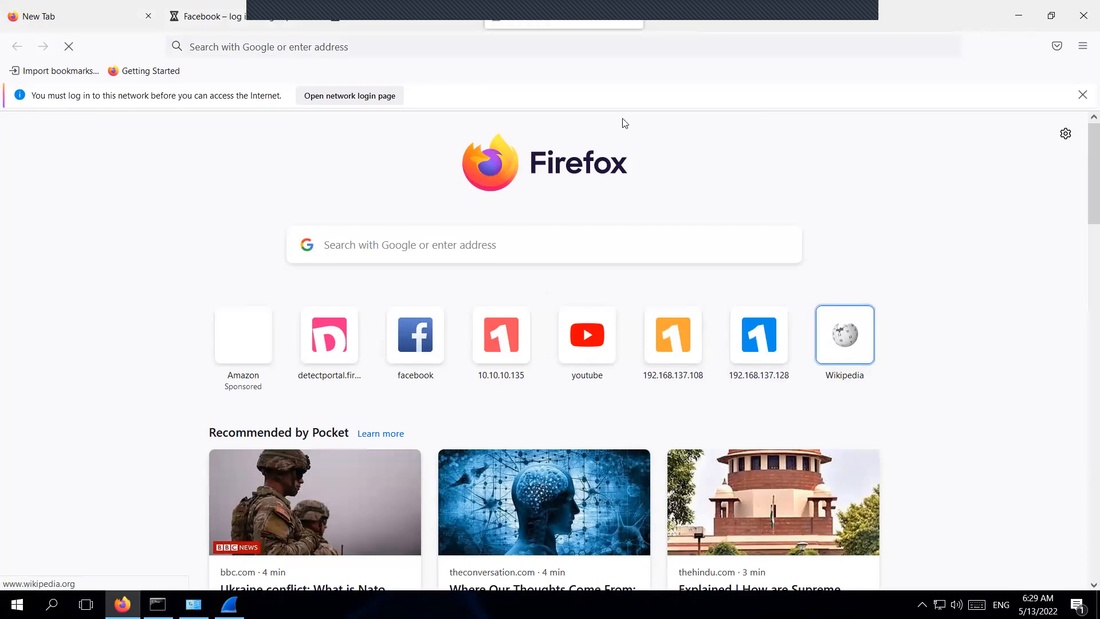
Check each tab's loading progress, then switch back to the stopped Wireshark capture.
{"action": "left_click", "coordinate": [251, 19]}
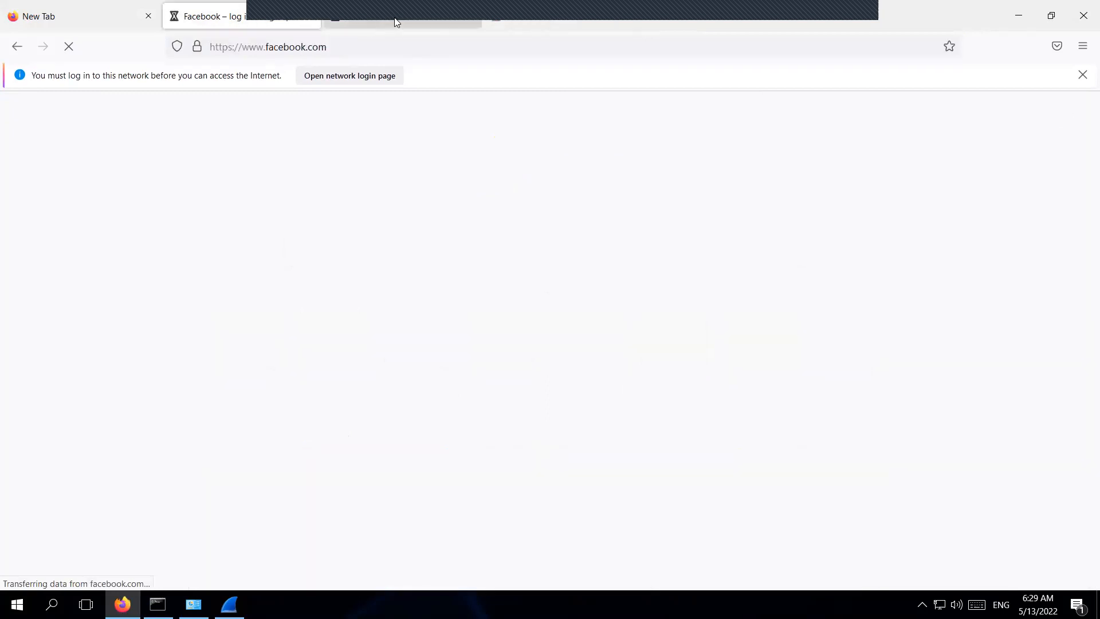
{"action": "left_click", "coordinate": [394, 22]}
{"action": "left_click", "coordinate": [537, 22]}
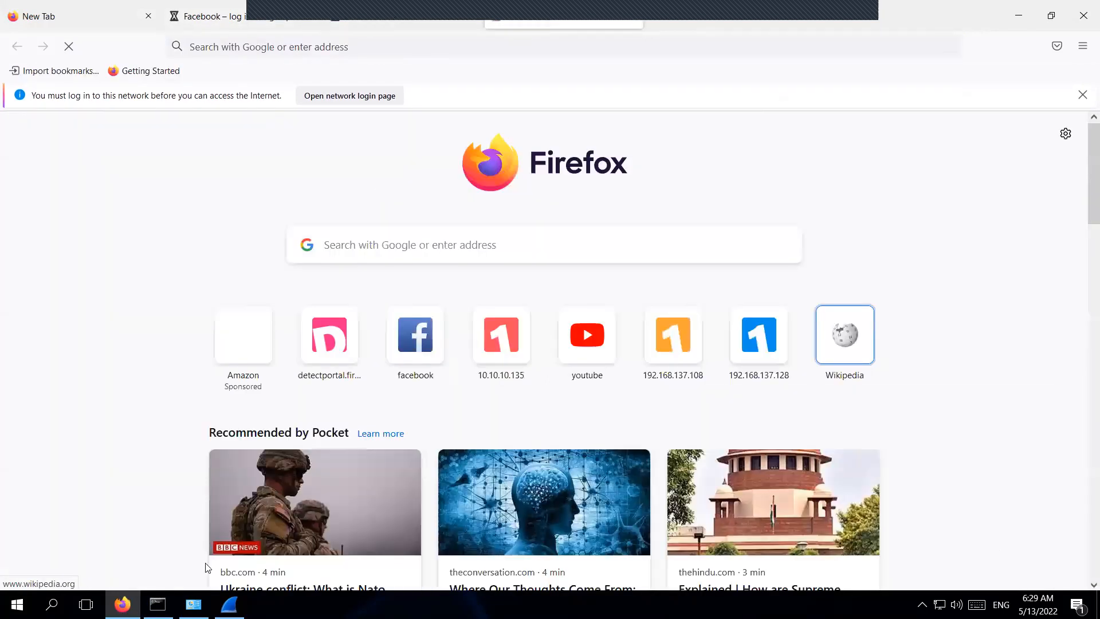
{"action": "mouse_move", "coordinate": [230, 605]}
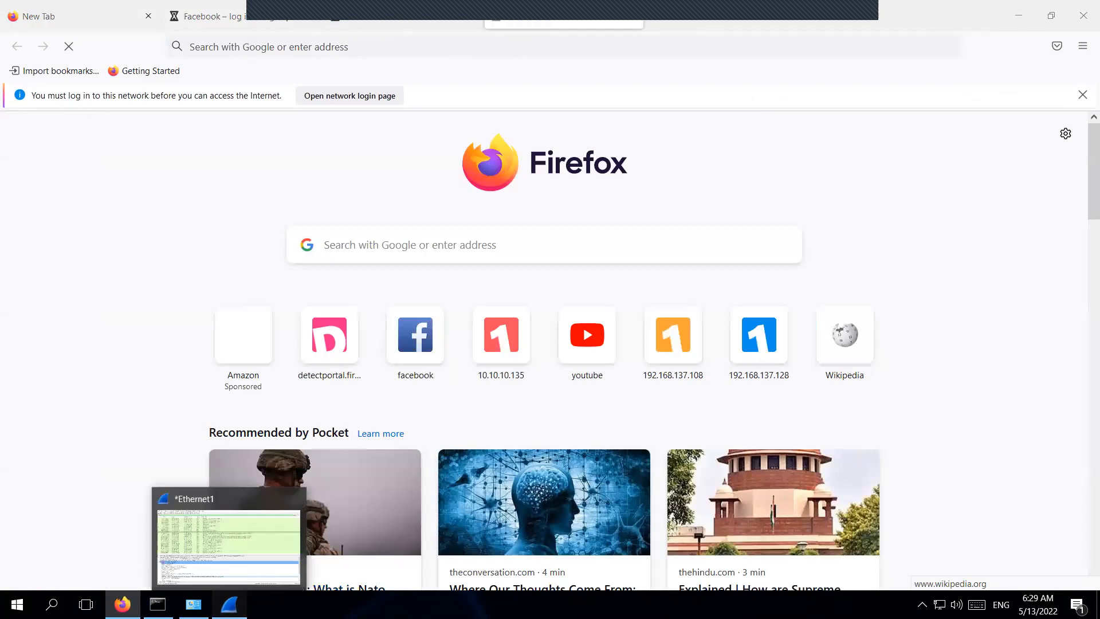
{"action": "left_click", "coordinate": [230, 544]}
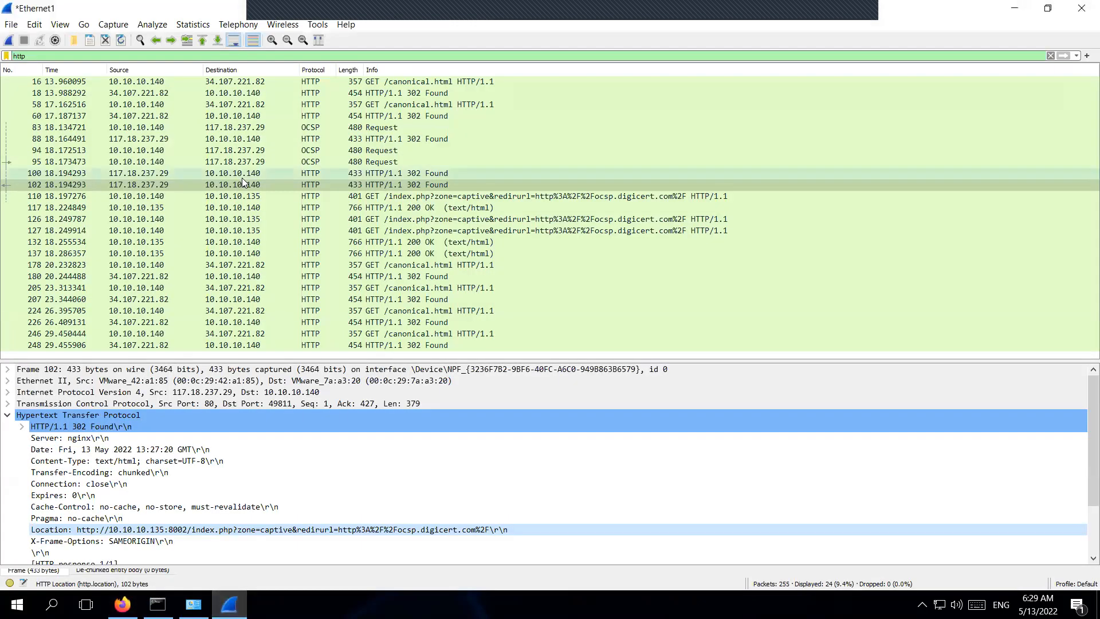
Replace the http filter with ssl, then tls, and finally clear it to list all packets.
{"action": "left_click_drag", "start_coordinate": [38, 56], "coordinate": [10, 55]}
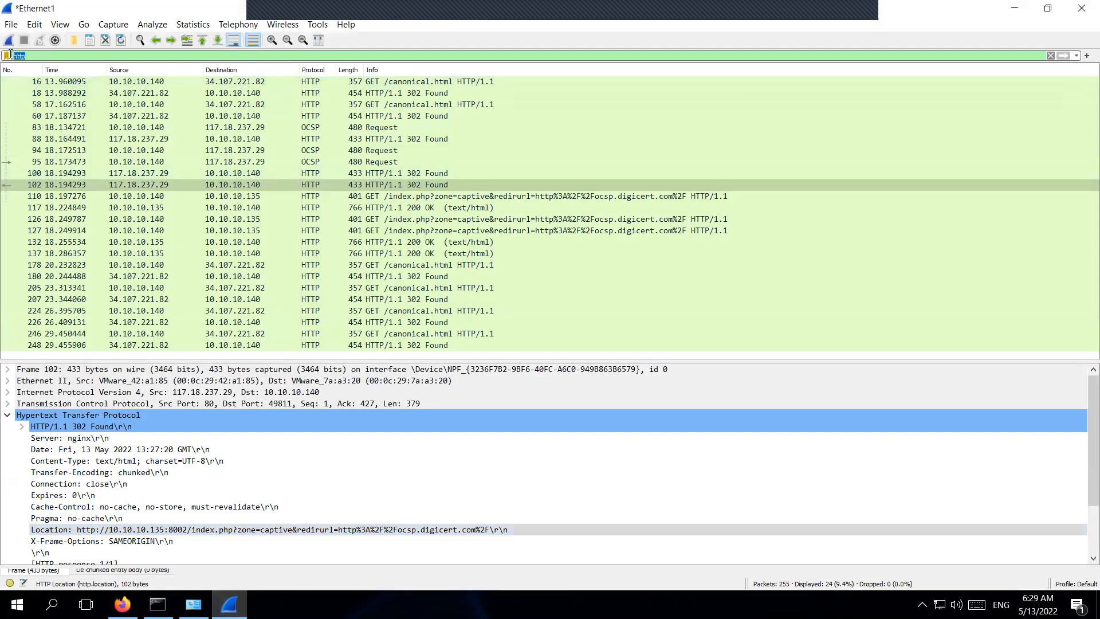
{"action": "key", "text": "BackSpace"}
{"action": "type", "text": "ssl"}
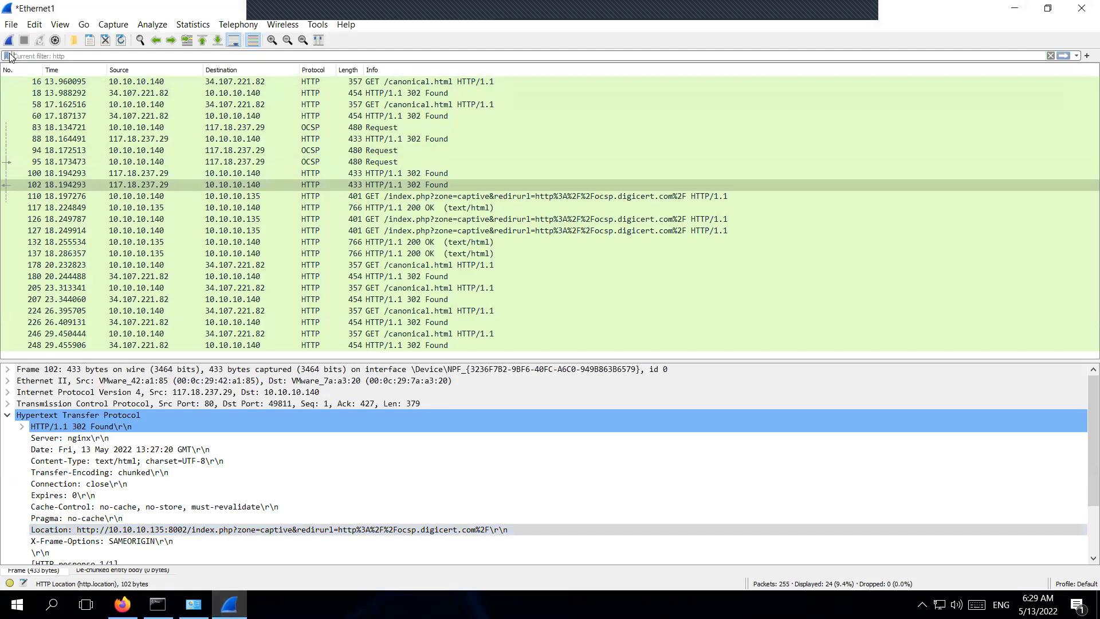
{"action": "key", "text": "Return"}
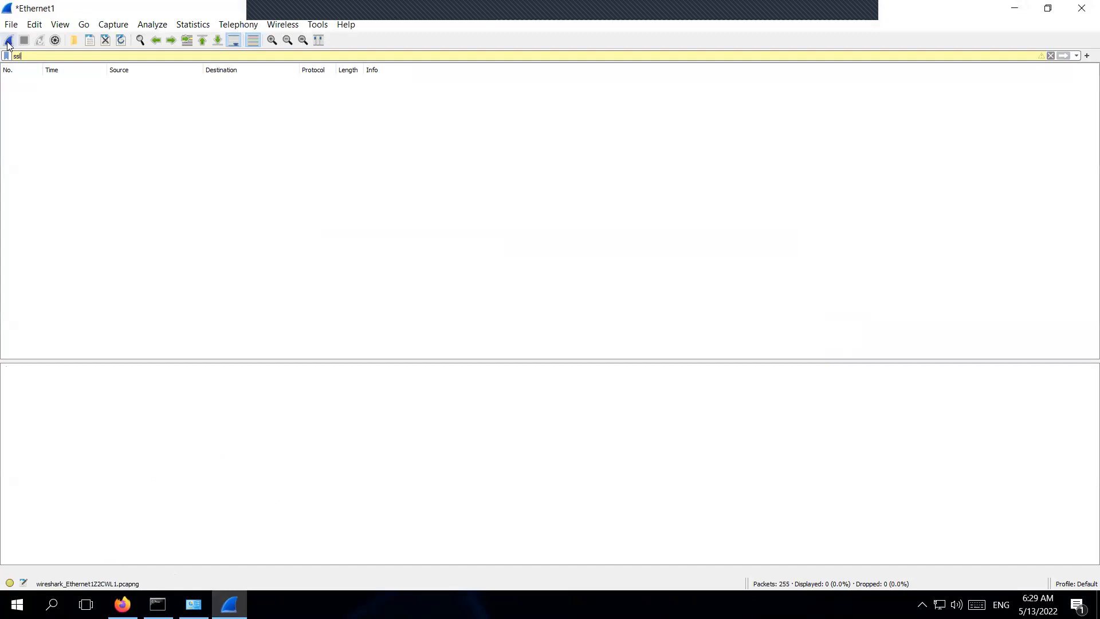
{"action": "key", "text": "BackSpace"}
{"action": "key", "text": "BackSpace"}
{"action": "key", "text": "BackSpace"}
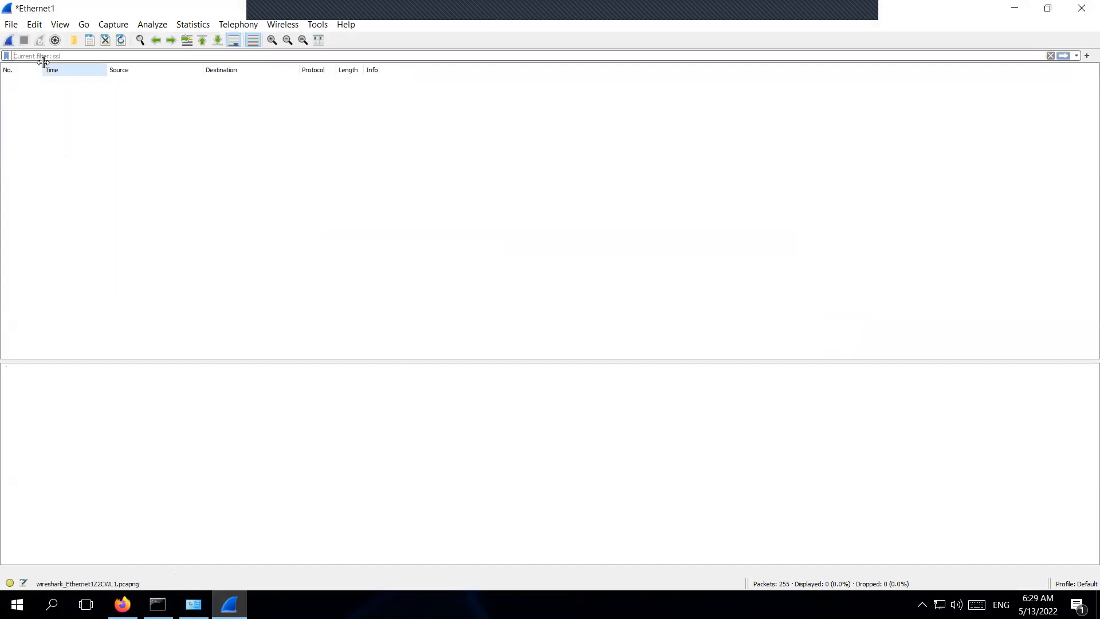
{"action": "type", "text": "tls"}
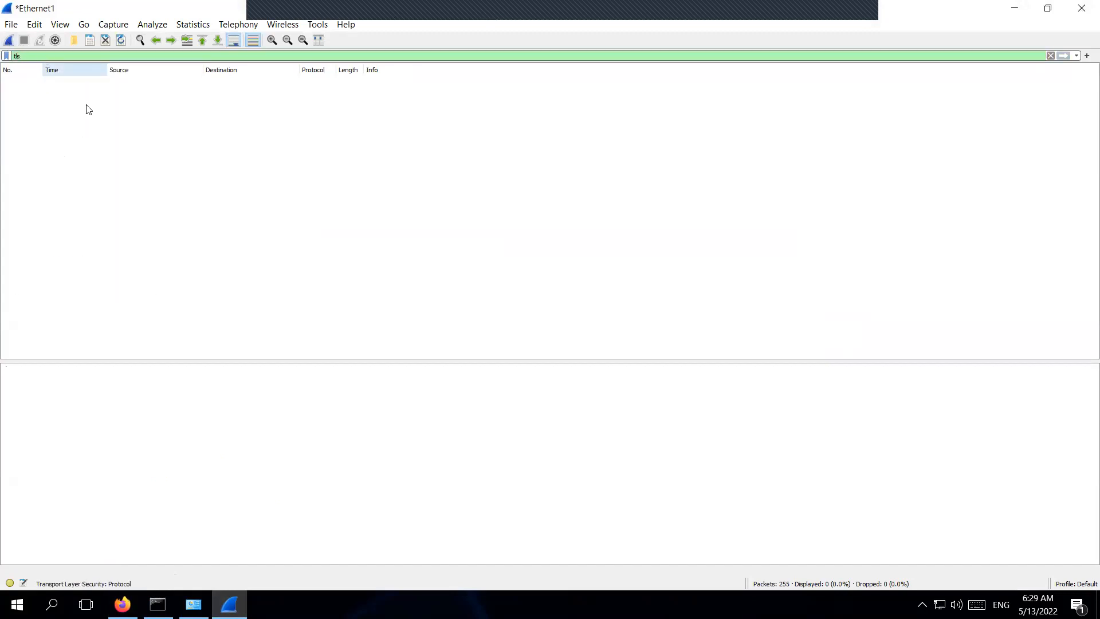
{"action": "key", "text": "BackSpace"}
{"action": "key", "text": "BackSpace"}
{"action": "key", "text": "BackSpace"}
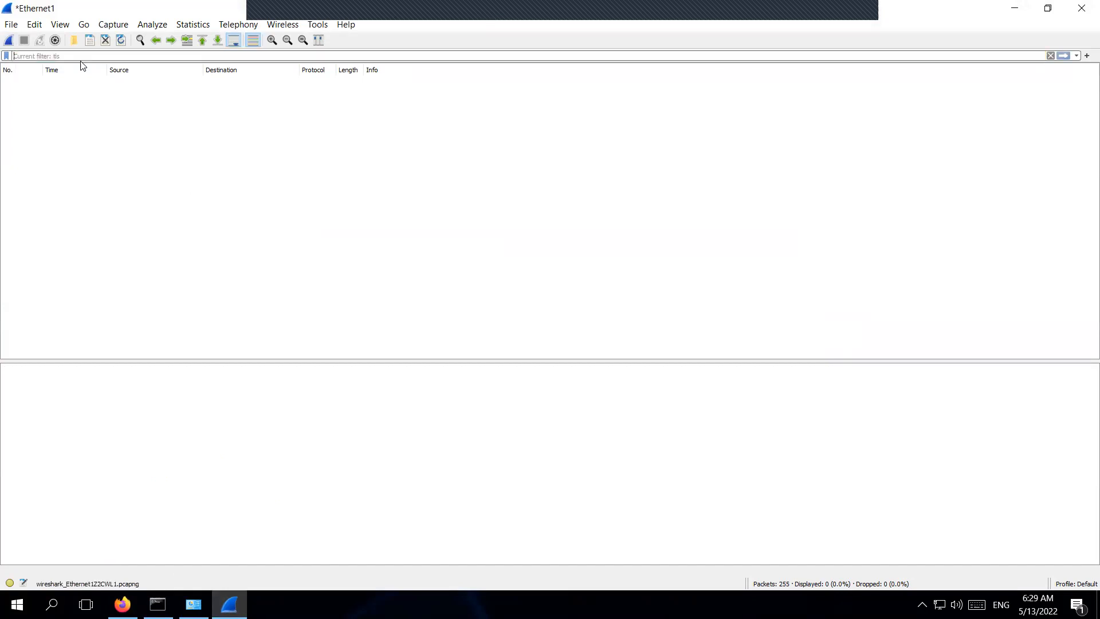
{"action": "key", "text": "Return"}
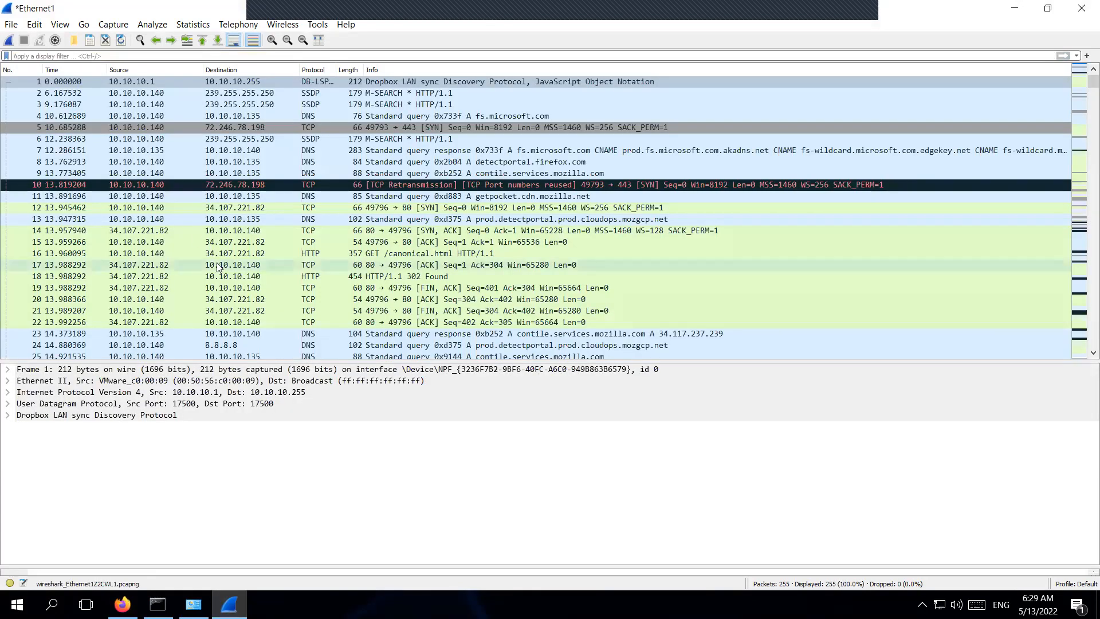
Scroll through the full 255-packet list, then bring Firefox to the front.
{"action": "scroll", "coordinate": [217, 267], "scroll_direction": "down", "scroll_amount": 3}
{"action": "scroll", "coordinate": [217, 264], "scroll_direction": "down", "scroll_amount": 20}
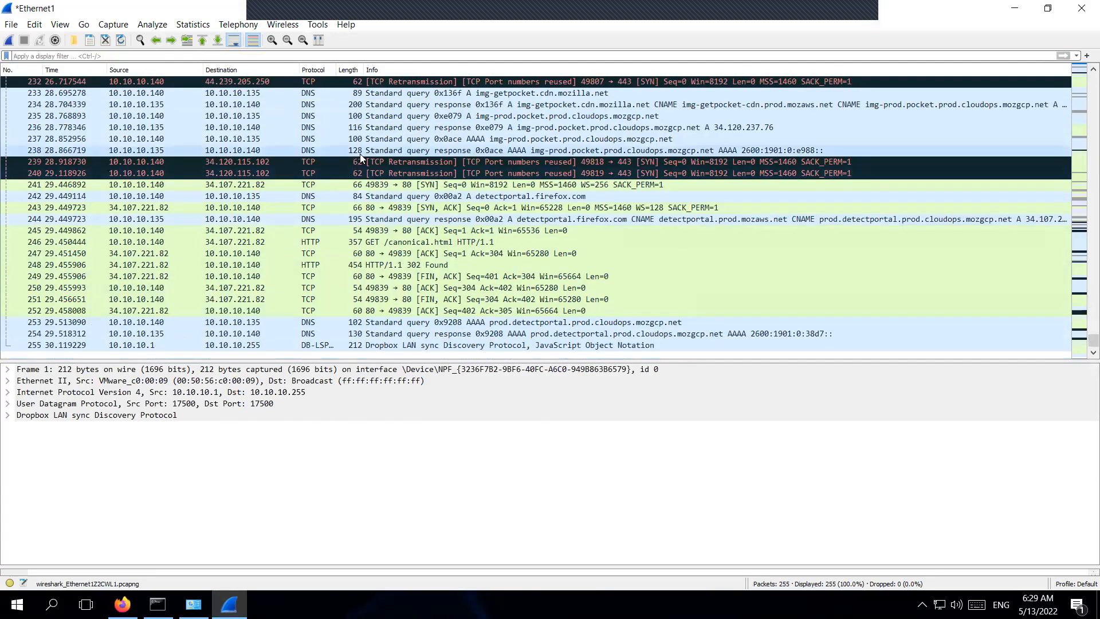
{"action": "scroll", "coordinate": [373, 191], "scroll_direction": "up", "scroll_amount": 1}
{"action": "scroll", "coordinate": [373, 191], "scroll_direction": "down", "scroll_amount": 1}
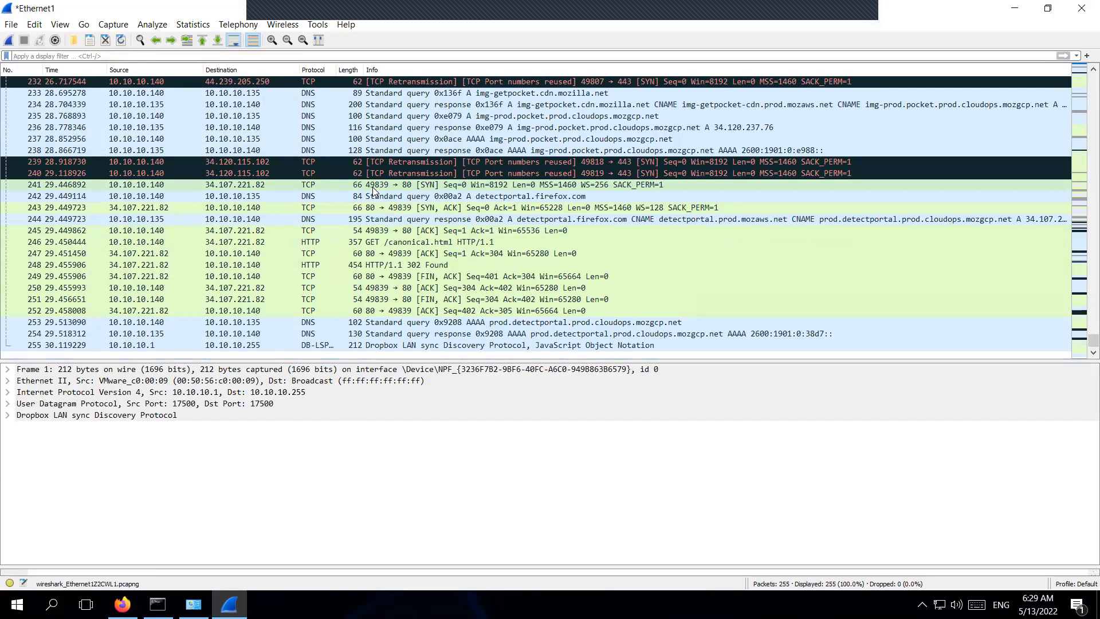
{"action": "left_click", "coordinate": [122, 605]}
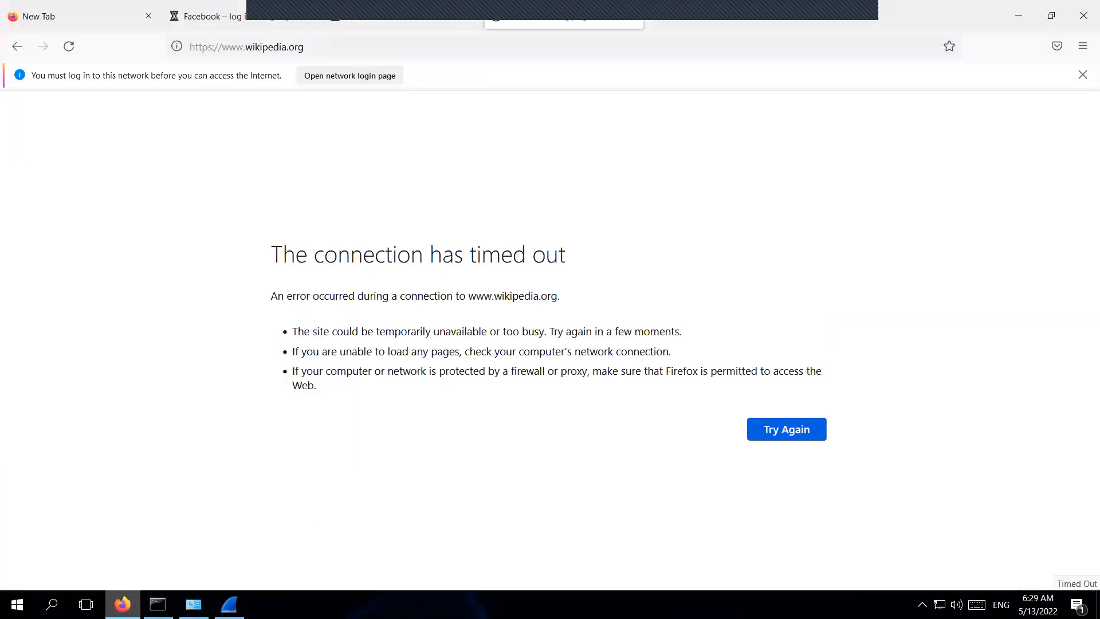
Check whether the Facebook and YouTube tabs have loaded.
{"action": "left_click", "coordinate": [276, 22]}
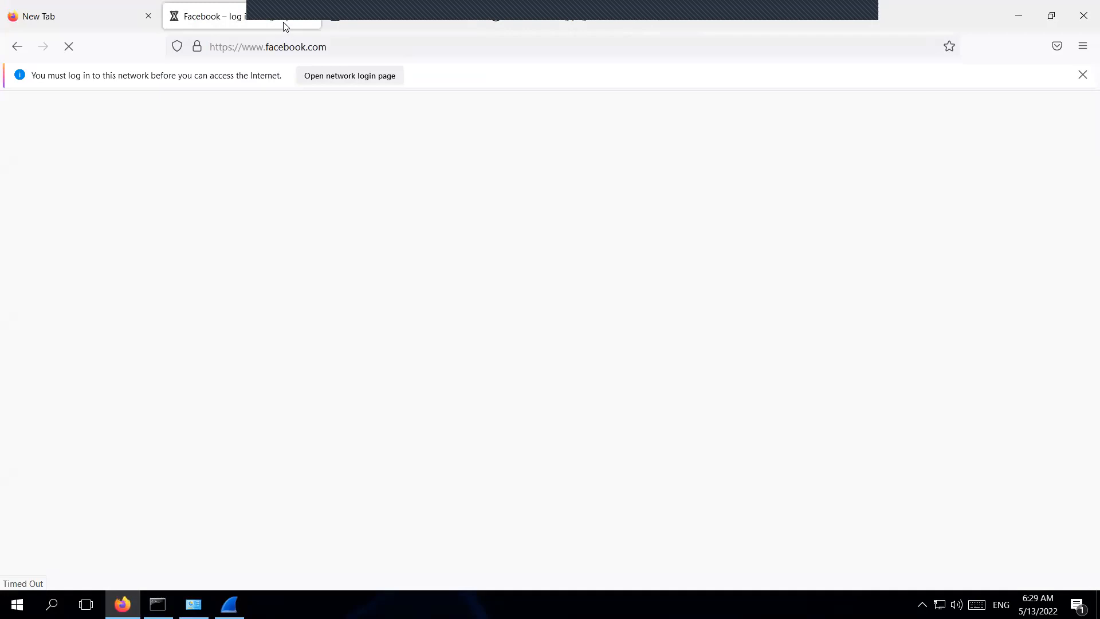
{"action": "left_click", "coordinate": [382, 23]}
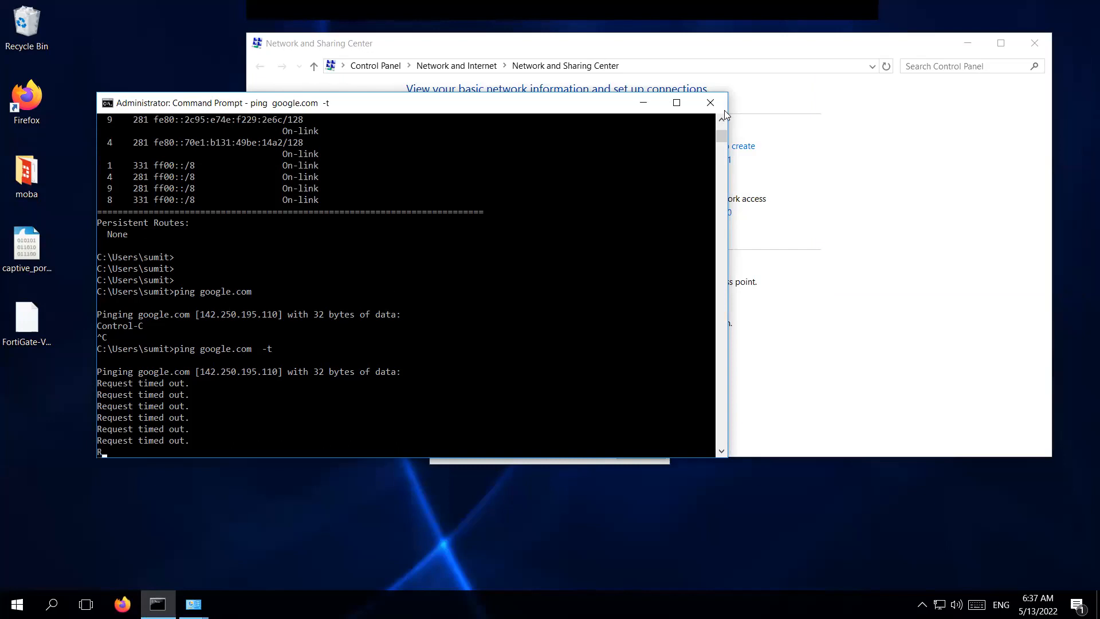
Stop the continuous google.com ping, which shows 9 sent, 0 received, 100% loss.
{"action": "scroll", "coordinate": [722, 120], "scroll_direction": "up", "scroll_amount": 5}
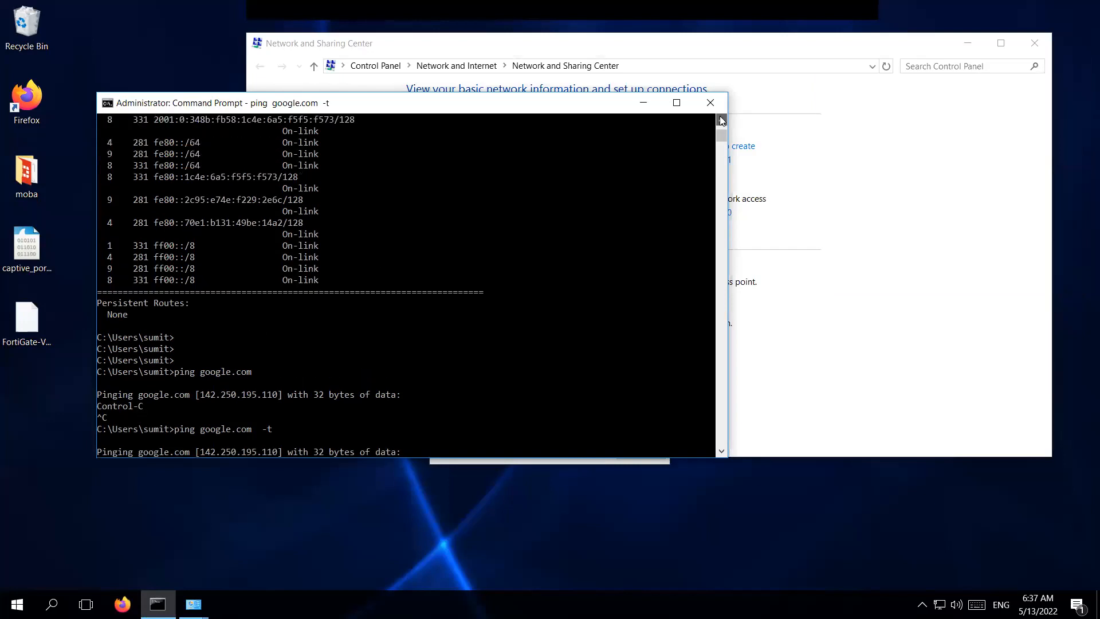
{"action": "scroll", "coordinate": [721, 119], "scroll_direction": "up", "scroll_amount": 4}
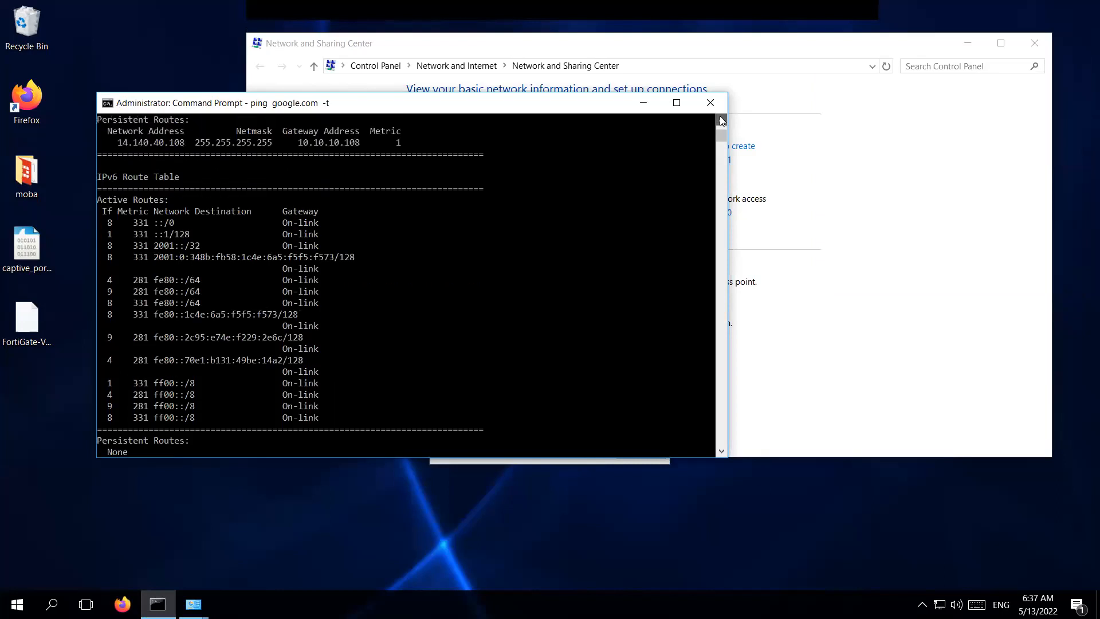
{"action": "scroll", "coordinate": [721, 119], "scroll_direction": "up", "scroll_amount": 4}
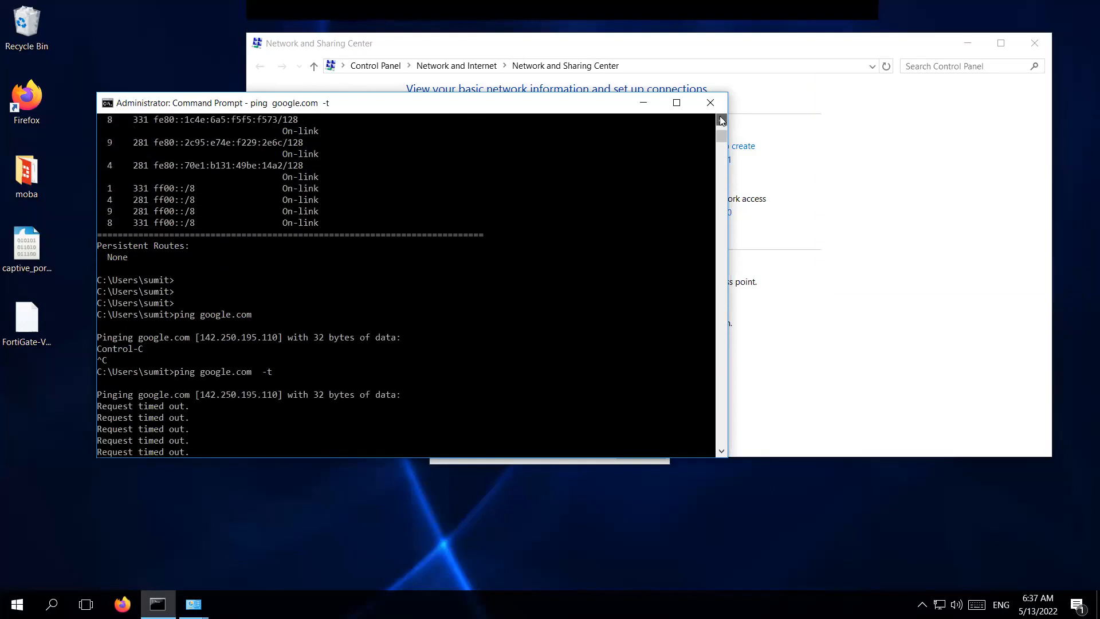
{"action": "left_click", "coordinate": [429, 360]}
{"action": "scroll", "coordinate": [430, 361], "scroll_direction": "down", "scroll_amount": 5}
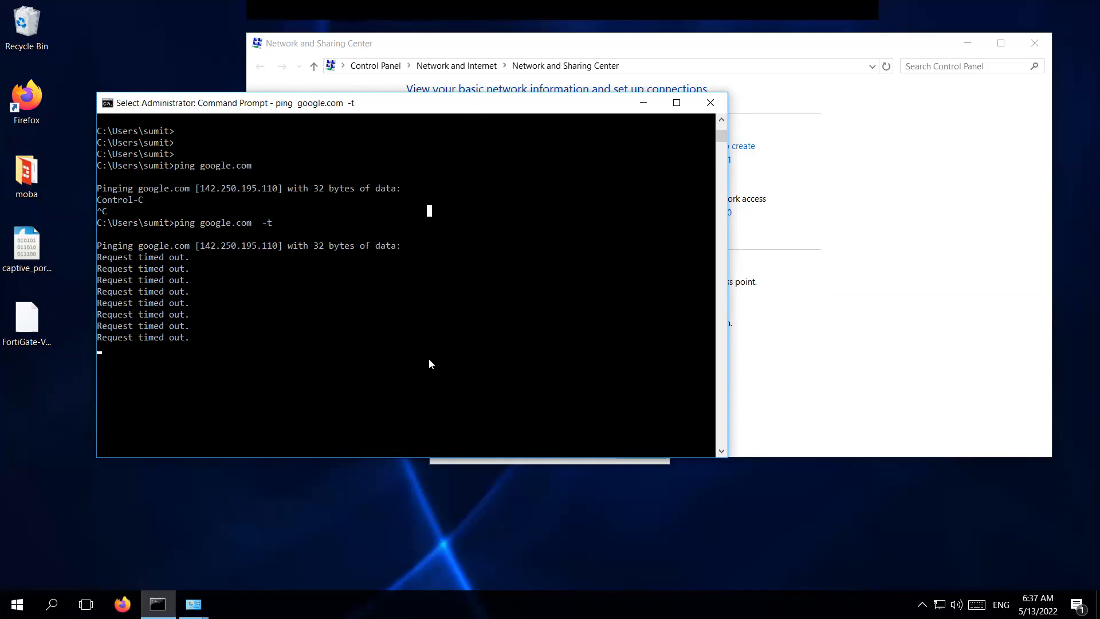
{"action": "scroll", "coordinate": [430, 362], "scroll_direction": "up", "scroll_amount": 2}
{"action": "key", "text": "Escape"}
{"action": "key", "text": "ctrl+c"}
Highlight the 0.0.0.0 default route via 10.10.10.135 in the route table, then clear it.
{"action": "scroll", "coordinate": [429, 359], "scroll_direction": "up", "scroll_amount": 15}
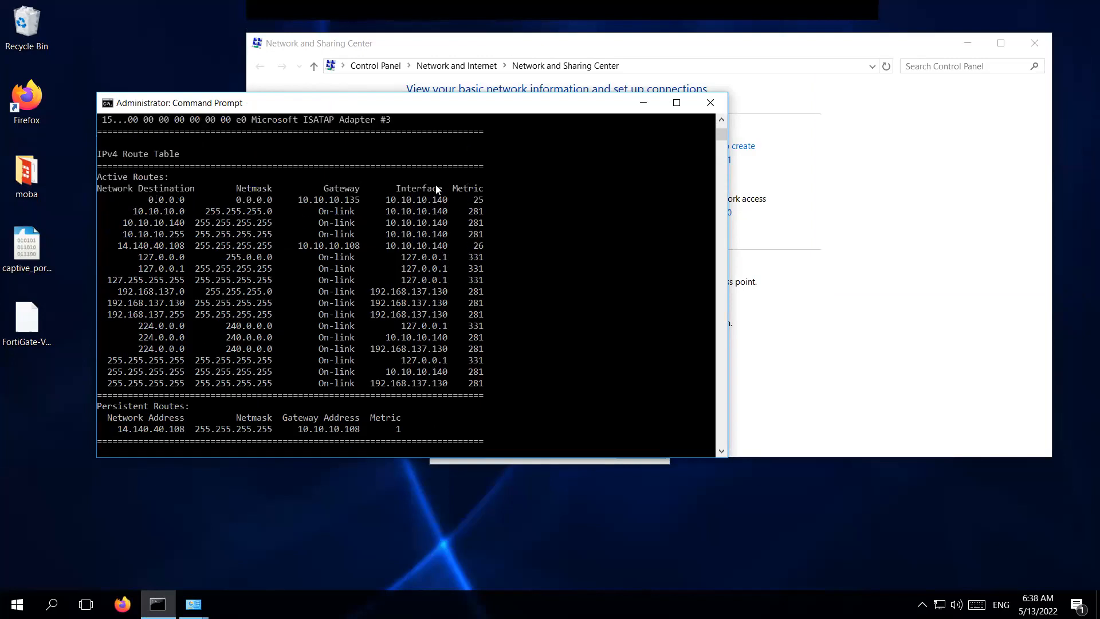
{"action": "left_click_drag", "start_coordinate": [146, 198], "coordinate": [503, 202]}
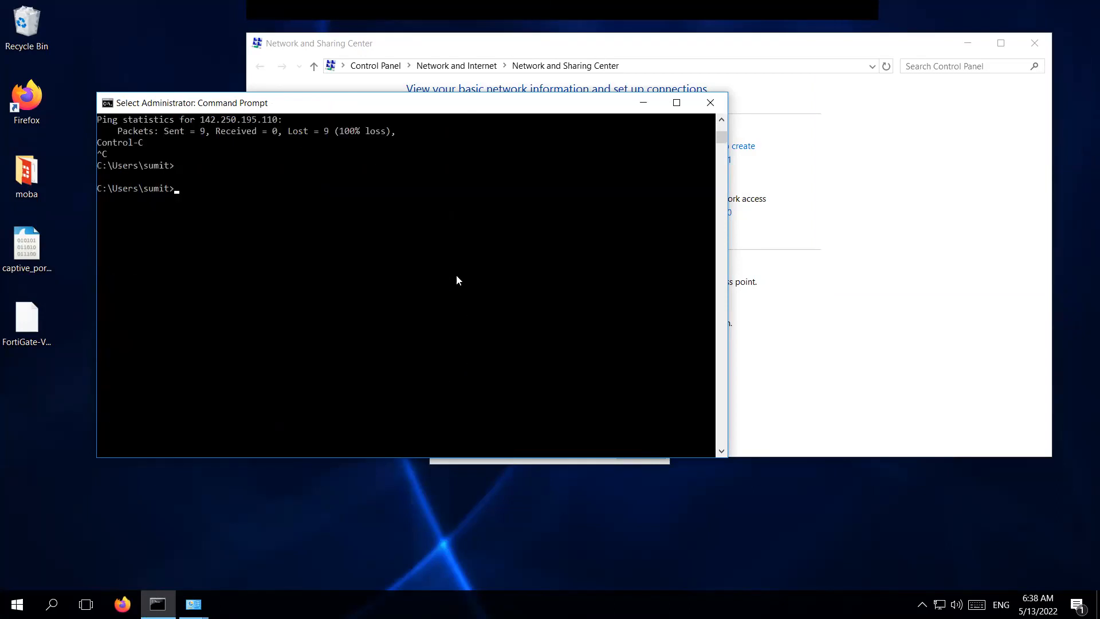
{"action": "key", "text": "Escape"}
Look up google.com via DNS server 10.10.10.135, resolving to 142.250.195.110.
{"action": "key", "text": "Return"}
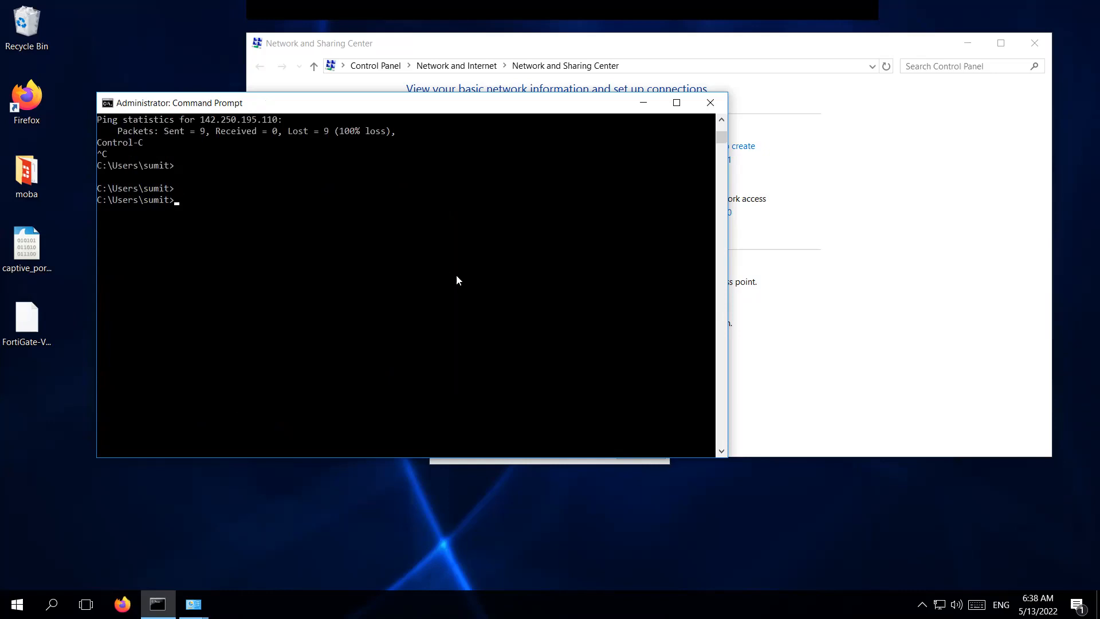
{"action": "type", "text": "nslookup google.com 10.10.10.1"}
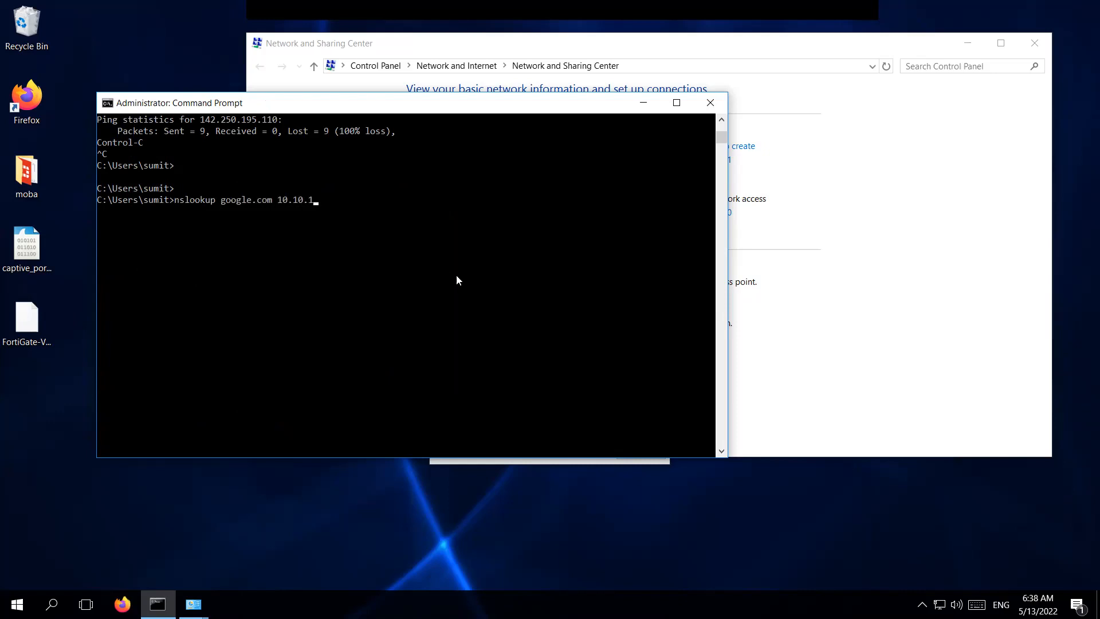
{"action": "type", "text": "35"}
{"action": "key", "text": "Return"}
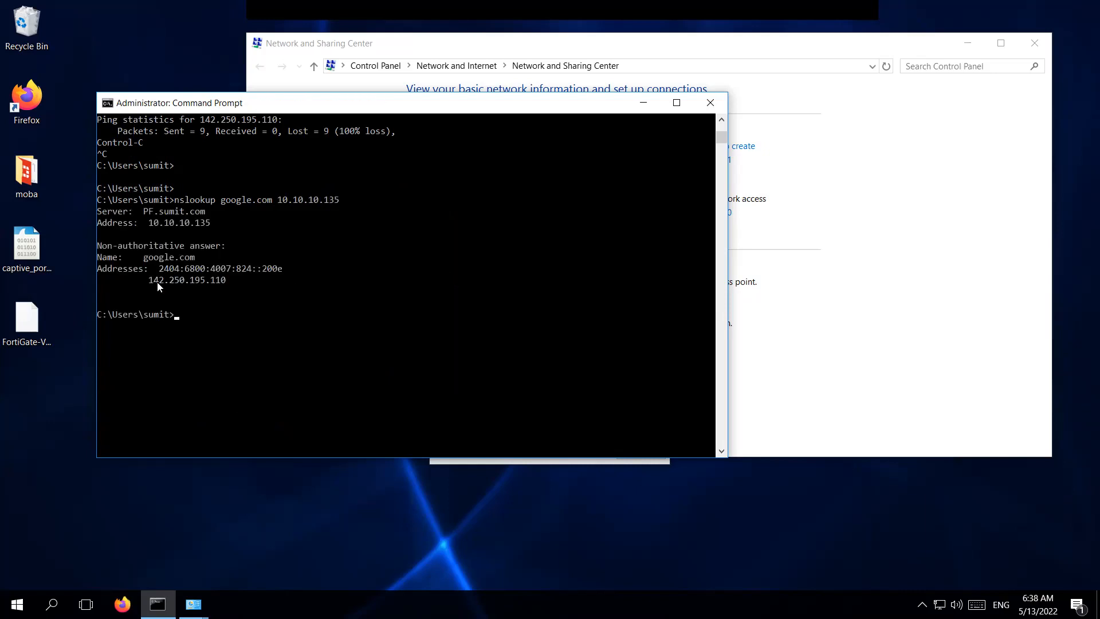
{"action": "left_click_drag", "start_coordinate": [149, 287], "coordinate": [231, 292]}
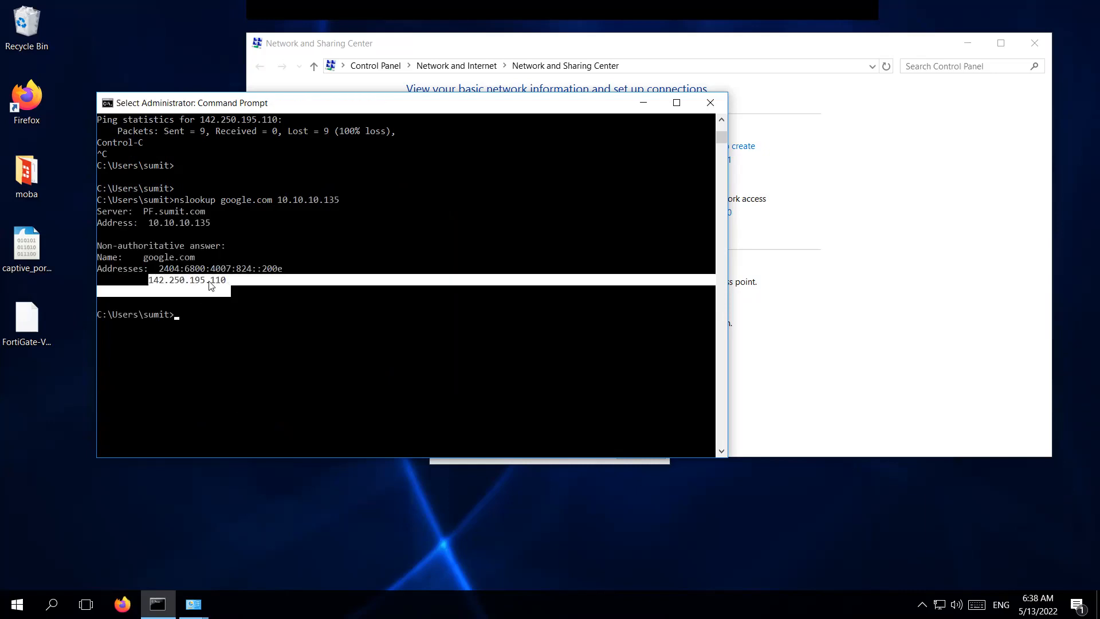
{"action": "left_click_drag", "start_coordinate": [149, 222], "coordinate": [209, 228]}
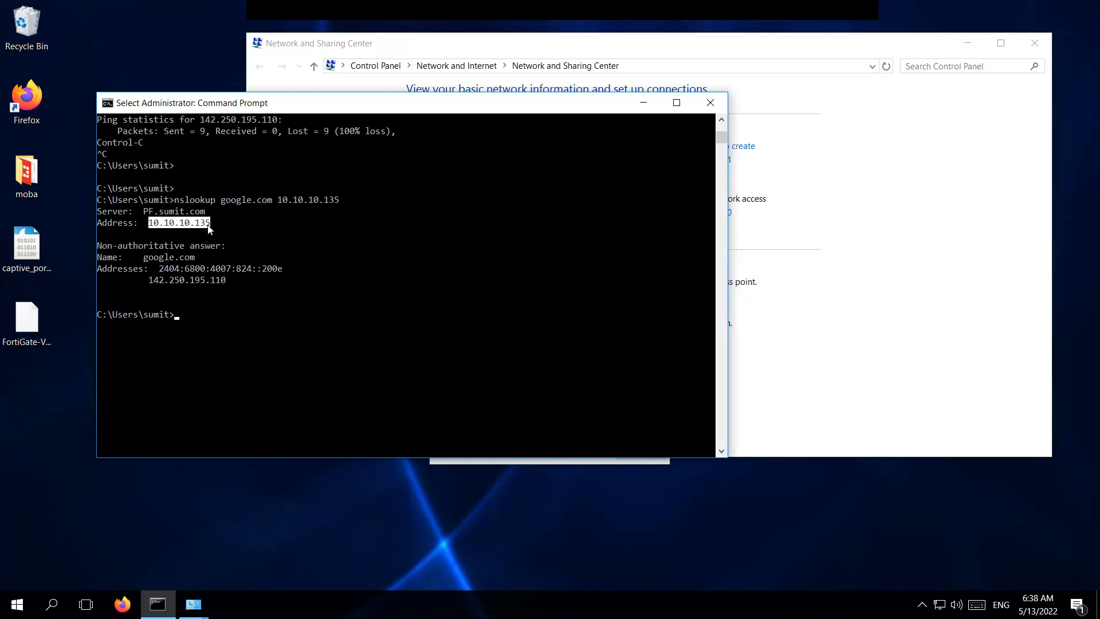
{"action": "right_click", "coordinate": [209, 228]}
Run nslookup for youtube.com and facebook.com against 10.10.10.135.
{"action": "key", "text": "Up"}
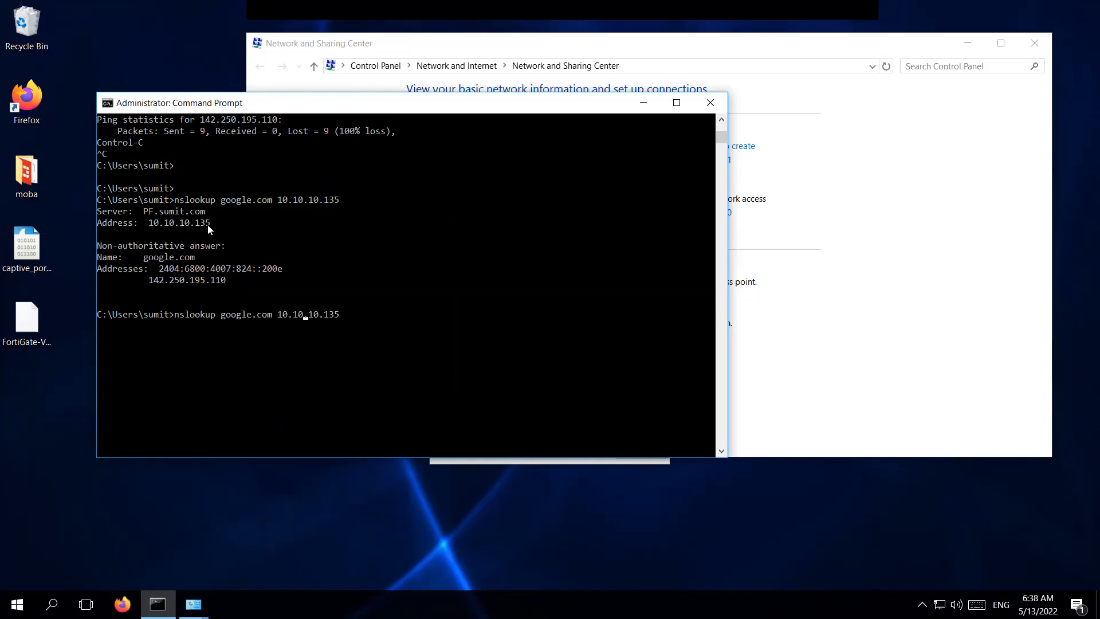
{"action": "key", "text": "Left"}
{"action": "key", "text": "BackSpace"}
{"action": "key", "text": "BackSpace"}
{"action": "key", "text": "BackSpace"}
{"action": "key", "text": "BackSpace"}
{"action": "key", "text": "BackSpace"}
{"action": "key", "text": "BackSpace"}
{"action": "type", "text": "youtube"}
{"action": "key", "text": "Return"}
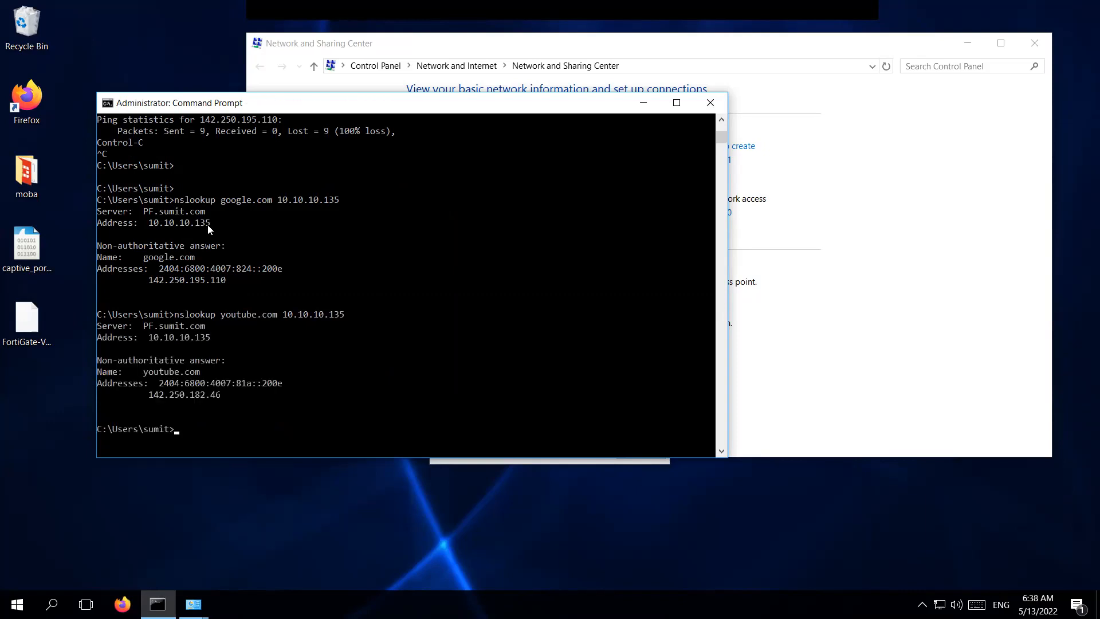
{"action": "key", "text": "Return"}
{"action": "key", "text": "Return"}
{"action": "key", "text": "Up"}
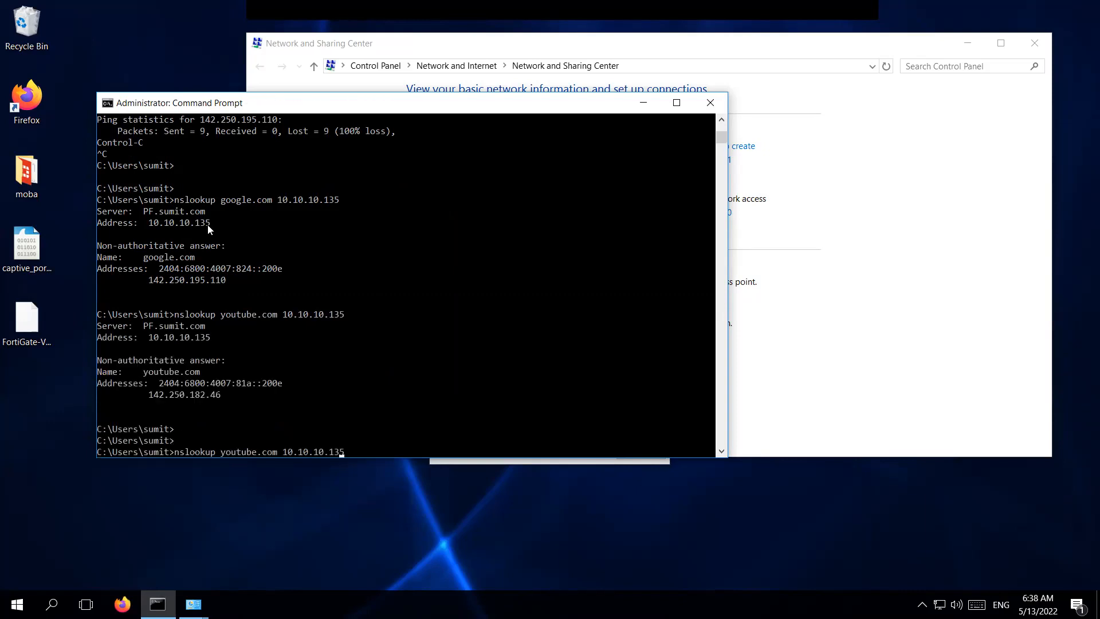
{"action": "key", "text": "Left"}
{"action": "key", "text": "Left"}
{"action": "key", "text": "Left"}
{"action": "key", "text": "Left"}
{"action": "key", "text": "BackSpace"}
{"action": "key", "text": "BackSpace"}
{"action": "key", "text": "BackSpace"}
{"action": "key", "text": "BackSpace"}
{"action": "key", "text": "BackSpace"}
{"action": "key", "text": "BackSpace"}
{"action": "key", "text": "BackSpace"}
{"action": "type", "text": "facebook"}
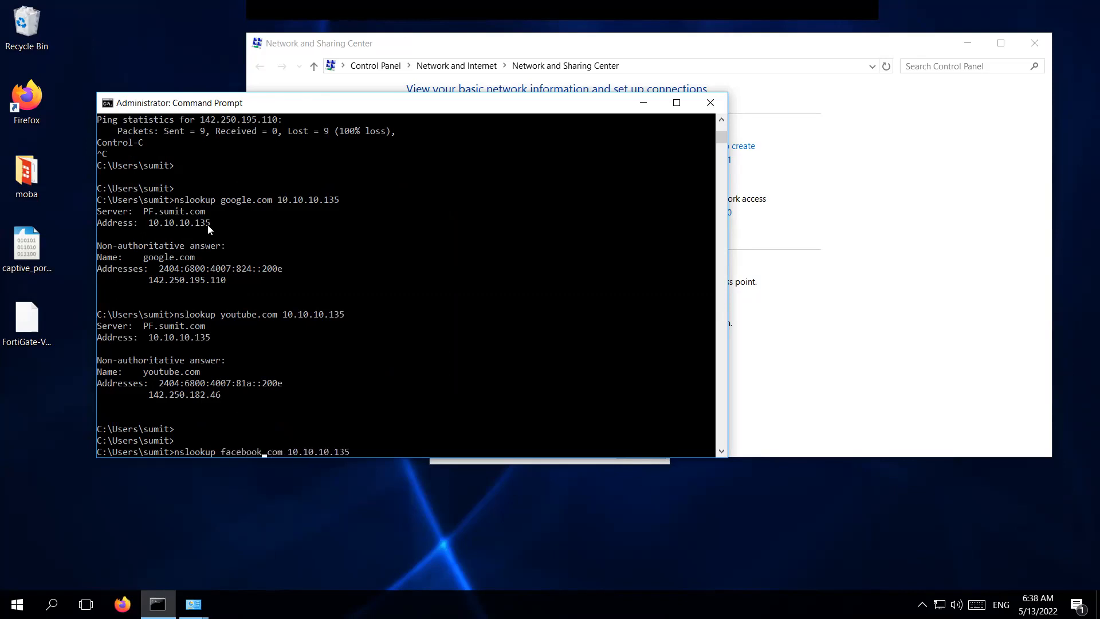
{"action": "key", "text": "Return"}
Continuously ping youtube.com, see it time out, and stop it.
{"action": "key", "text": "Up"}
{"action": "key", "text": "Up"}
{"action": "key", "text": "Up"}
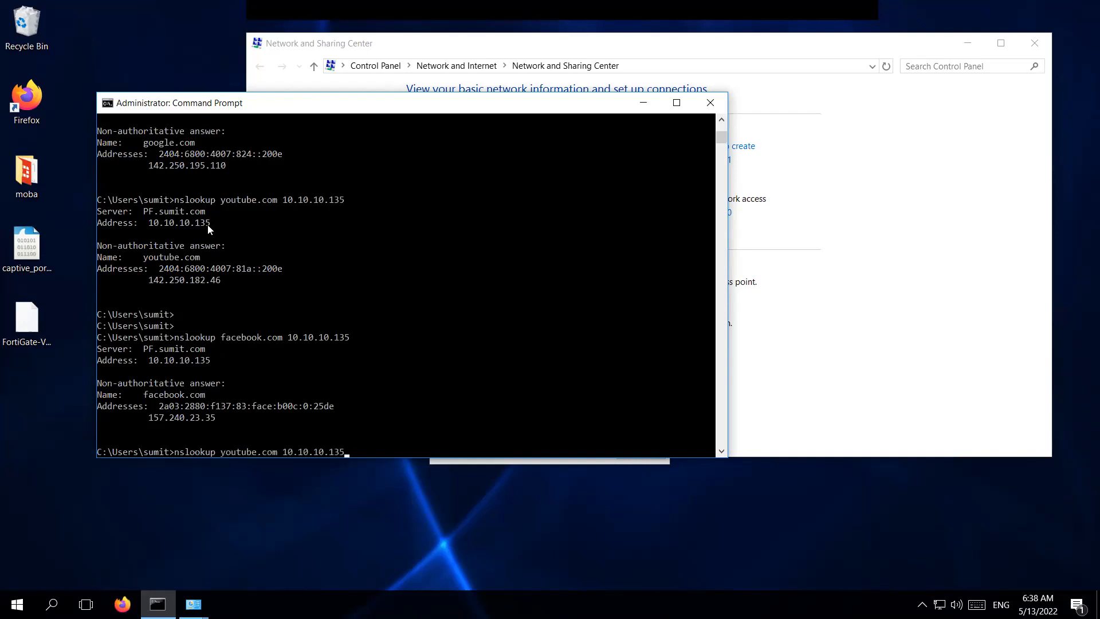
{"action": "key", "text": "Up"}
{"action": "key", "text": "Left"}
{"action": "key", "text": "Left"}
{"action": "key", "text": "Left"}
{"action": "key", "text": "Left"}
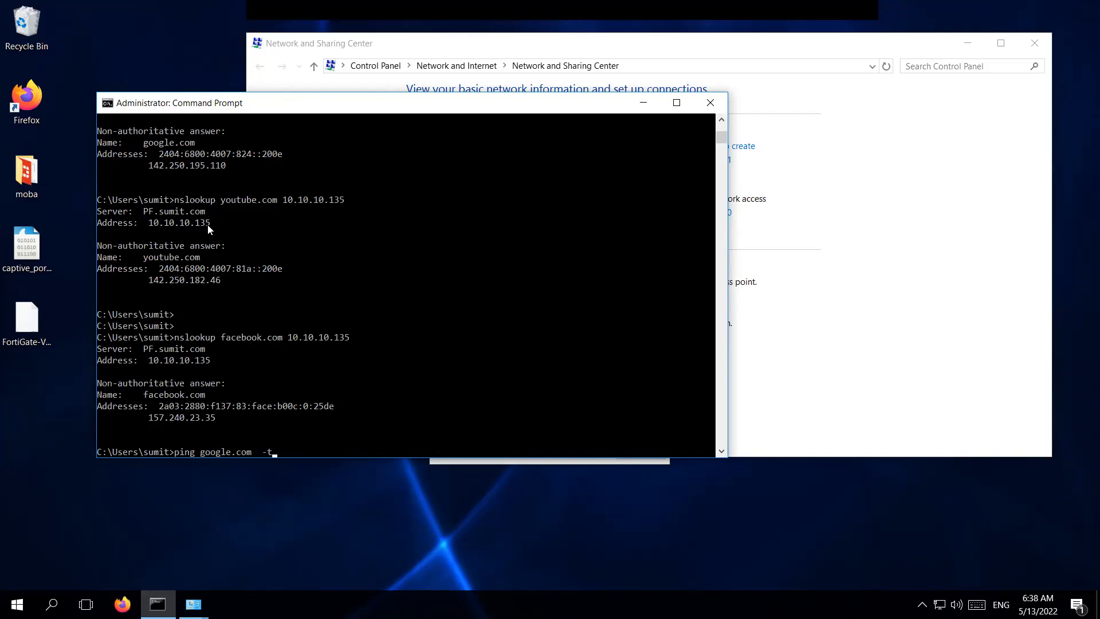
{"action": "key", "text": "Left"}
{"action": "key", "text": "Left"}
{"action": "key", "text": "Left"}
{"action": "key", "text": "Left"}
{"action": "key", "text": "Left"}
{"action": "key", "text": "BackSpace"}
{"action": "key", "text": "BackSpace"}
{"action": "key", "text": "BackSpace"}
{"action": "key", "text": "BackSpace"}
{"action": "key", "text": "BackSpace"}
{"action": "key", "text": "BackSpace"}
{"action": "type", "text": "youtube"}
{"action": "key", "text": "Return"}
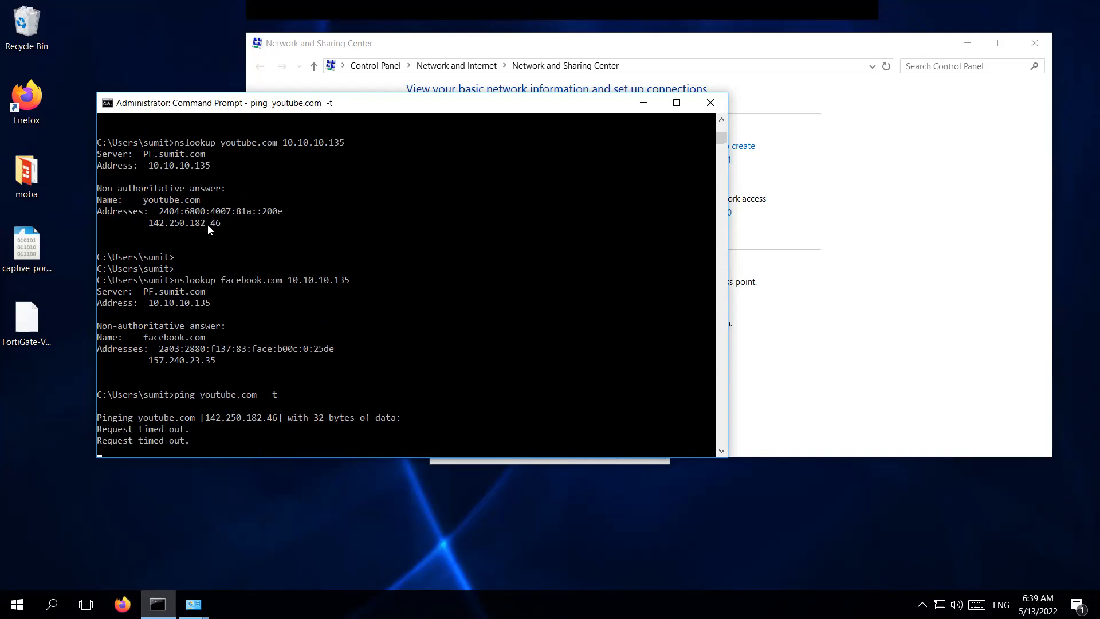
{"action": "key", "text": "ctrl+c"}
Ping facebook.com, confirm 100% loss from timeouts, then stop the ping.
{"action": "key", "text": "Return"}
{"action": "key", "text": "Up"}
{"action": "key", "text": "Up"}
{"action": "key", "text": "Down"}
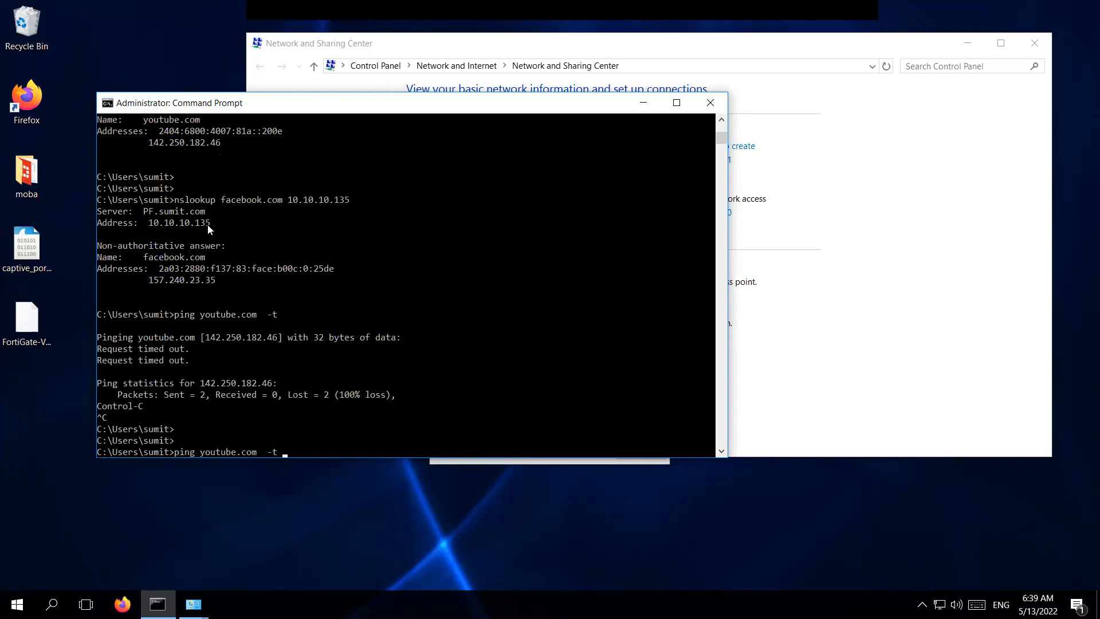
{"action": "key", "text": "Up"}
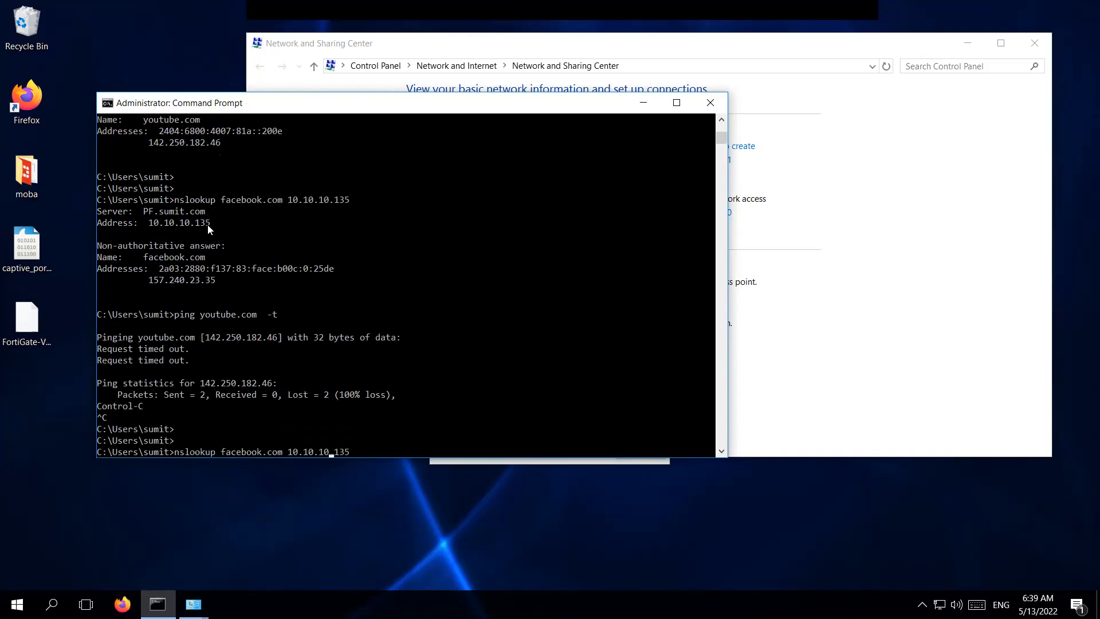
{"action": "key", "text": "Left"}
{"action": "key", "text": "Left"}
{"action": "key", "text": "Left"}
{"action": "key", "text": "Left"}
{"action": "key", "text": "BackSpace"}
{"action": "key", "text": "BackSpace"}
{"action": "key", "text": "BackSpace"}
{"action": "key", "text": "BackSpace"}
{"action": "key", "text": "BackSpace"}
{"action": "key", "text": "BackSpace"}
{"action": "key", "text": "BackSpace"}
{"action": "key", "text": "BackSpace"}
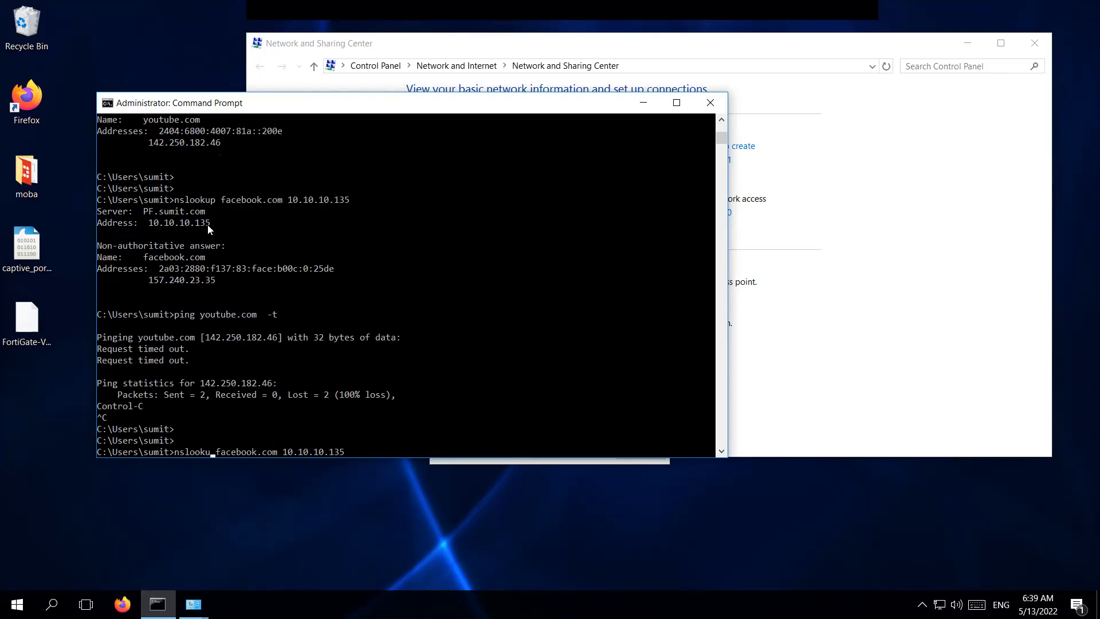
{"action": "type", "text": "ping"}
{"action": "key", "text": "Right"}
{"action": "key", "text": "End"}
{"action": "key", "text": "BackSpace"}
{"action": "key", "text": "BackSpace"}
{"action": "key", "text": "BackSpace"}
{"action": "key", "text": "BackSpace"}
{"action": "key", "text": "BackSpace"}
{"action": "key", "text": "BackSpace"}
{"action": "key", "text": "BackSpace"}
{"action": "key", "text": "BackSpace"}
{"action": "key", "text": "BackSpace"}
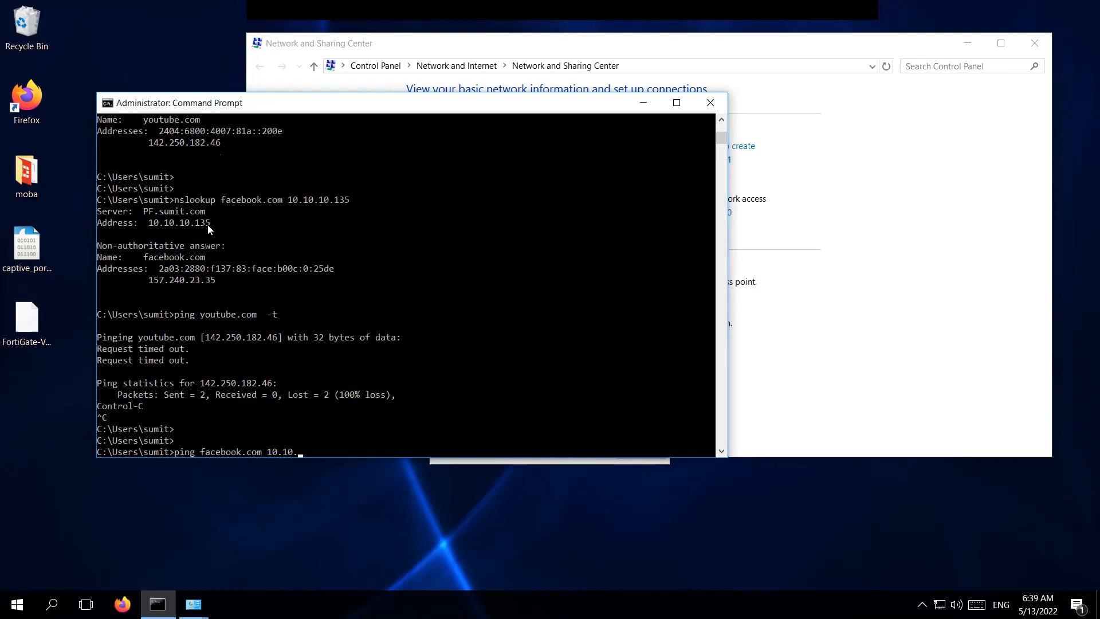
{"action": "key", "text": "BackSpace"}
{"action": "key", "text": "BackSpace"}
{"action": "key", "text": "BackSpace"}
{"action": "key", "text": "Return"}
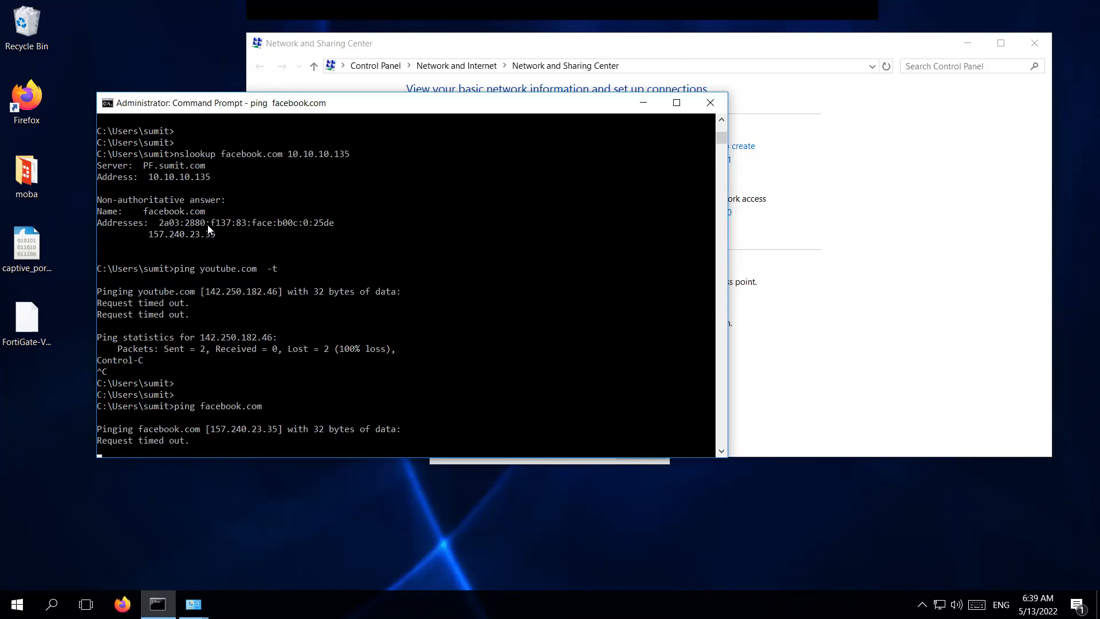
{"action": "key", "text": "ctrl+c"}
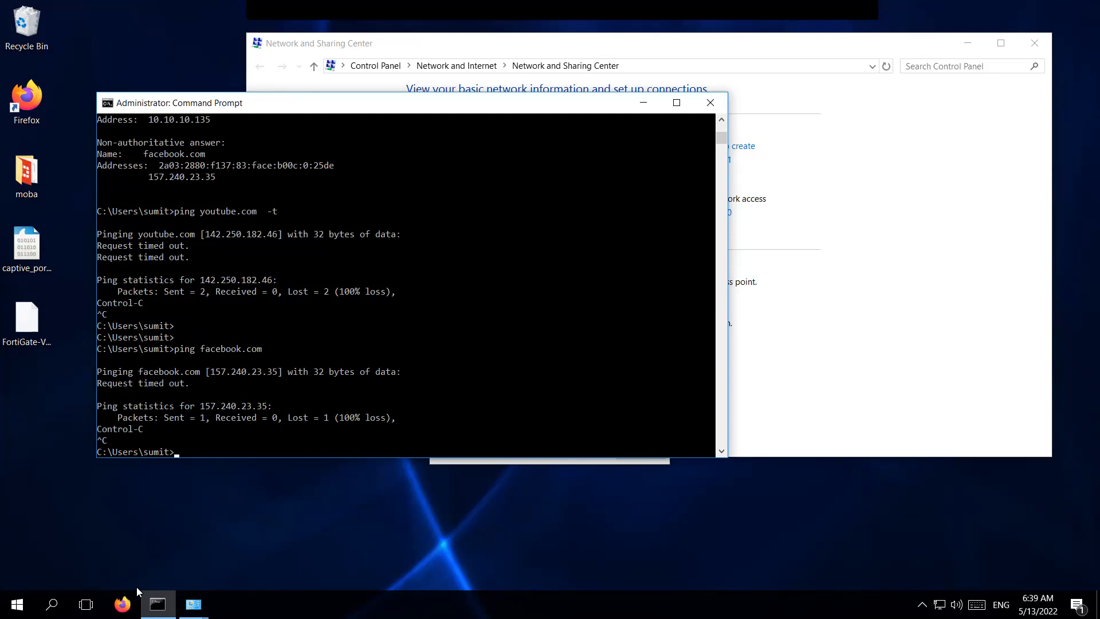
Launch Firefox, open the captive portal login page, and try YouTube in a new tab.
{"action": "left_click", "coordinate": [122, 604]}
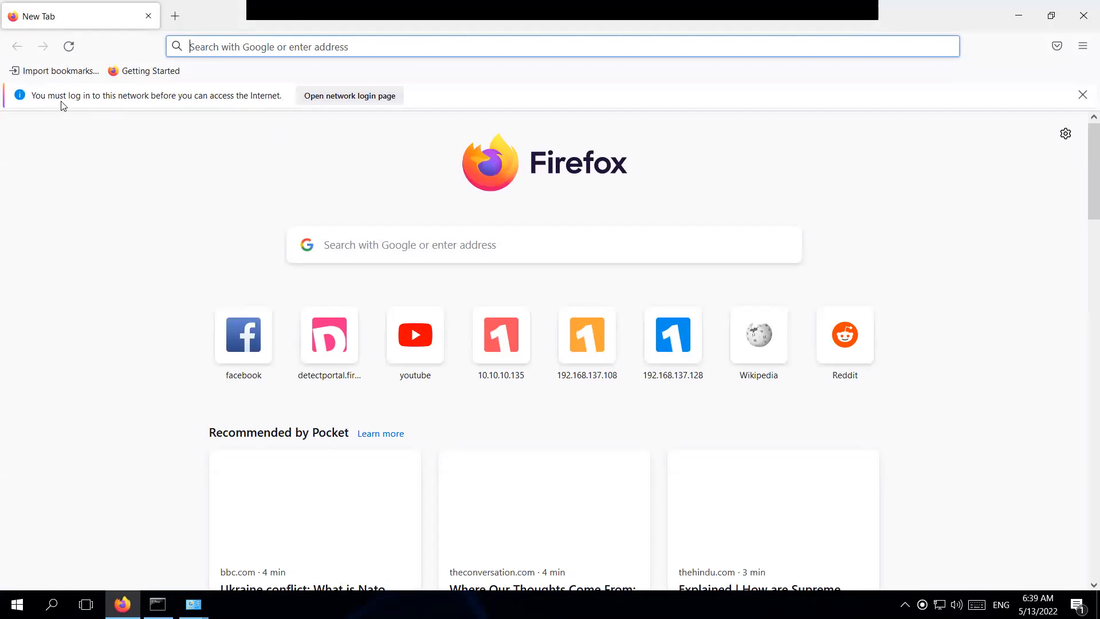
{"action": "left_click", "coordinate": [335, 101]}
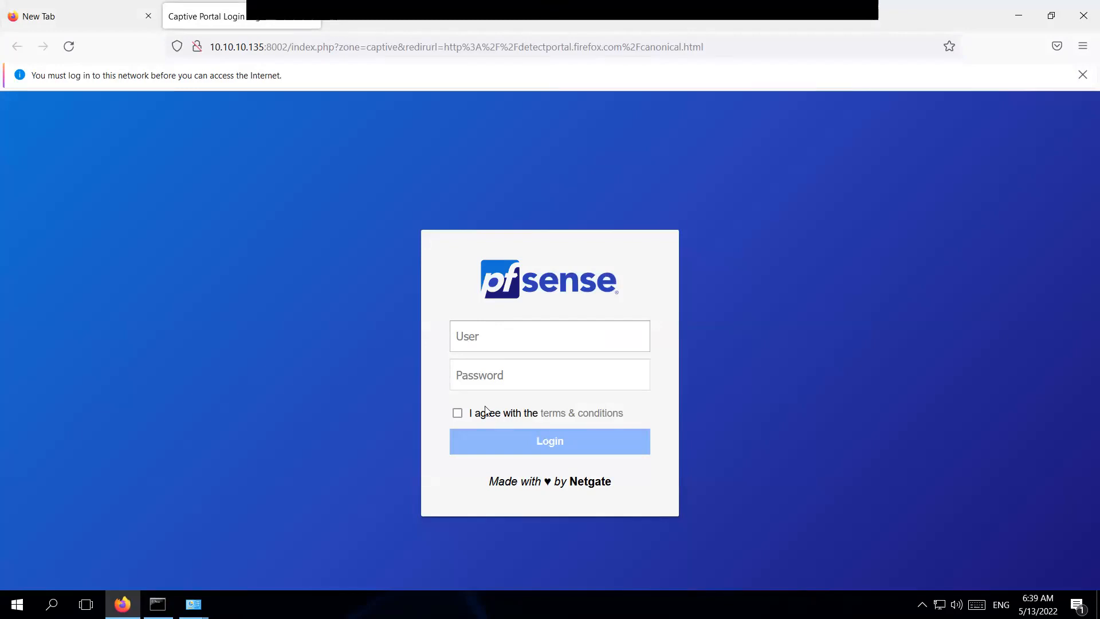
{"action": "left_click", "coordinate": [341, 23]}
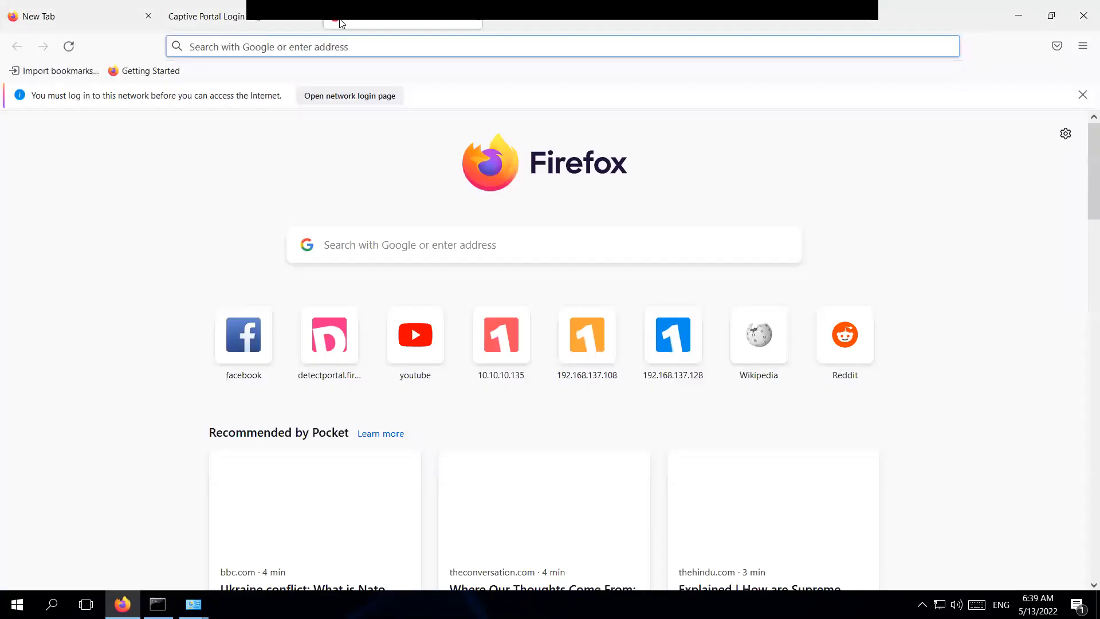
{"action": "left_click", "coordinate": [412, 350]}
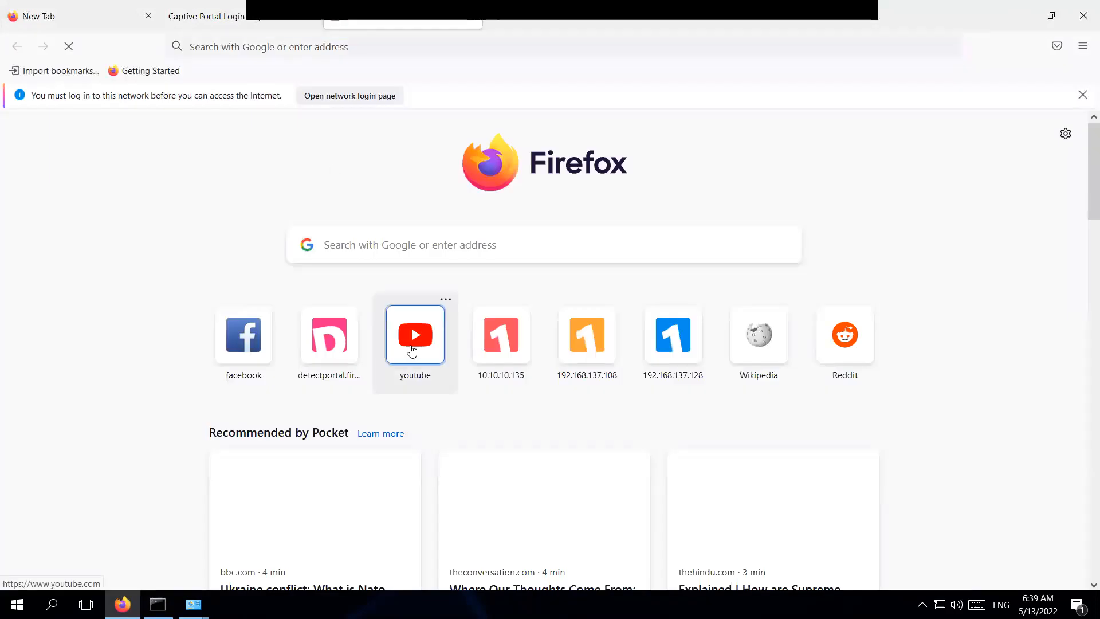
Try Wikipedia in another tab and confirm it times out before login.
{"action": "left_click", "coordinate": [500, 22]}
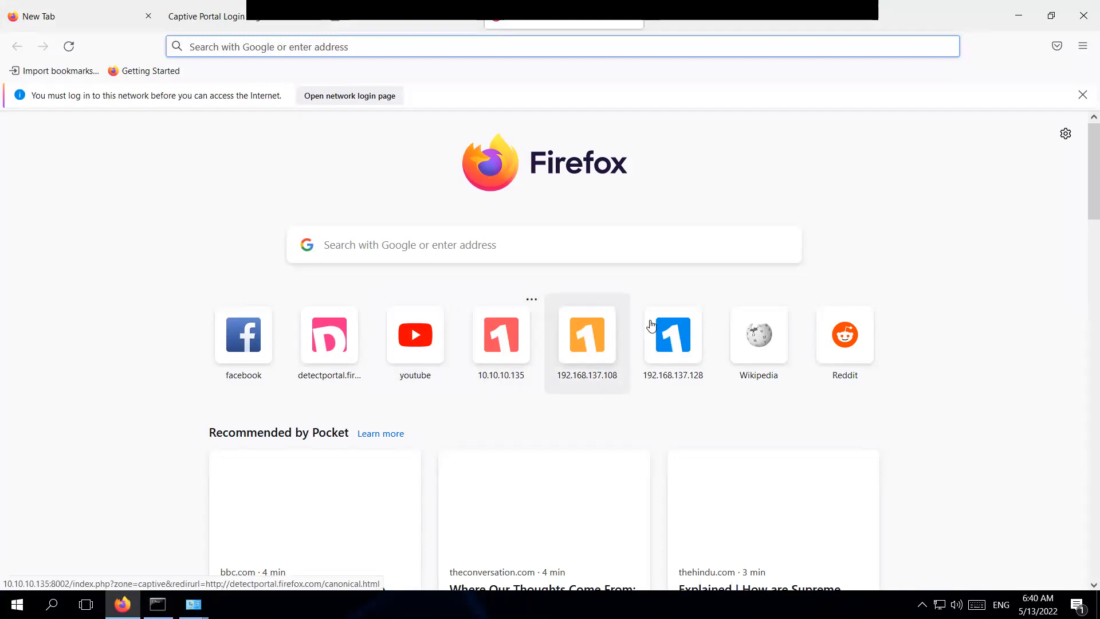
{"action": "left_click", "coordinate": [759, 338]}
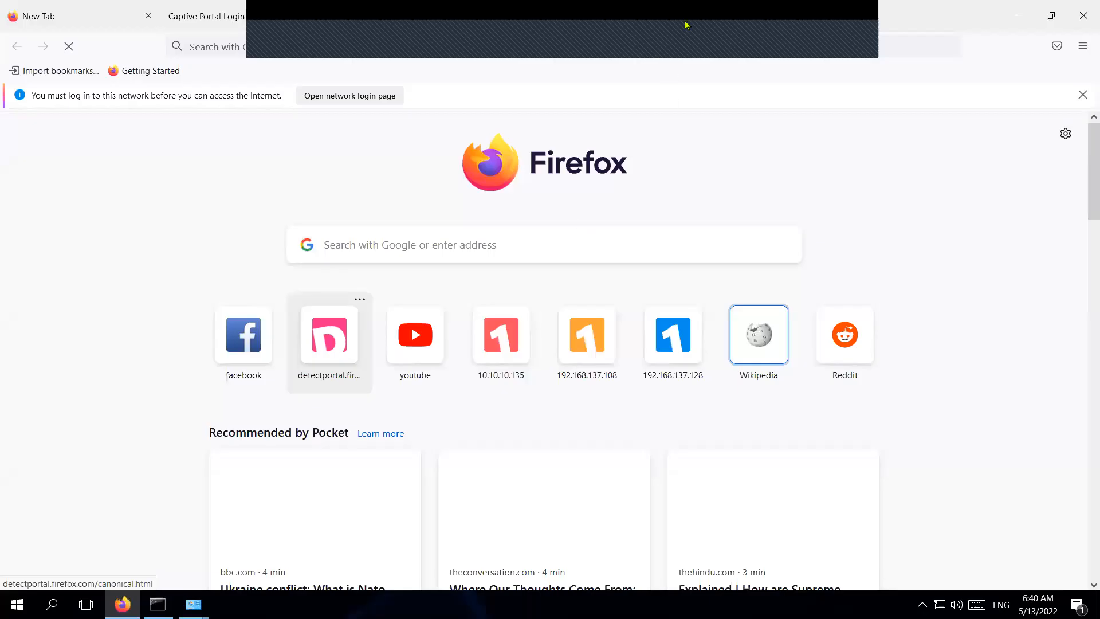
{"action": "left_click", "coordinate": [270, 19]}
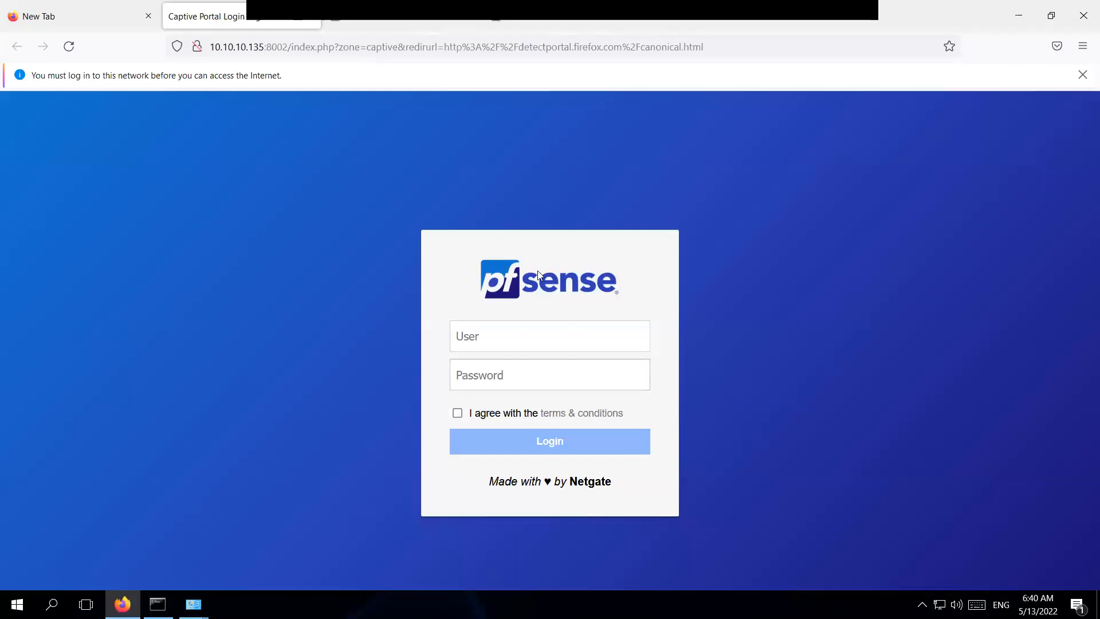
{"action": "left_click", "coordinate": [411, 20]}
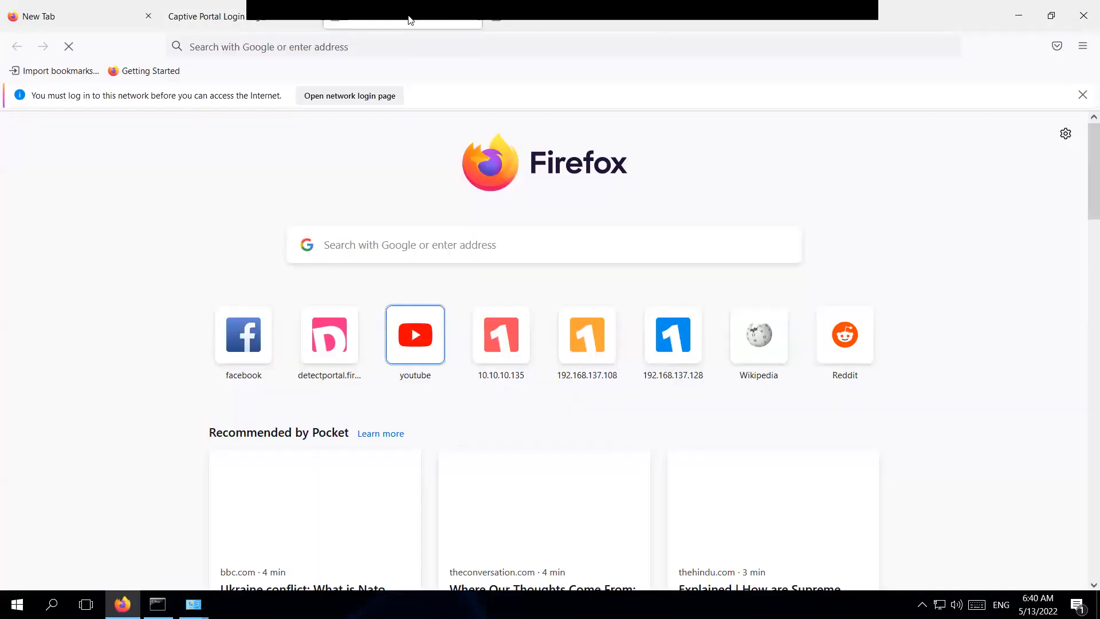
{"action": "left_click", "coordinate": [539, 26]}
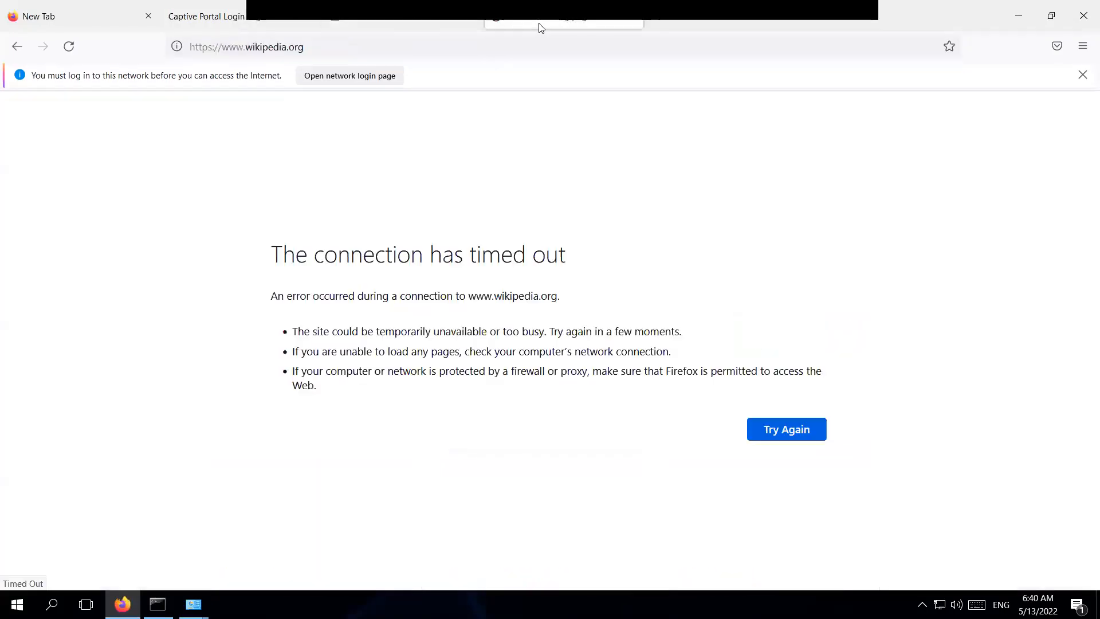
{"action": "left_click", "coordinate": [395, 21]}
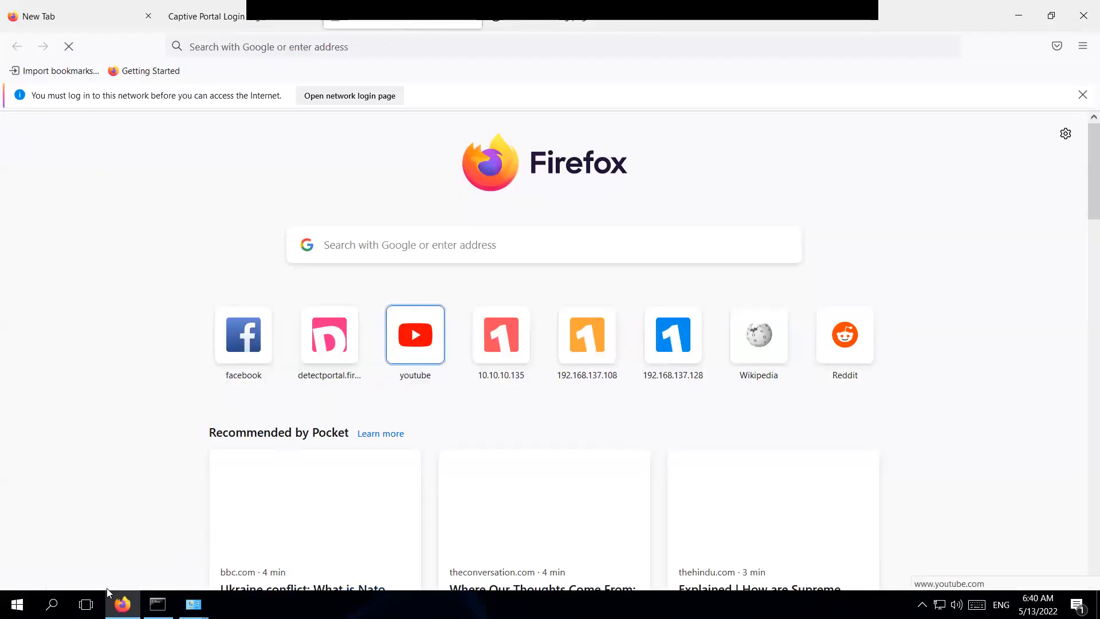
Launch Wireshark from Windows search, return Firefox to the Captive Portal Login tab, and bring Wireshark forward.
{"action": "left_click", "coordinate": [52, 605]}
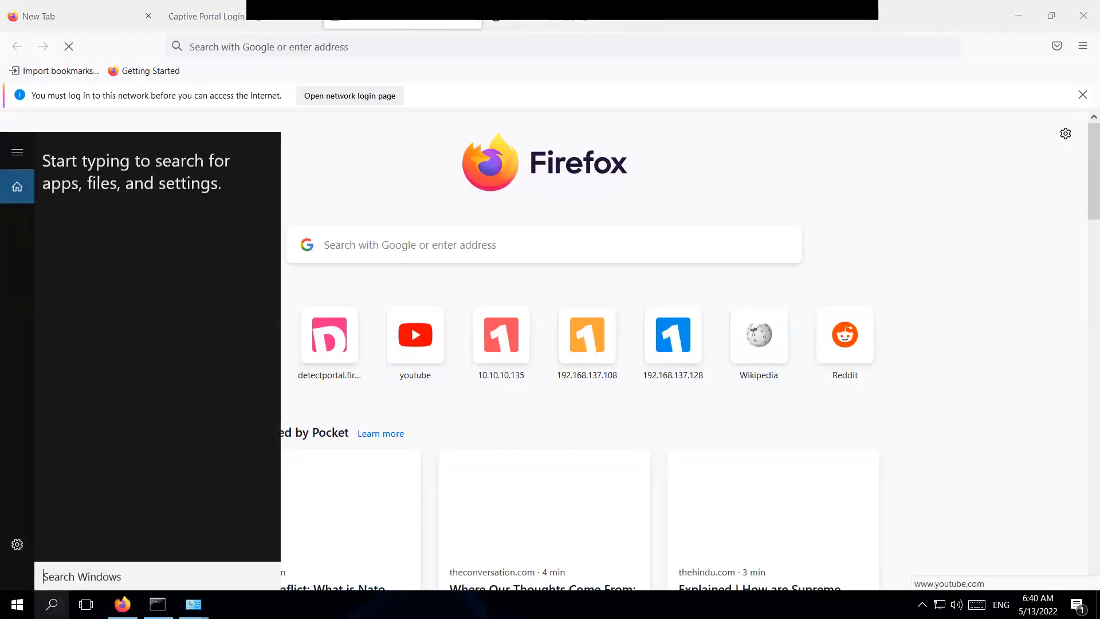
{"action": "type", "text": "wireshark"}
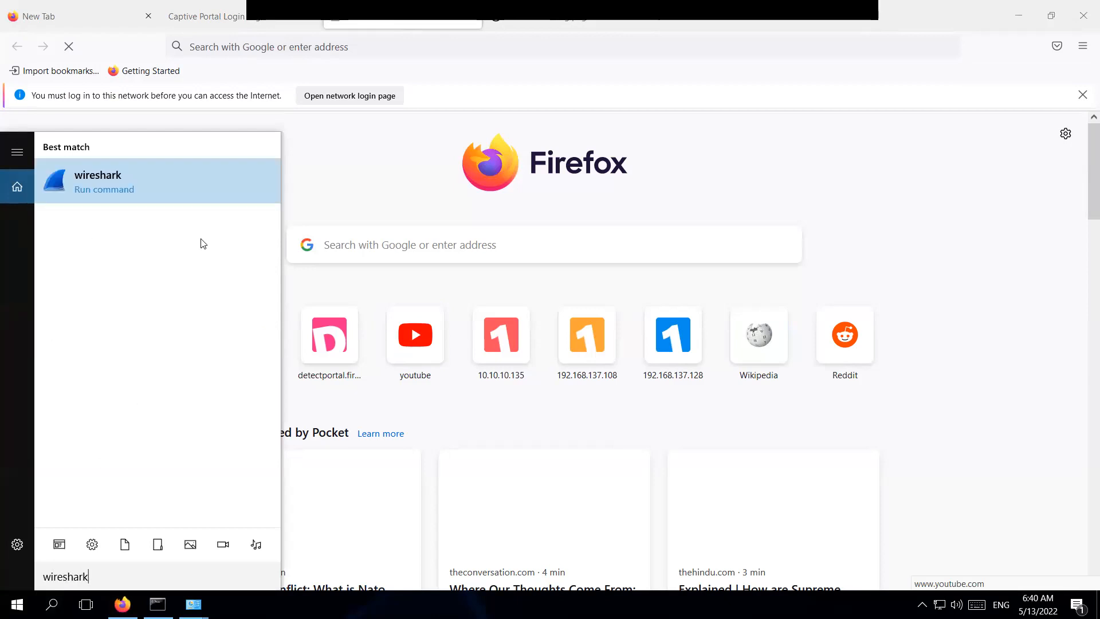
{"action": "left_click", "coordinate": [195, 187]}
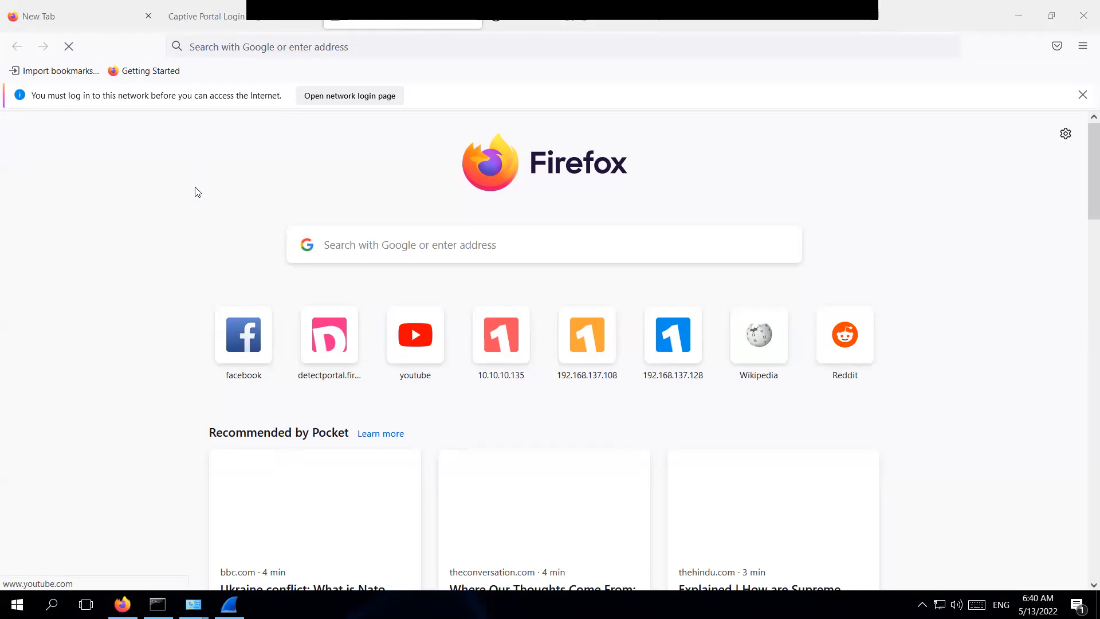
{"action": "left_click", "coordinate": [264, 15]}
{"action": "left_click", "coordinate": [408, 24]}
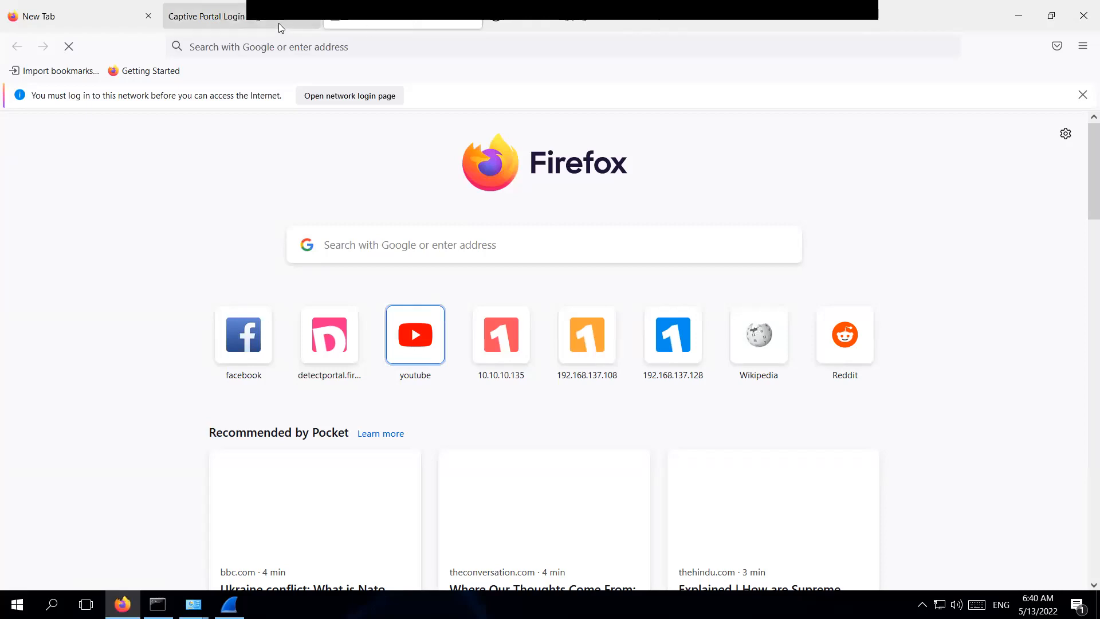
{"action": "left_click", "coordinate": [278, 23]}
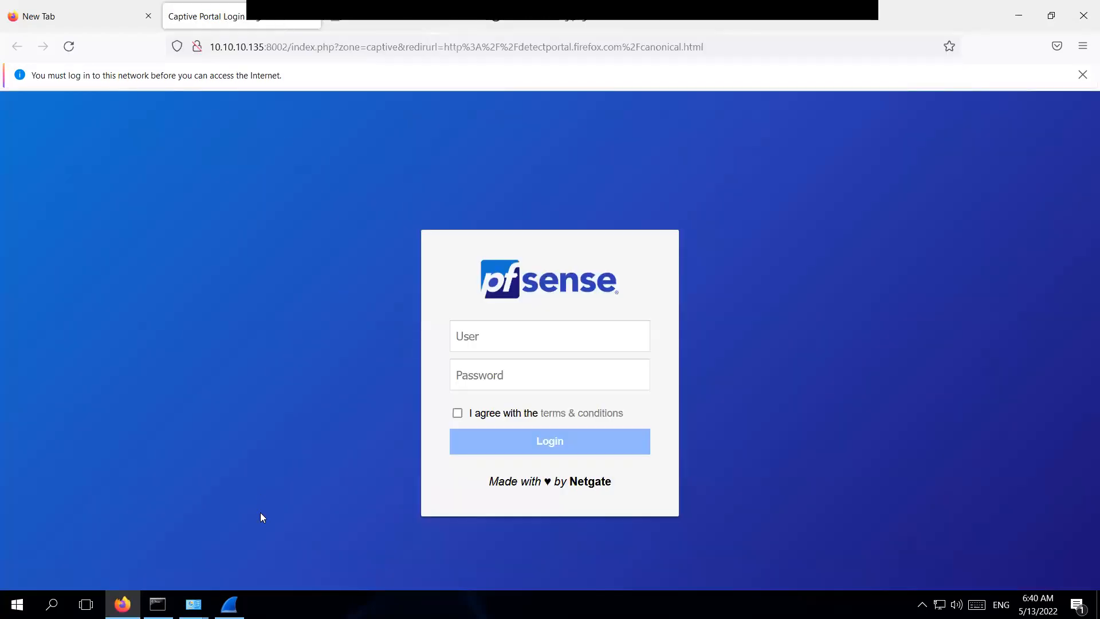
{"action": "left_click", "coordinate": [229, 605]}
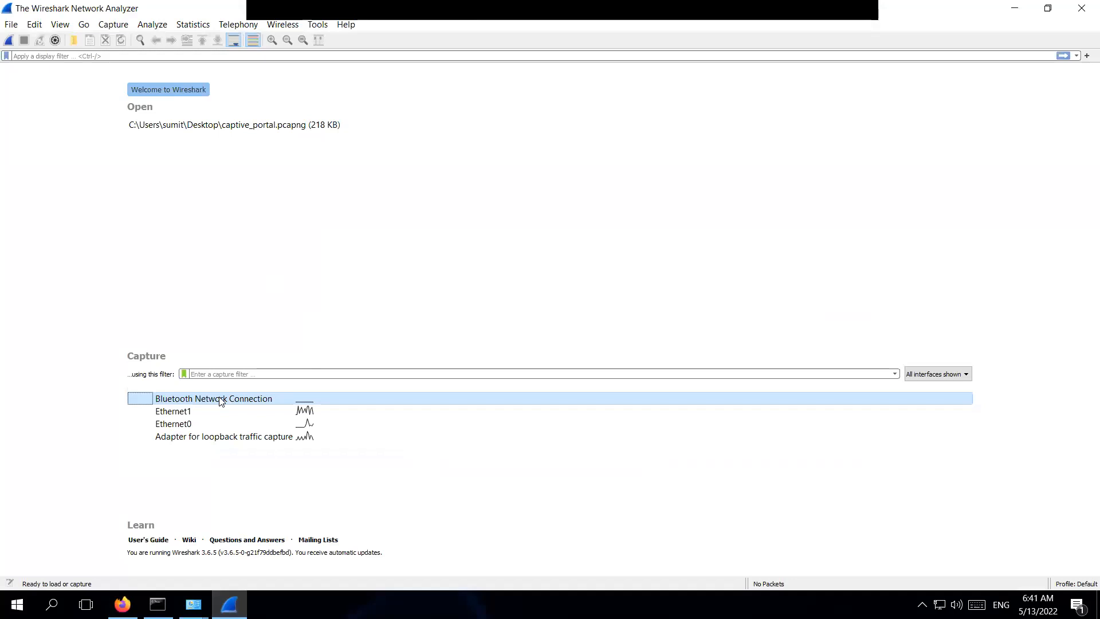
Start a live capture on Ethernet1 and inspect early packets, including the port 80 connection.
{"action": "left_click", "coordinate": [188, 413]}
{"action": "double_click", "coordinate": [188, 413]}
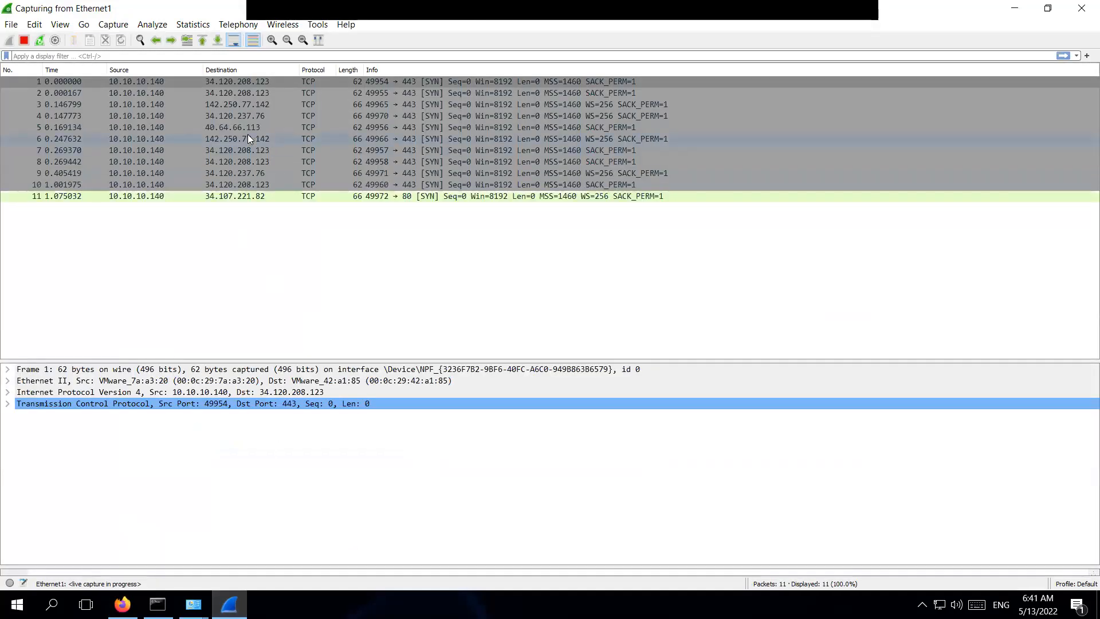
{"action": "scroll", "coordinate": [448, 175], "scroll_direction": "up", "scroll_amount": 5}
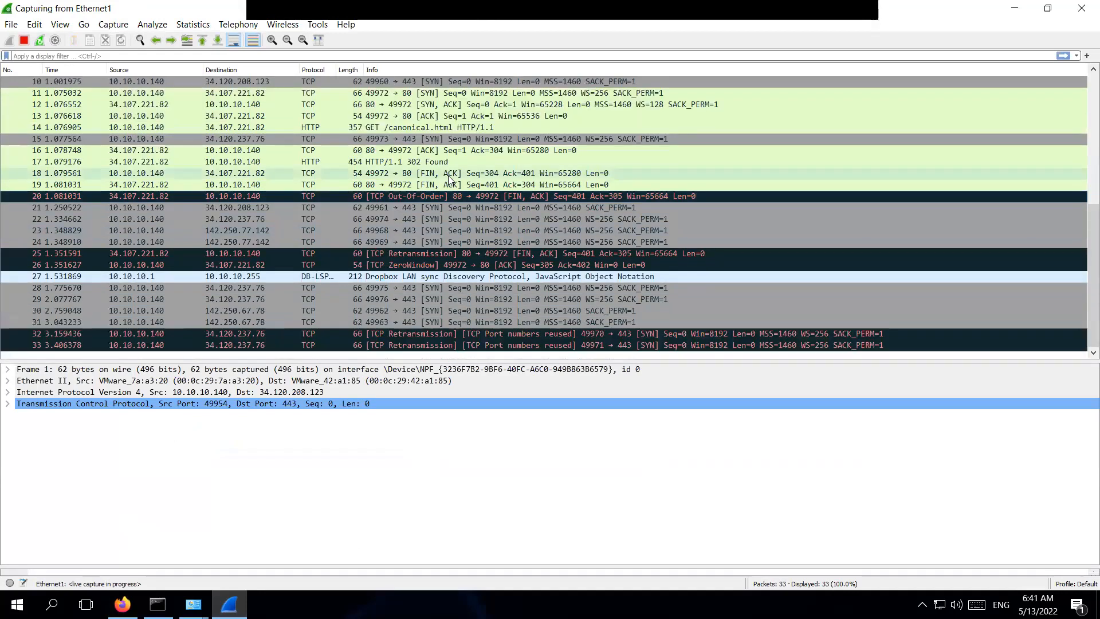
{"action": "left_click", "coordinate": [449, 173]}
{"action": "left_click", "coordinate": [287, 117]}
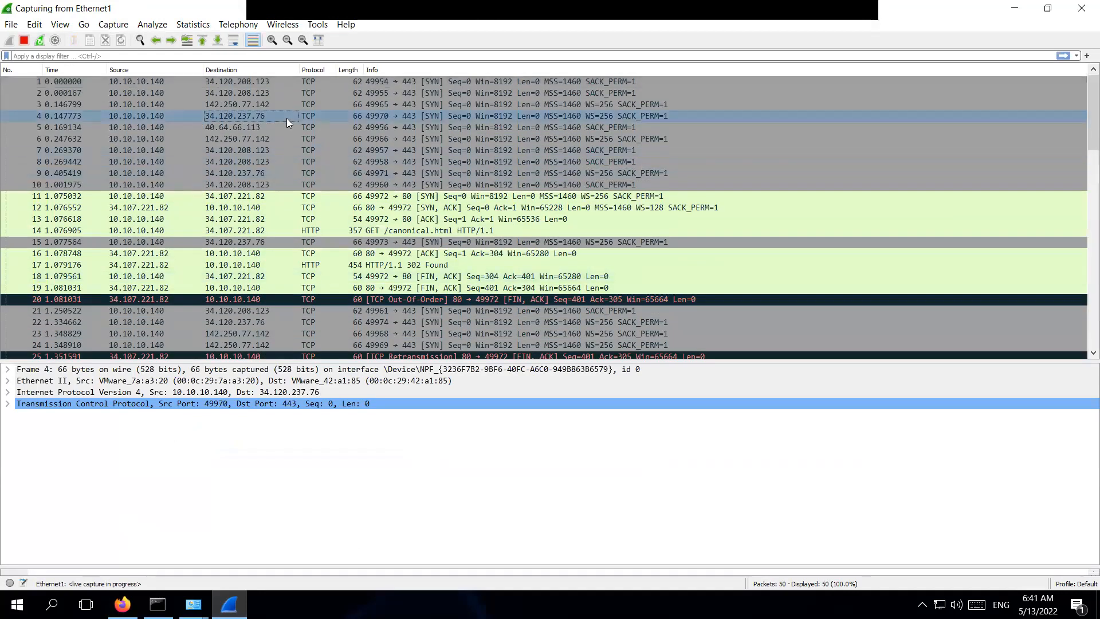
{"action": "left_click", "coordinate": [251, 138]}
{"action": "left_click", "coordinate": [264, 181]}
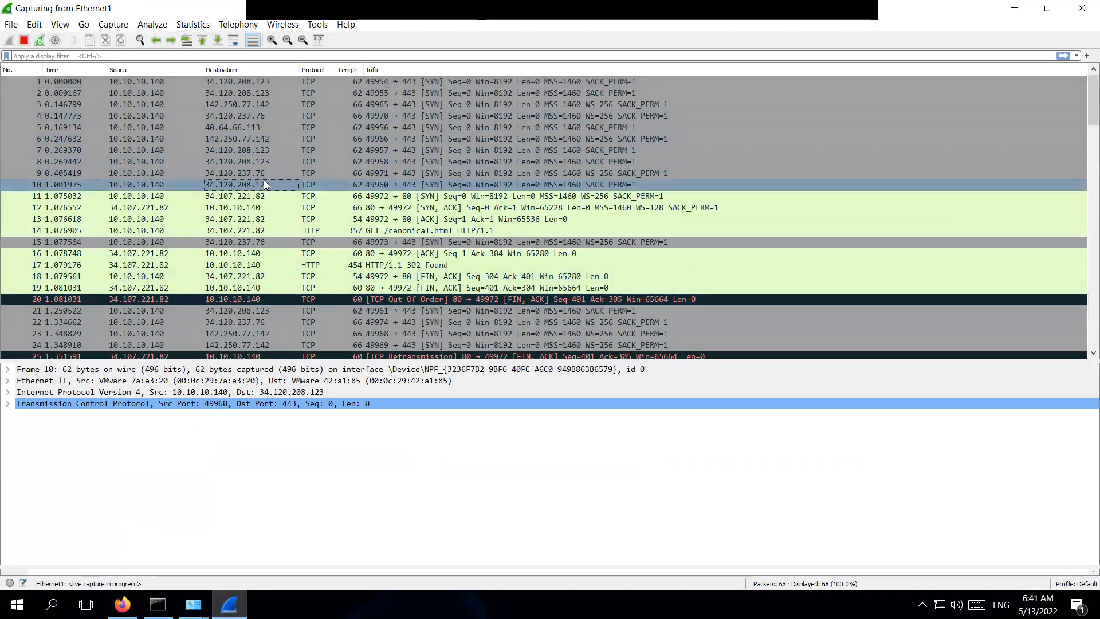
{"action": "left_click", "coordinate": [307, 197]}
{"action": "scroll", "coordinate": [323, 295], "scroll_direction": "down", "scroll_amount": 6}
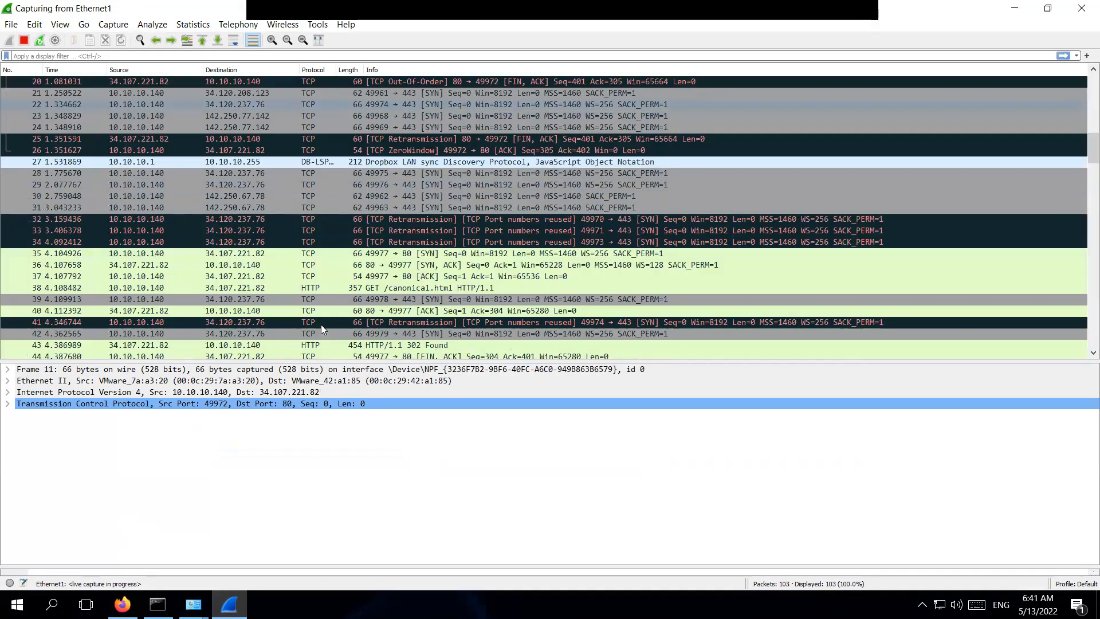
{"action": "left_click", "coordinate": [363, 217]}
{"action": "scroll", "coordinate": [363, 217], "scroll_direction": "down", "scroll_amount": 4}
{"action": "scroll", "coordinate": [364, 222], "scroll_direction": "down", "scroll_amount": 20}
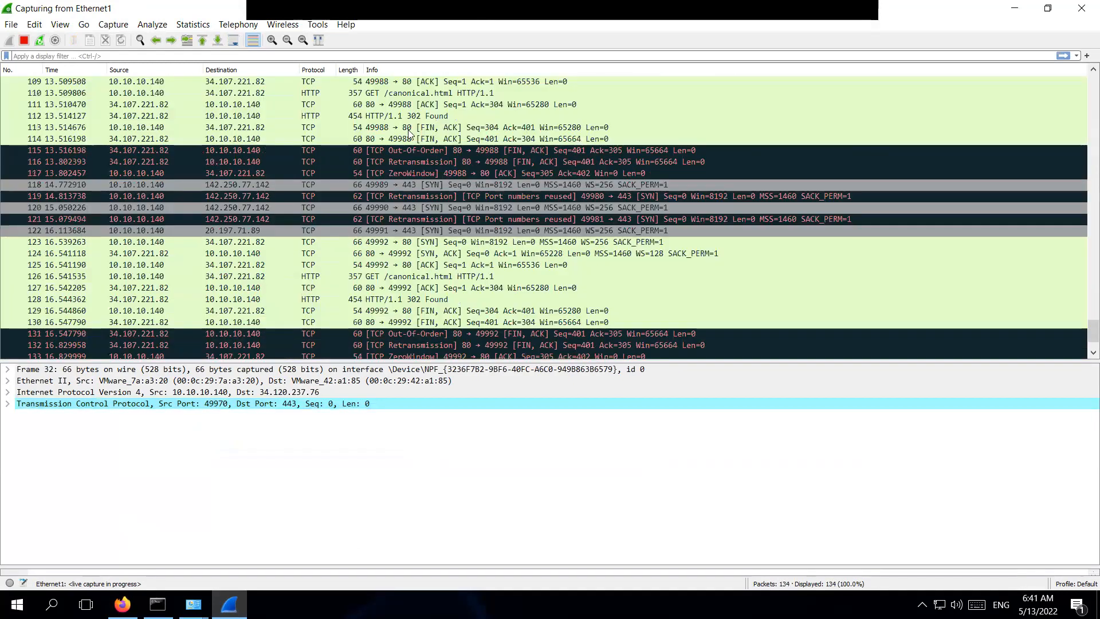
{"action": "left_click", "coordinate": [860, 21]}
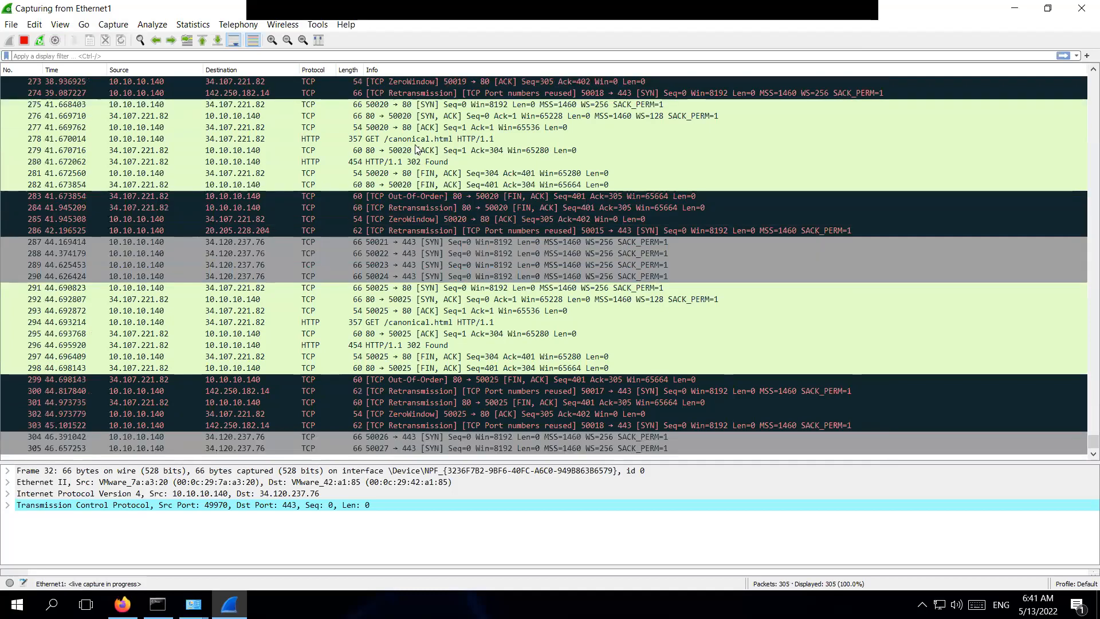
Stop the capture and expand the HTTP section of packet 316's 302 Found response.
{"action": "left_click", "coordinate": [417, 151]}
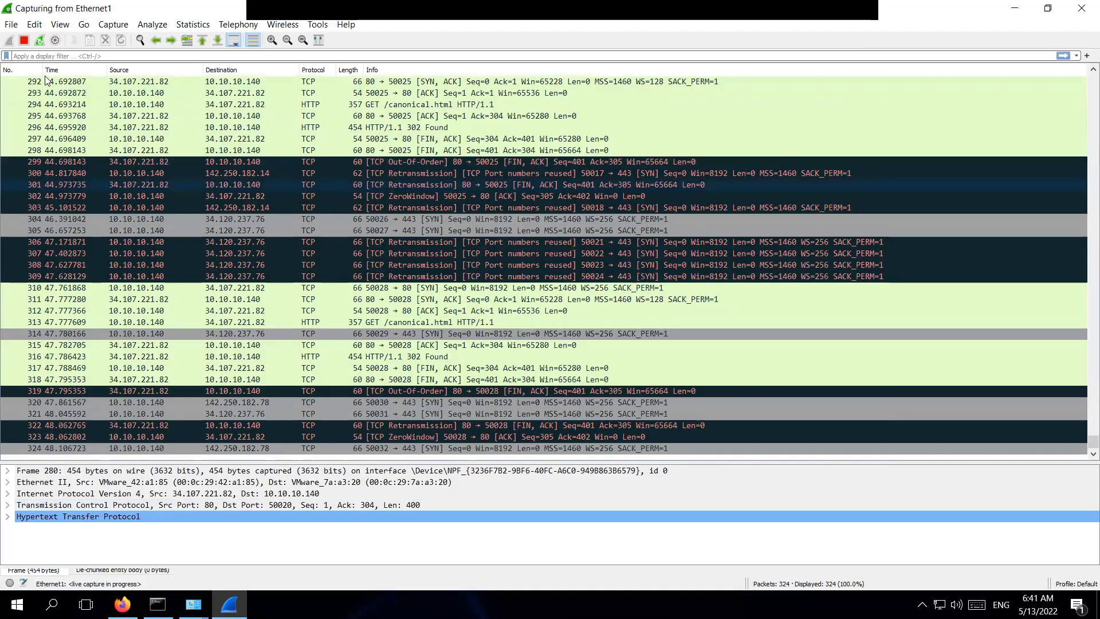
{"action": "left_click", "coordinate": [24, 40]}
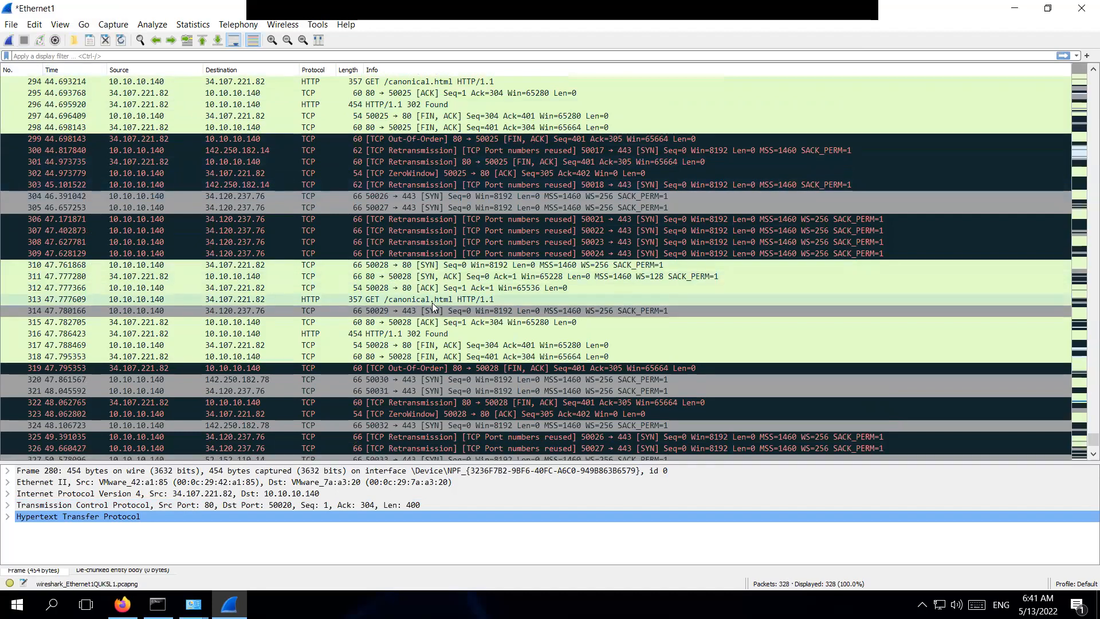
{"action": "left_click", "coordinate": [434, 335]}
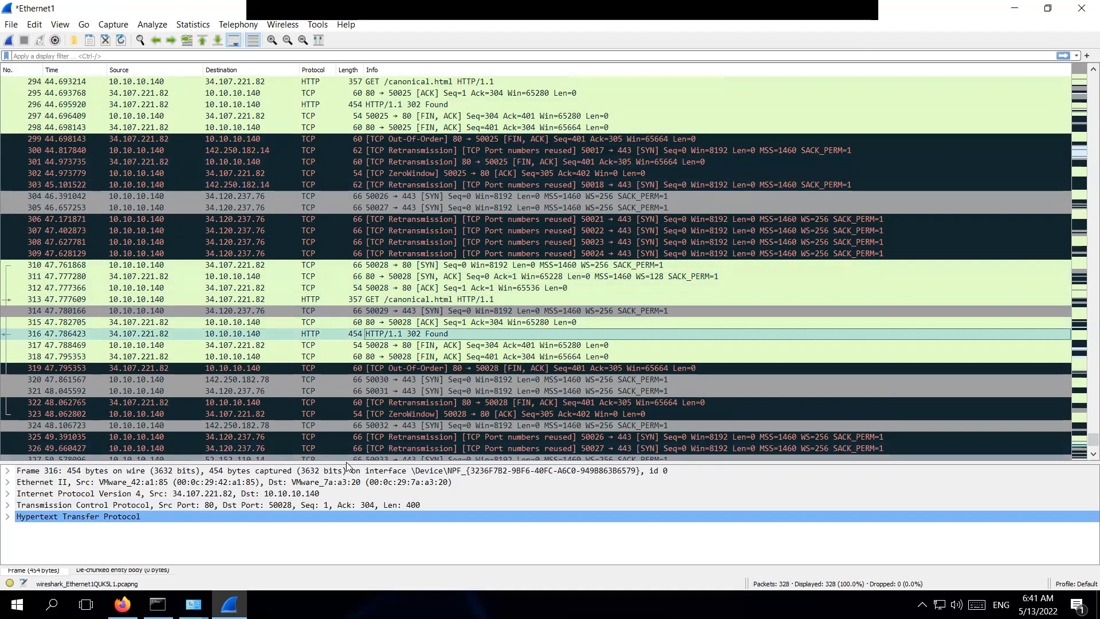
{"action": "left_click_drag", "start_coordinate": [348, 462], "coordinate": [332, 380]}
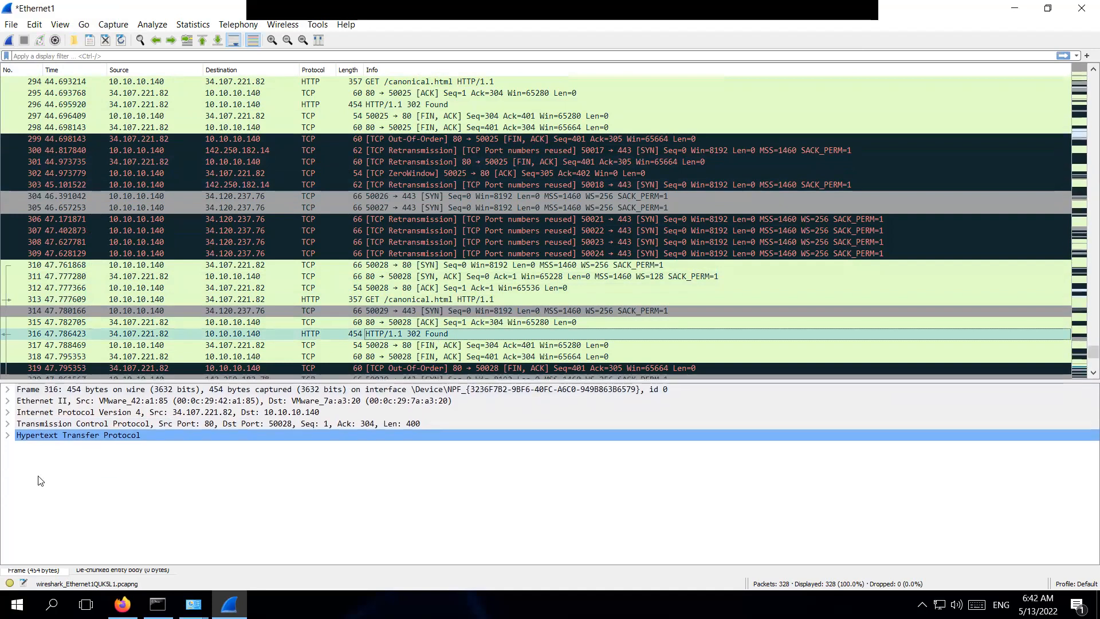
{"action": "left_click", "coordinate": [7, 437]}
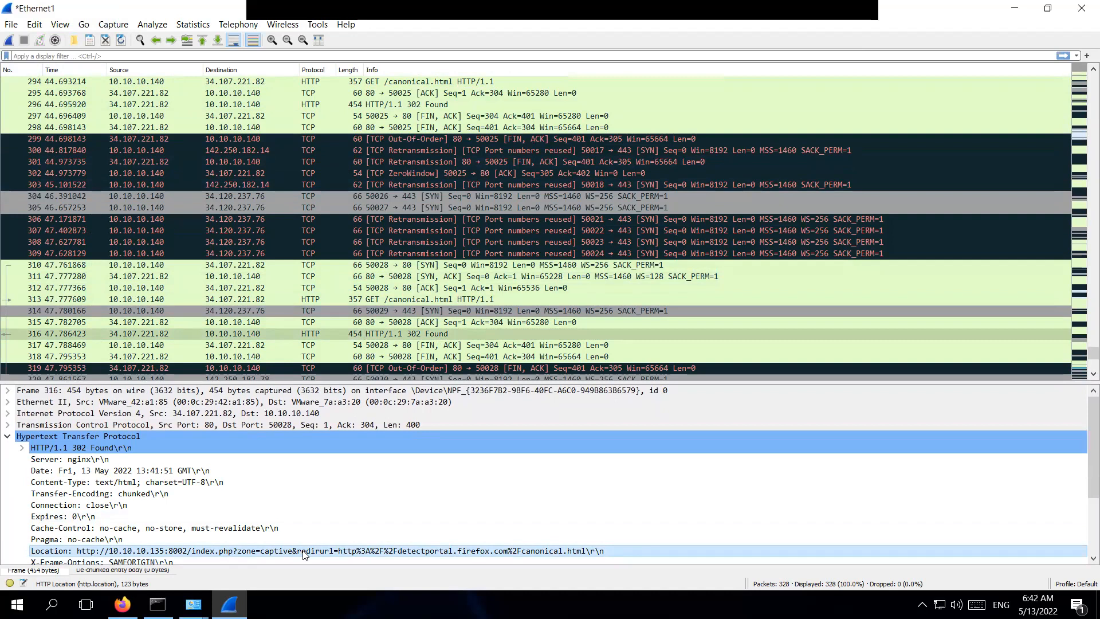
Rerun 'ping google.com -t' in Command Prompt, then minimize Wireshark and Firefox.
{"action": "left_click", "coordinate": [157, 605]}
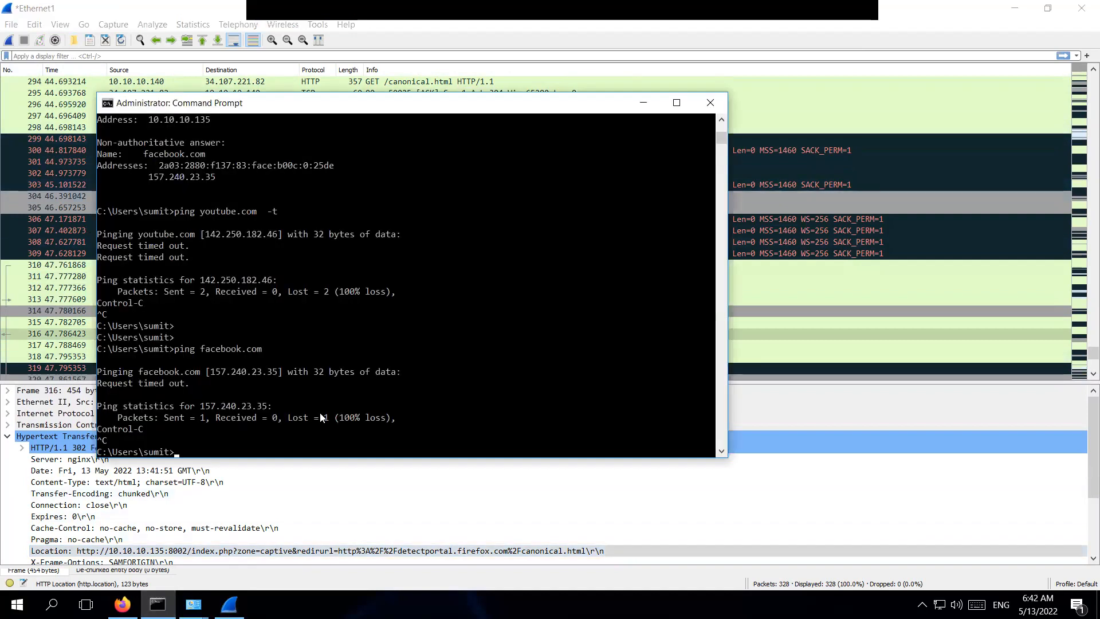
{"action": "key", "text": "Return"}
{"action": "key", "text": "Return"}
{"action": "key", "text": "Up"}
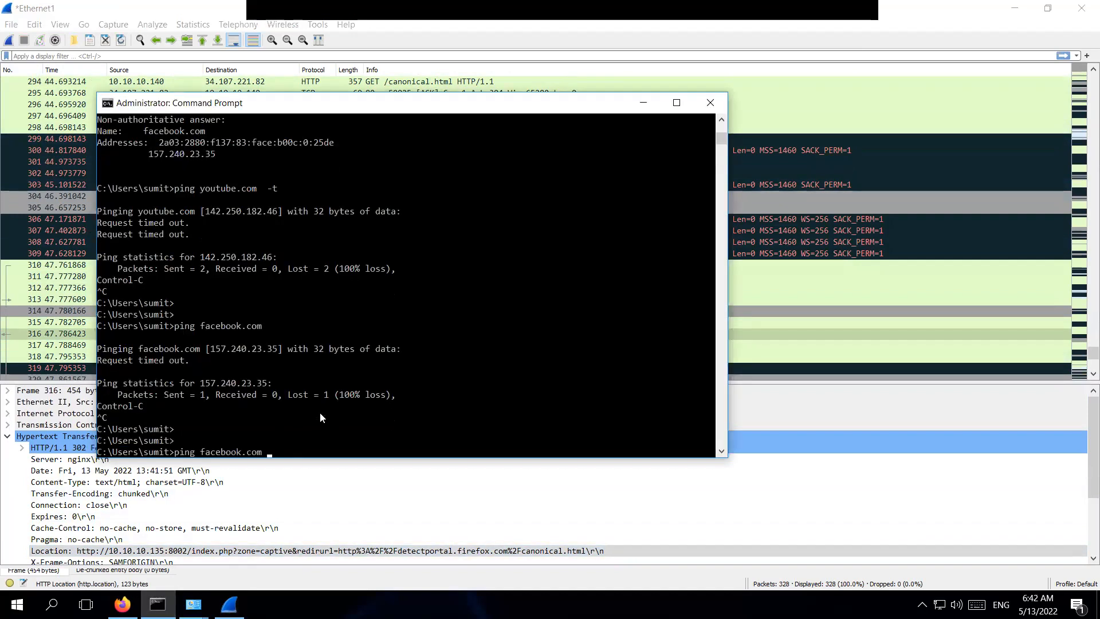
{"action": "key", "text": "Up"}
{"action": "key", "text": "Up"}
{"action": "key", "text": "Up"}
{"action": "key", "text": "Up"}
{"action": "key", "text": "Return"}
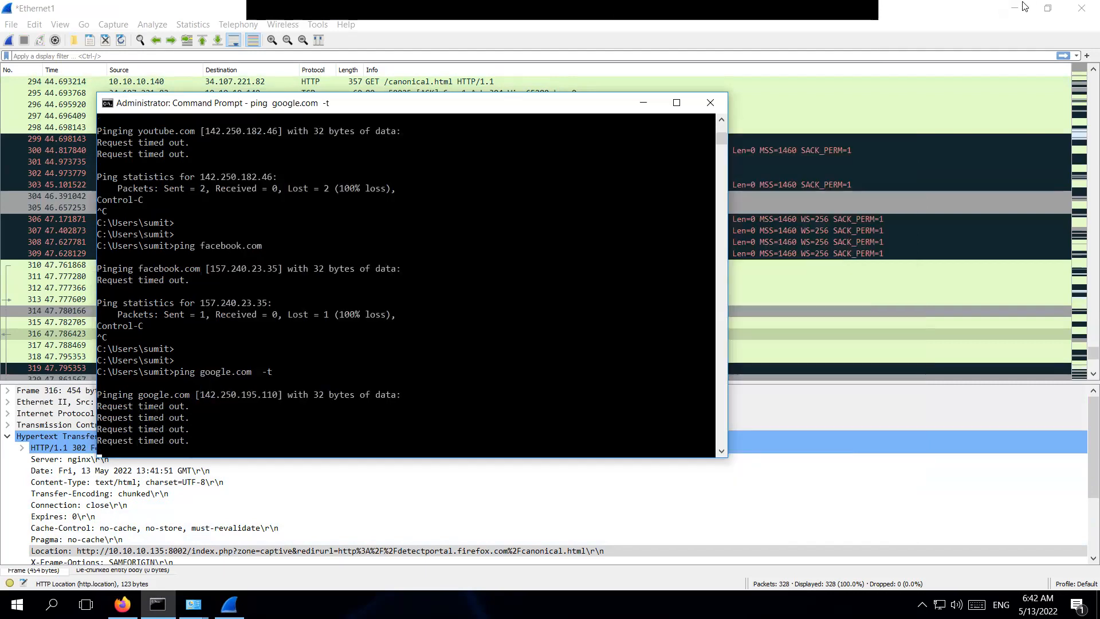
{"action": "left_click", "coordinate": [1019, 9]}
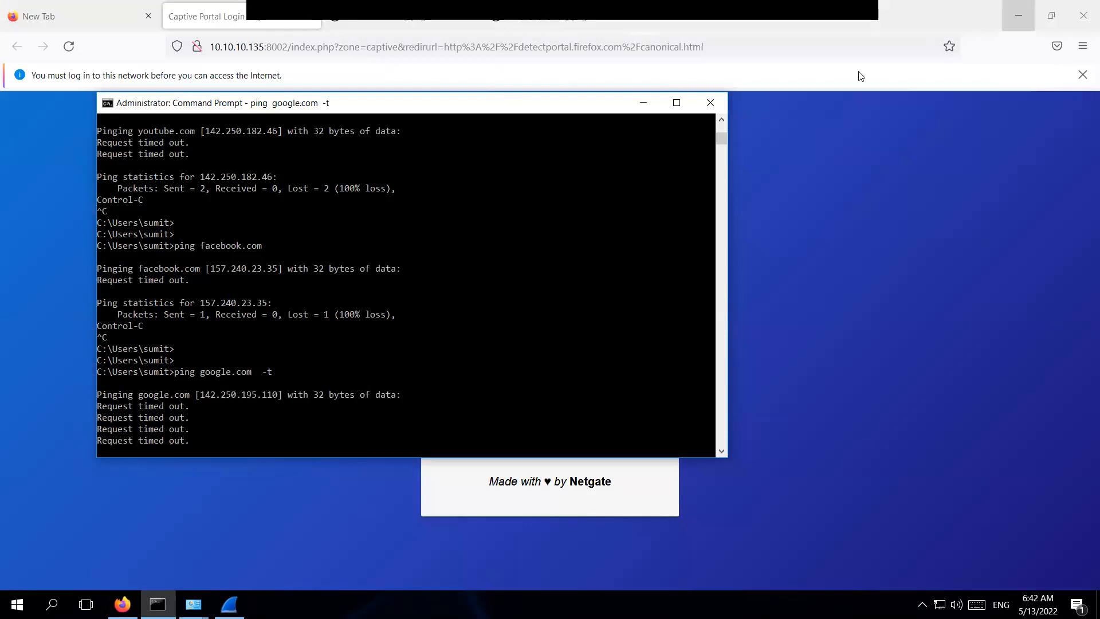
{"action": "left_click", "coordinate": [1016, 16]}
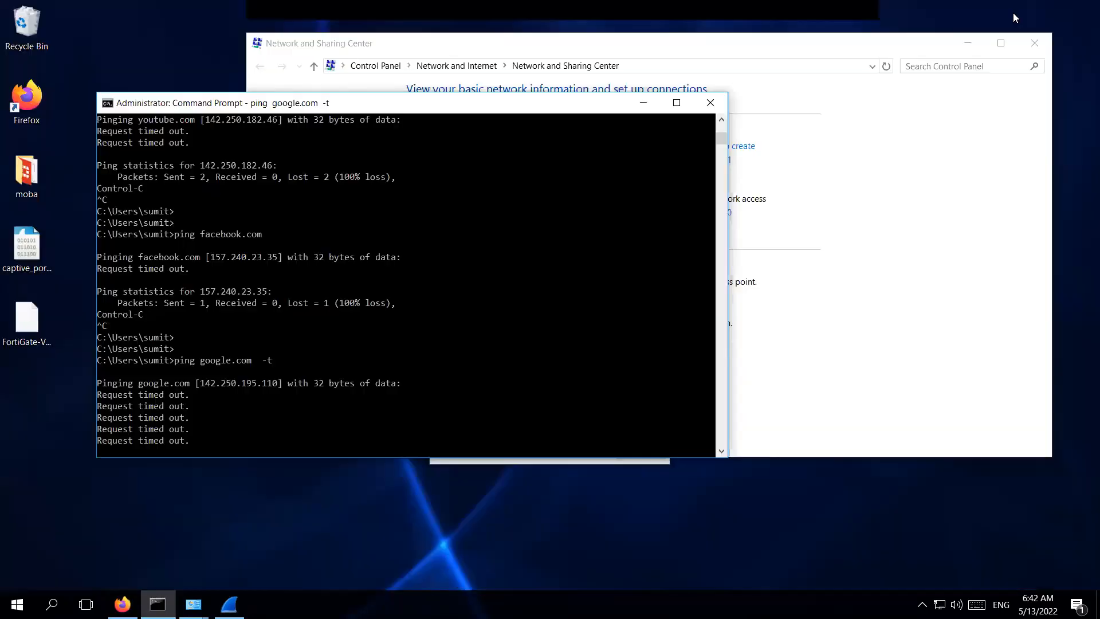
Open captive_portal.pcapng, apply the http filter, and select packet 504, the POST /index.php login.
{"action": "double_click", "coordinate": [29, 253]}
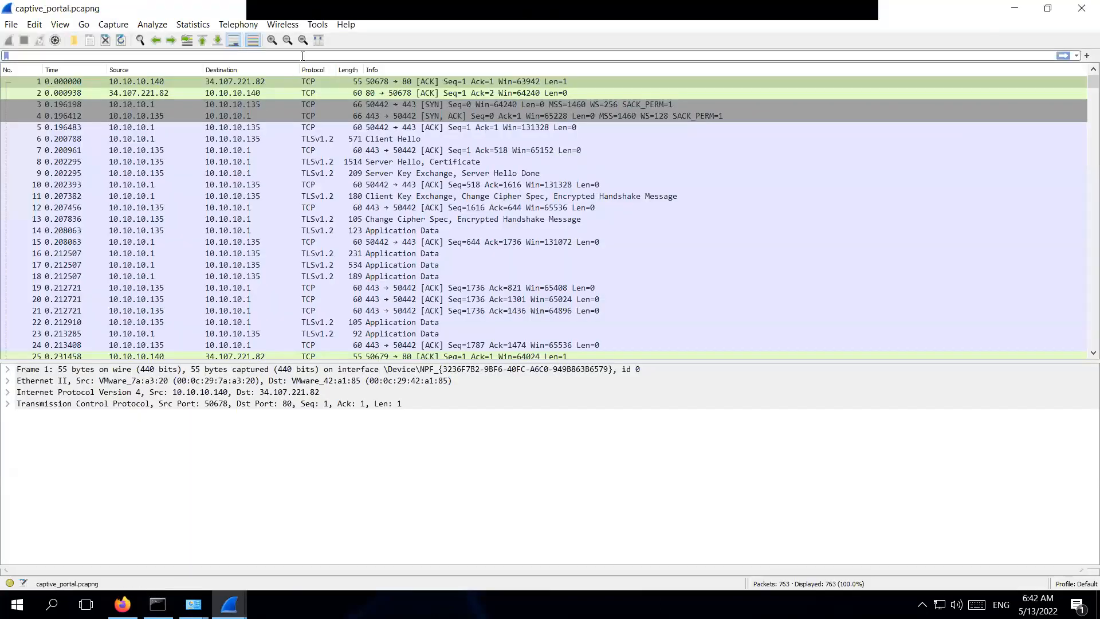
{"action": "left_click", "coordinate": [303, 56]}
{"action": "type", "text": "http"}
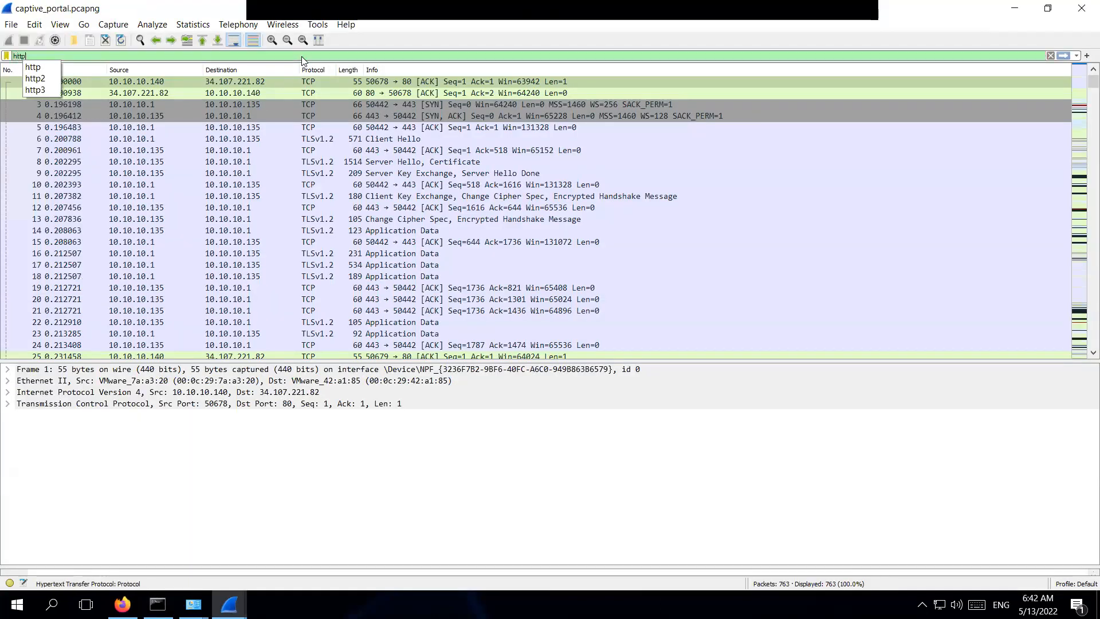
{"action": "key", "text": "Return"}
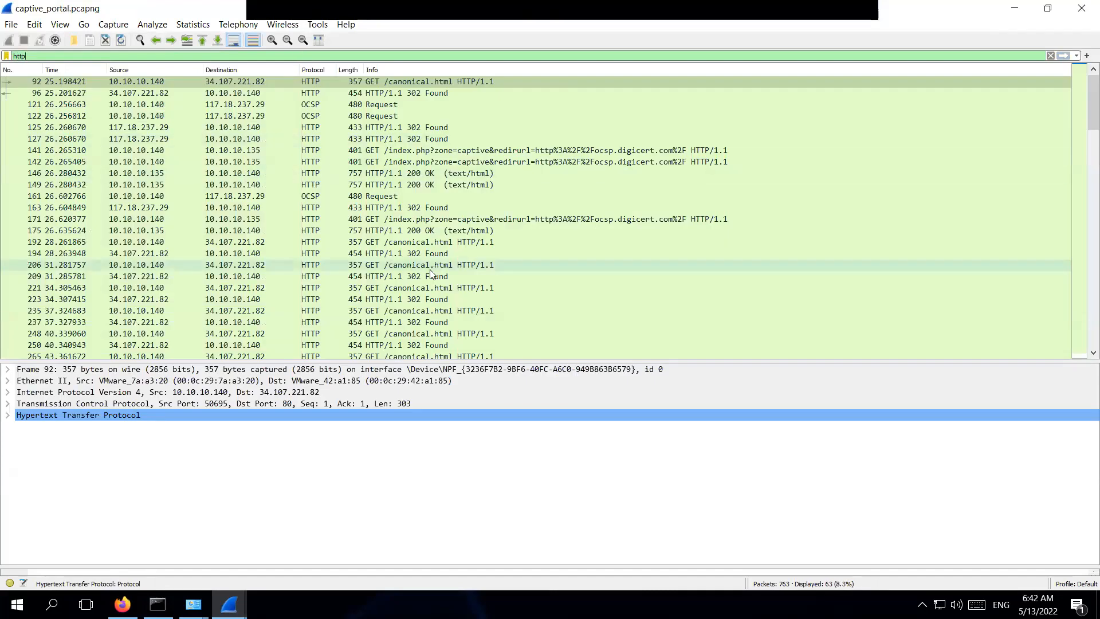
{"action": "scroll", "coordinate": [431, 274], "scroll_direction": "down", "scroll_amount": 9}
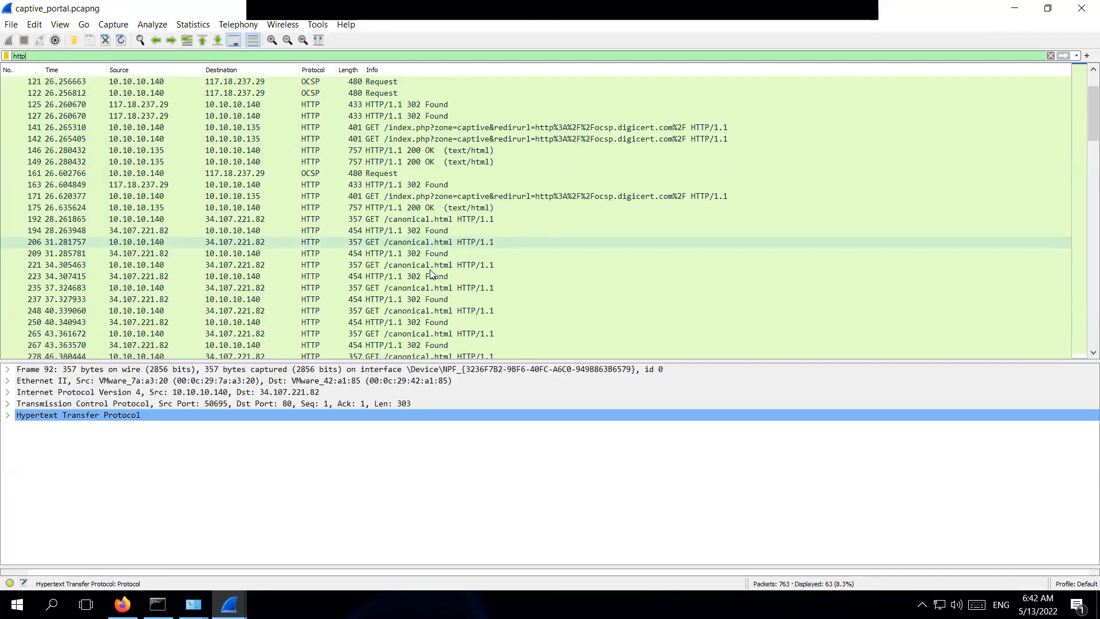
{"action": "scroll", "coordinate": [431, 274], "scroll_direction": "down", "scroll_amount": 3}
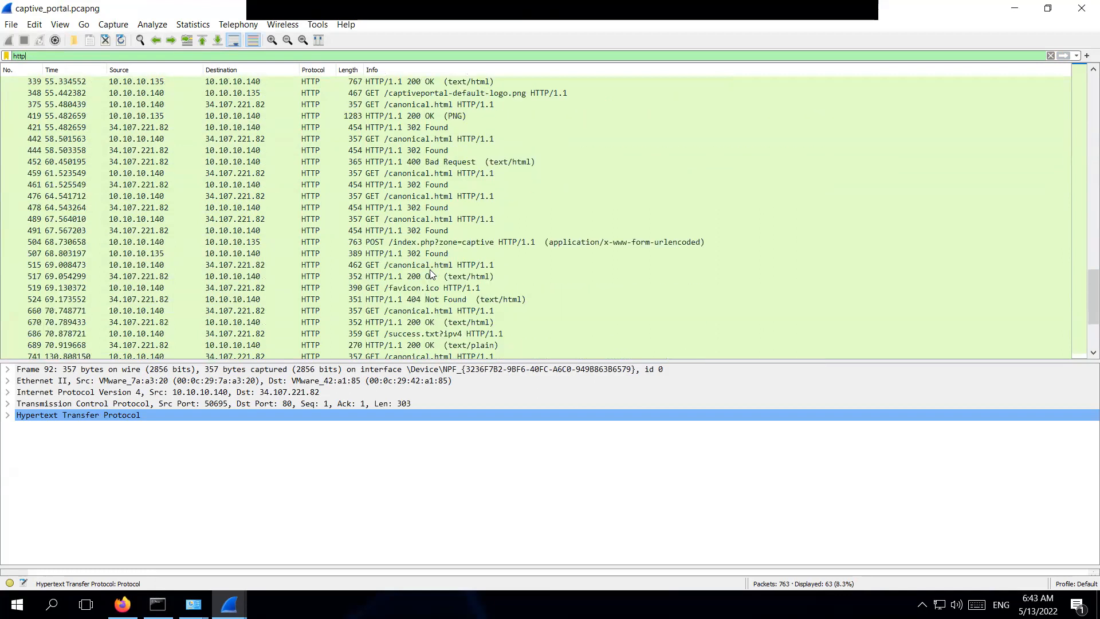
{"action": "scroll", "coordinate": [431, 274], "scroll_direction": "down", "scroll_amount": 2}
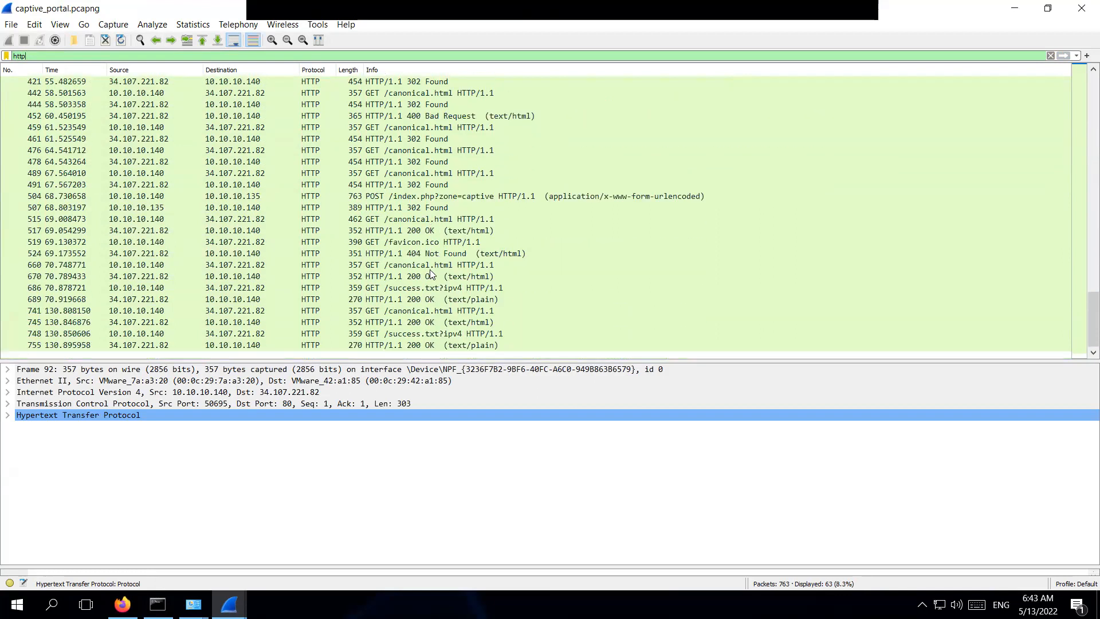
{"action": "left_click", "coordinate": [489, 198]}
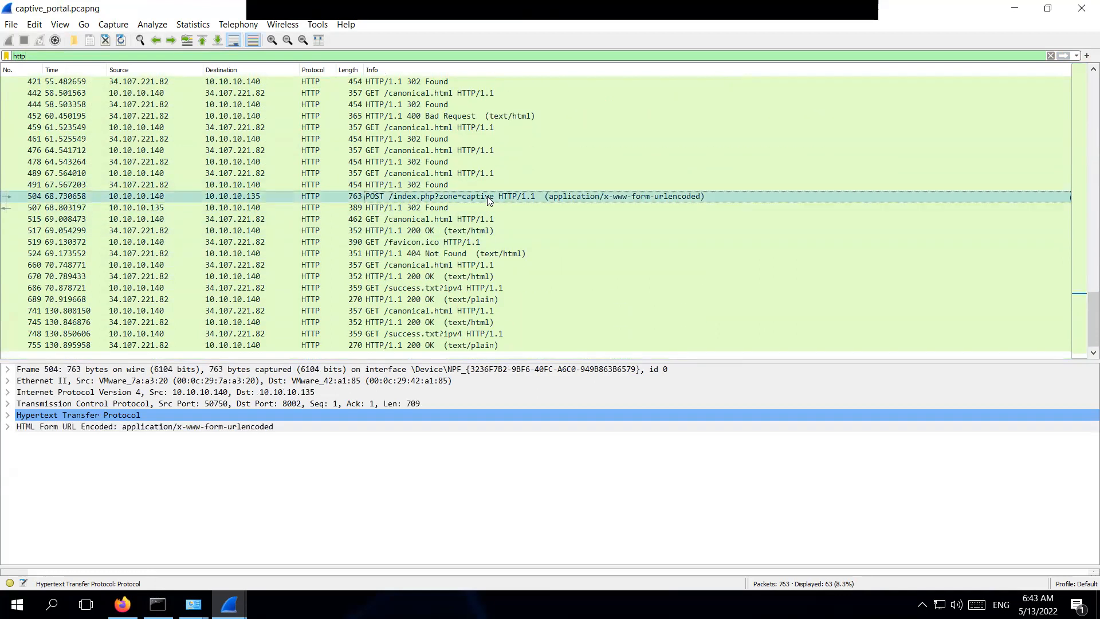
{"action": "left_click", "coordinate": [436, 187]}
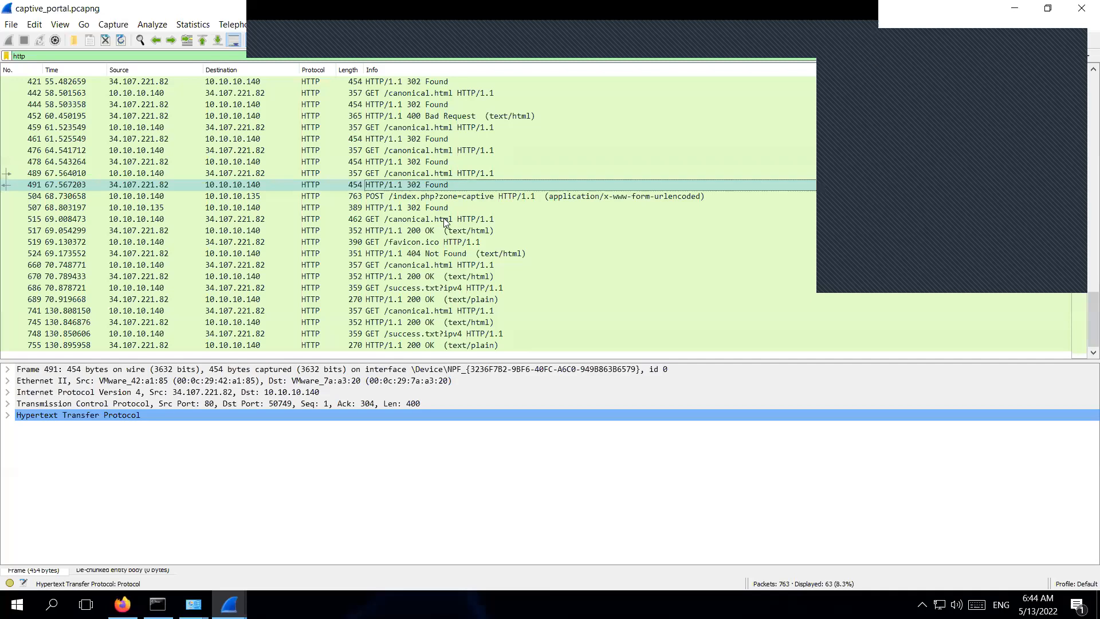
{"action": "left_click", "coordinate": [435, 197]}
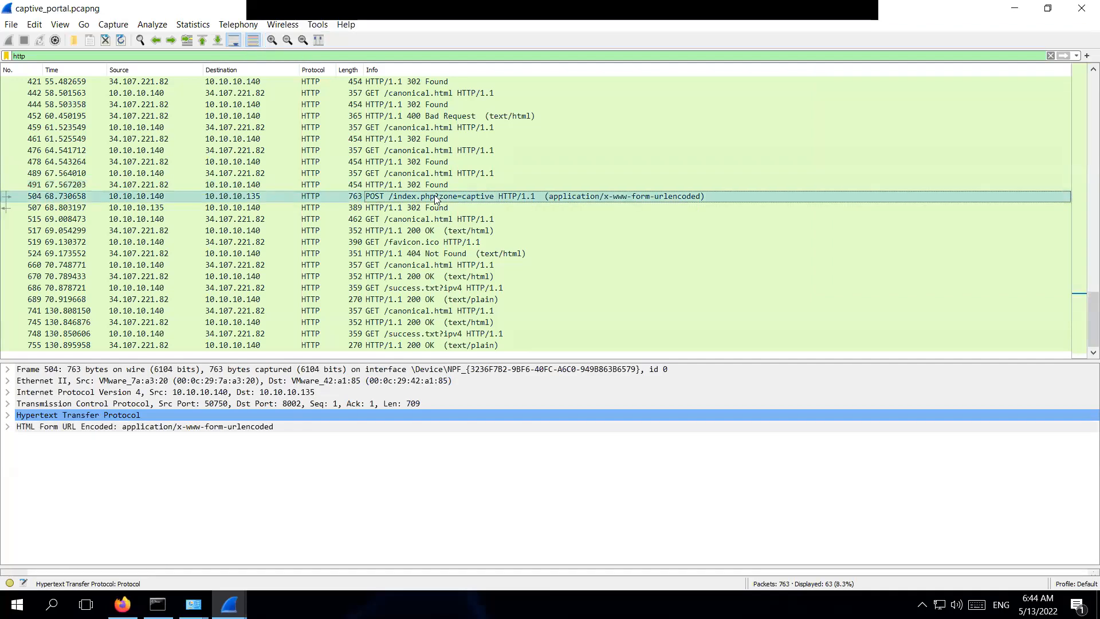
{"action": "left_click", "coordinate": [286, 196]}
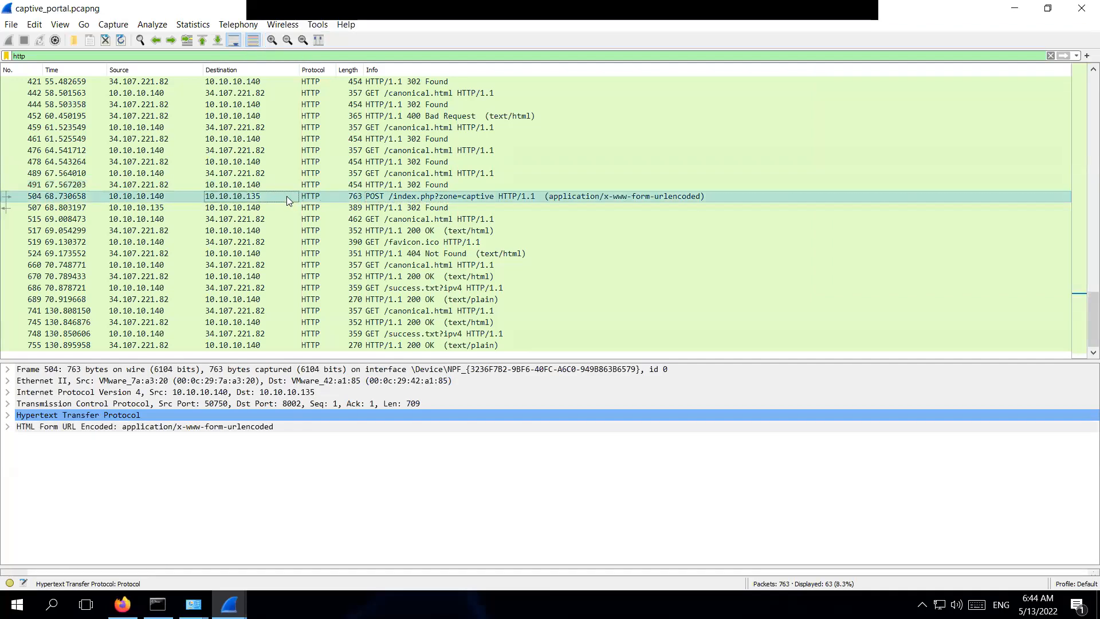
Expand HTML Form URL Encoded and its accept, redirurl, auth_pass and auth_user items.
{"action": "left_click", "coordinate": [7, 427]}
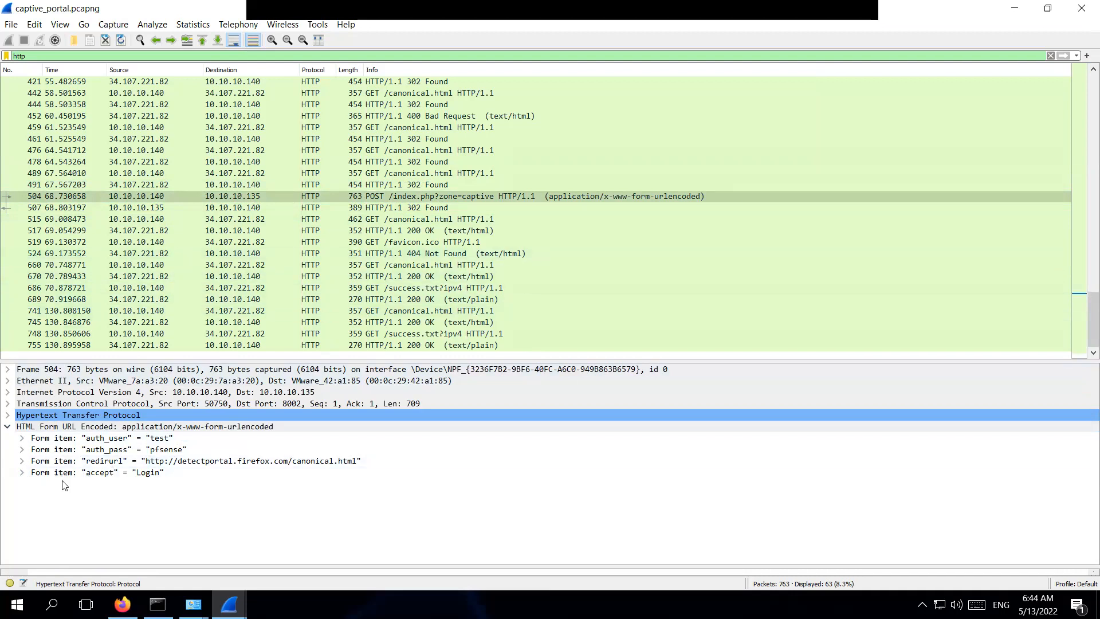
{"action": "left_click", "coordinate": [23, 472]}
{"action": "left_click", "coordinate": [21, 462]}
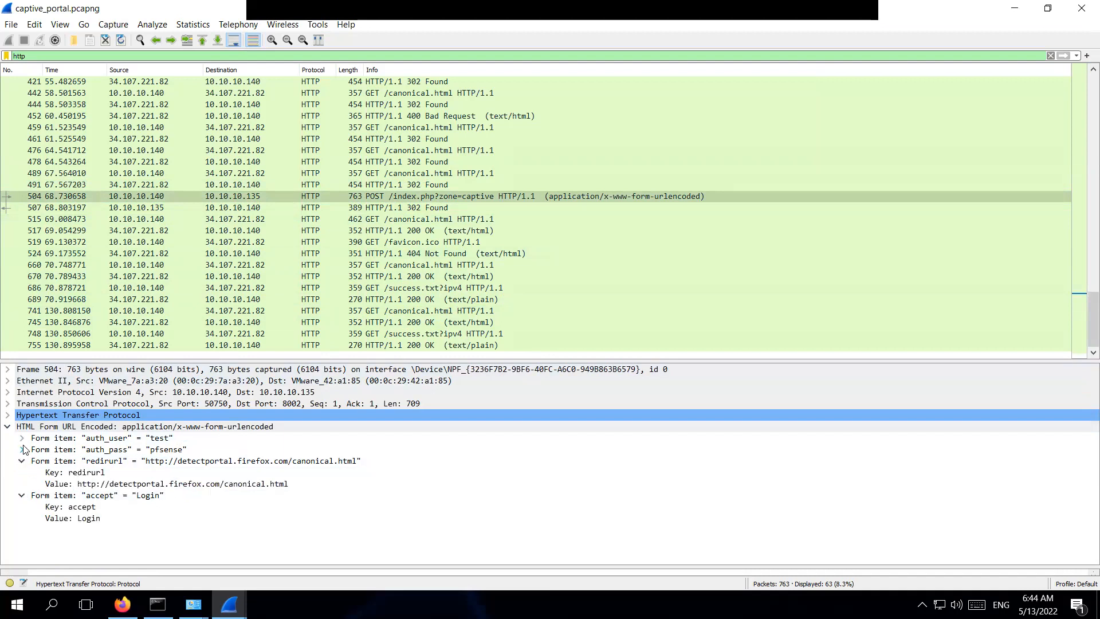
{"action": "left_click", "coordinate": [22, 450]}
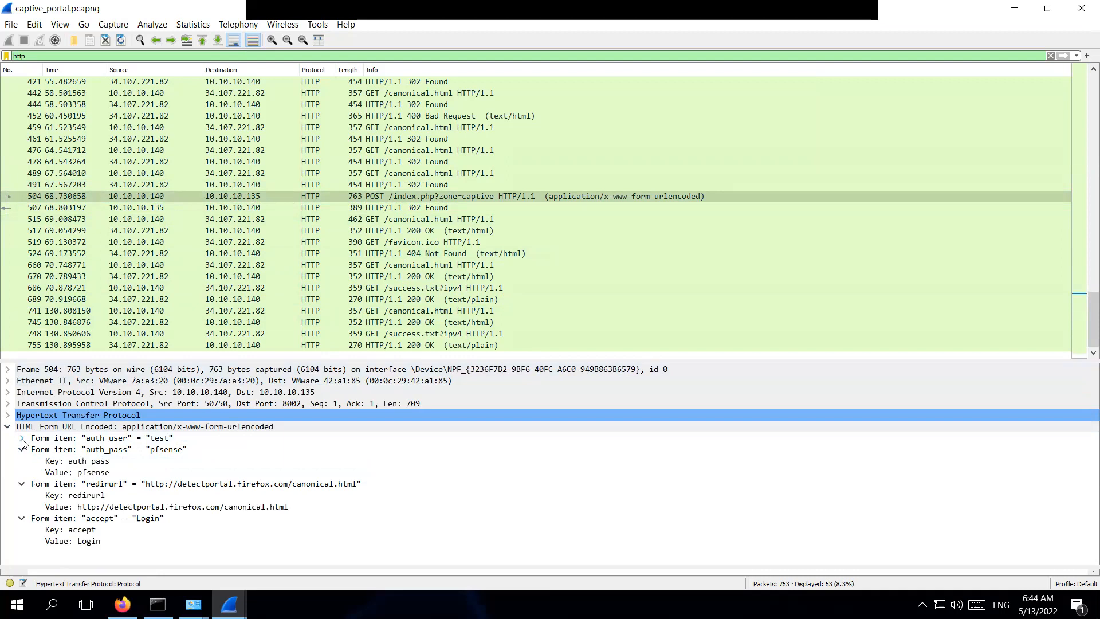
{"action": "left_click", "coordinate": [21, 438]}
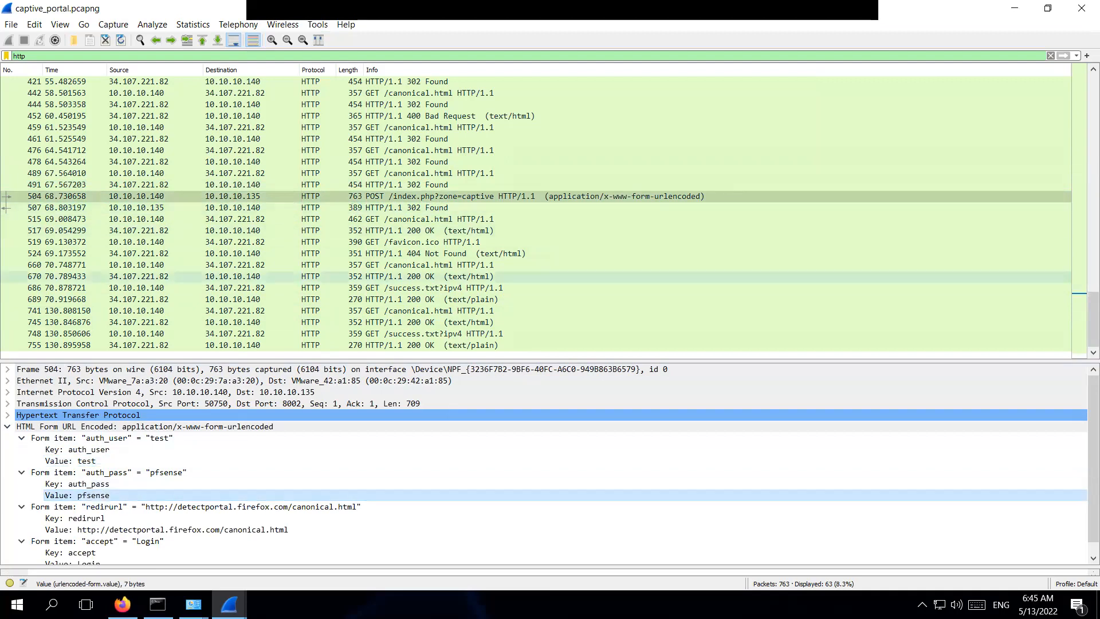
Highlight the redirurl, accept=Login and submitted username values, then minimize Wireshark.
{"action": "scroll", "coordinate": [208, 475], "scroll_direction": "down", "scroll_amount": 1}
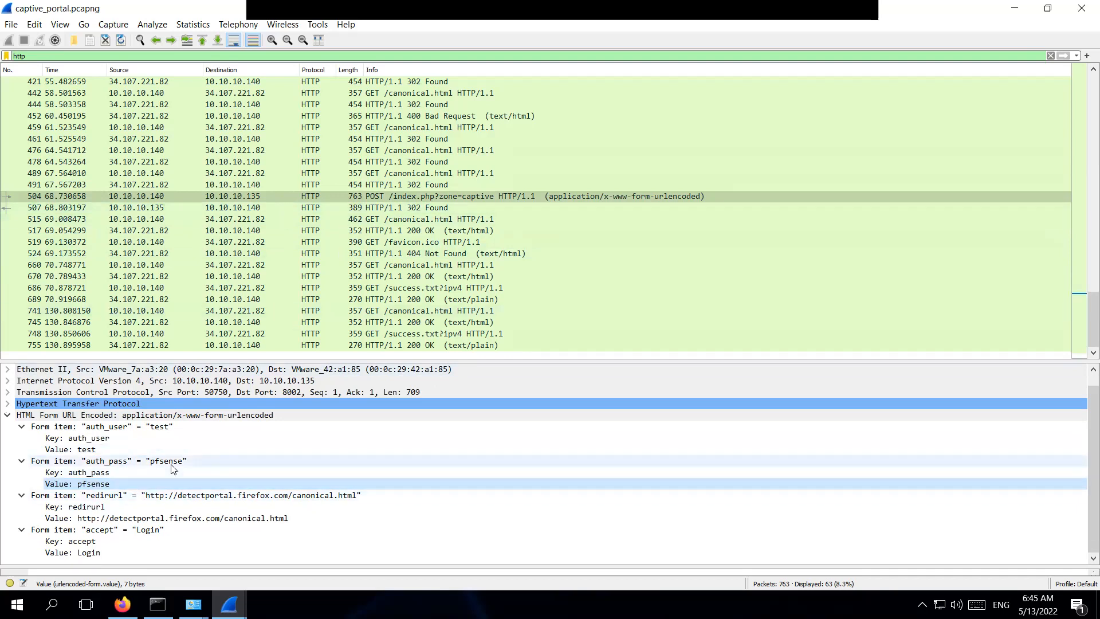
{"action": "left_click", "coordinate": [103, 510]}
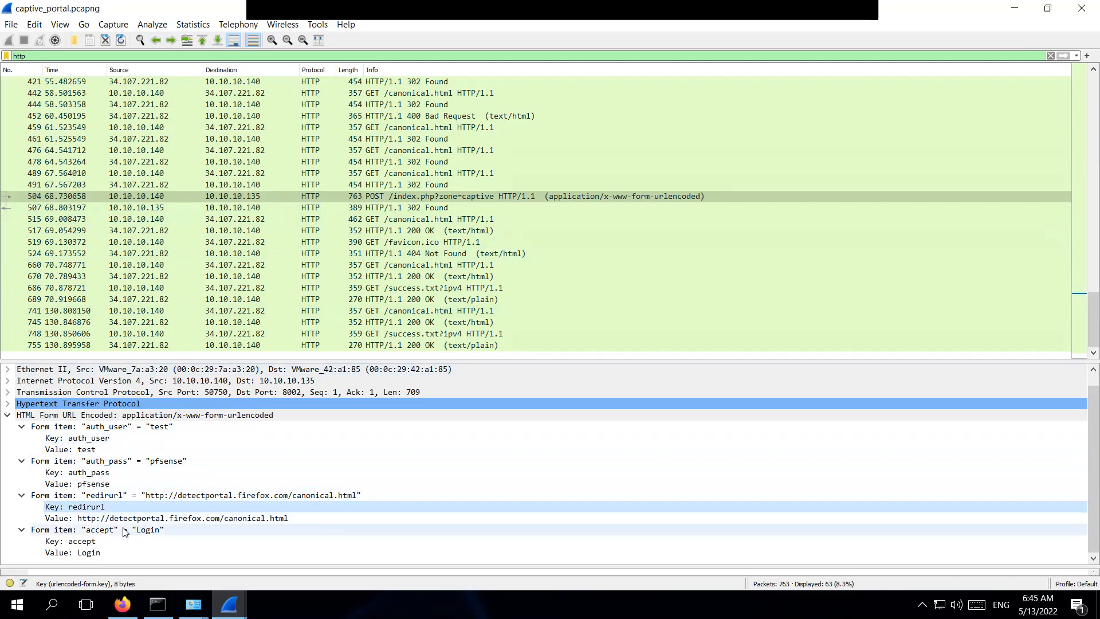
{"action": "left_click", "coordinate": [84, 541]}
{"action": "left_click_drag", "start_coordinate": [89, 553], "coordinate": [105, 483]}
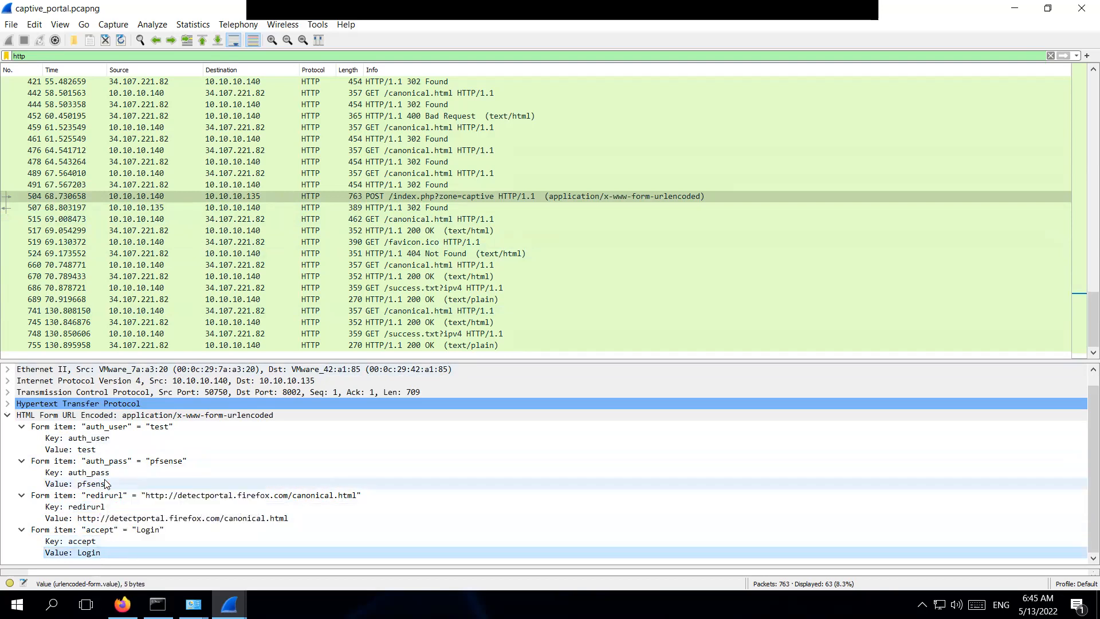
{"action": "left_click", "coordinate": [95, 450]}
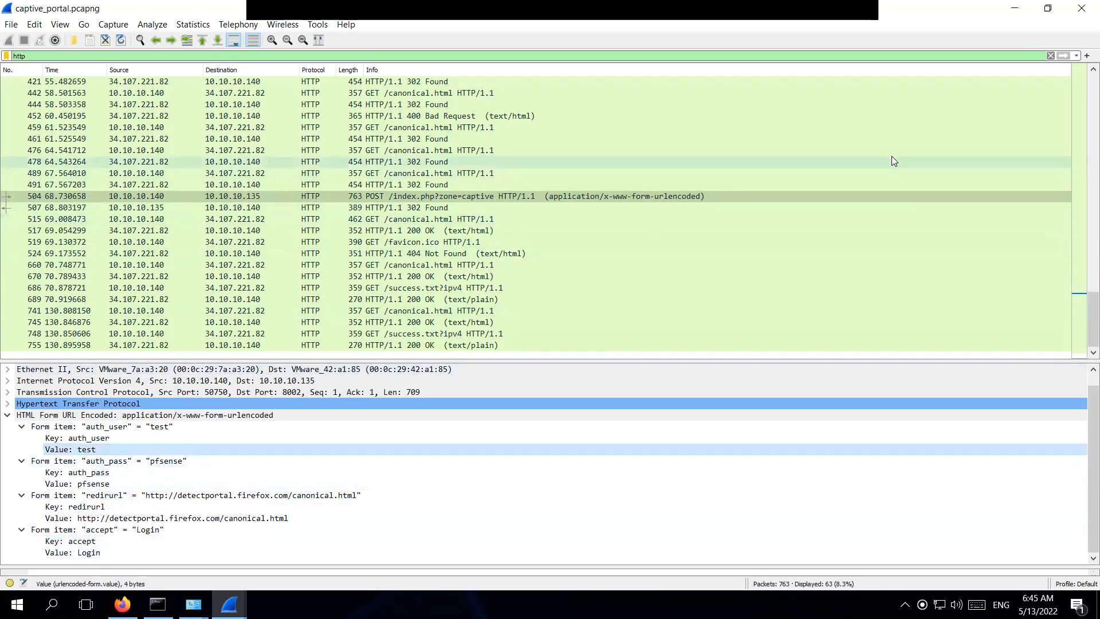
{"action": "left_click", "coordinate": [1082, 17]}
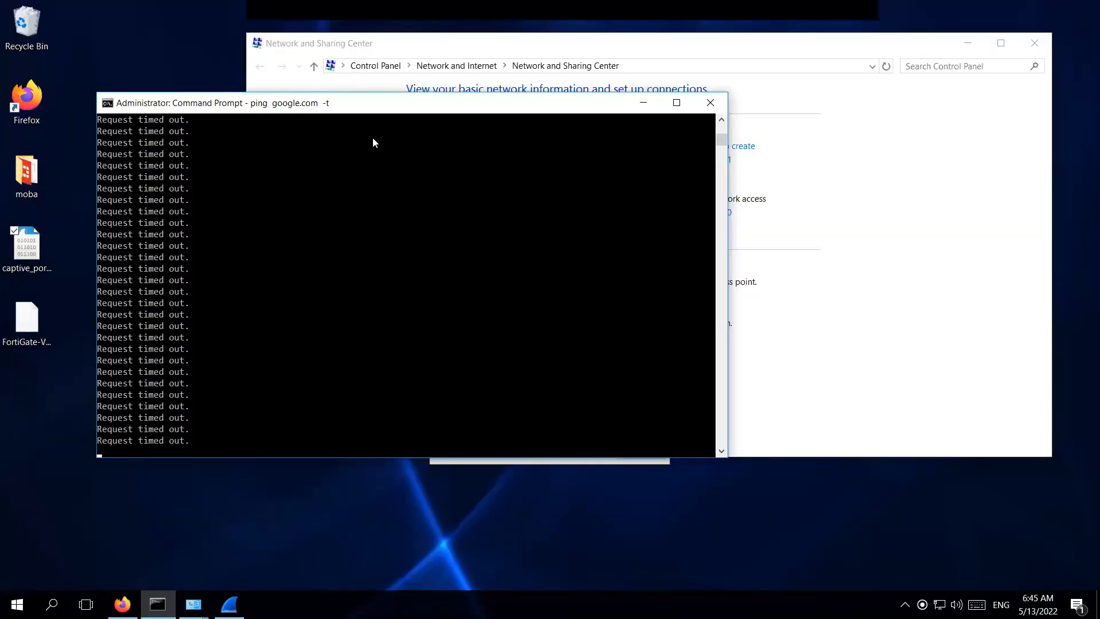
Enter username 'test' and the portal password, and accept the terms and conditions.
{"action": "left_click_drag", "start_coordinate": [380, 108], "coordinate": [353, 147]}
{"action": "left_click", "coordinate": [122, 605]}
{"action": "left_click", "coordinate": [489, 335]}
{"action": "type", "text": "test"}
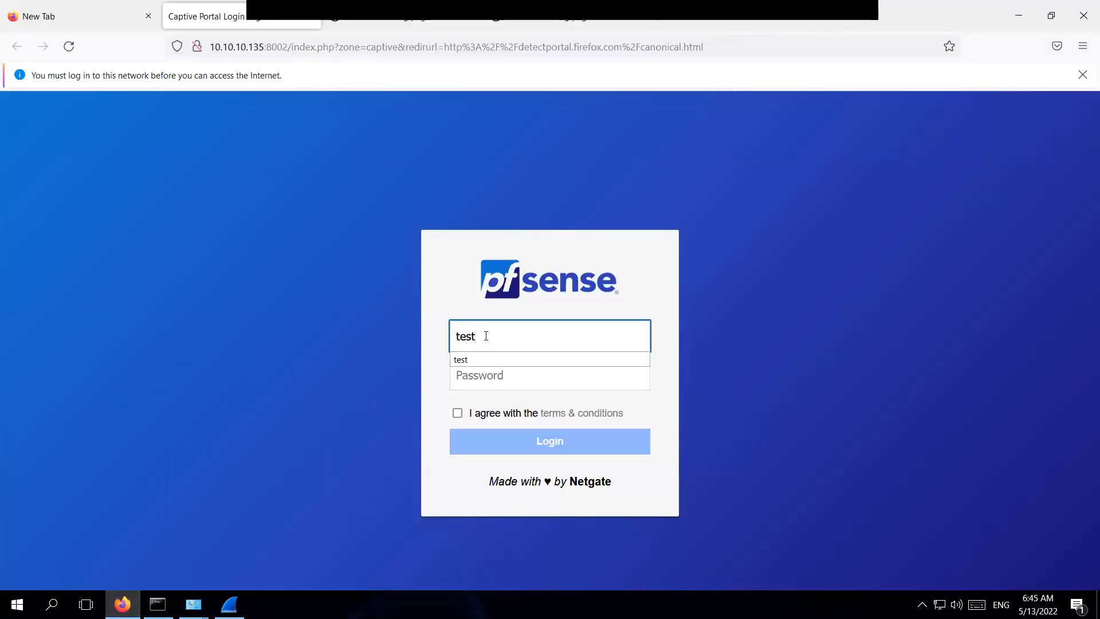
{"action": "left_click", "coordinate": [417, 284]}
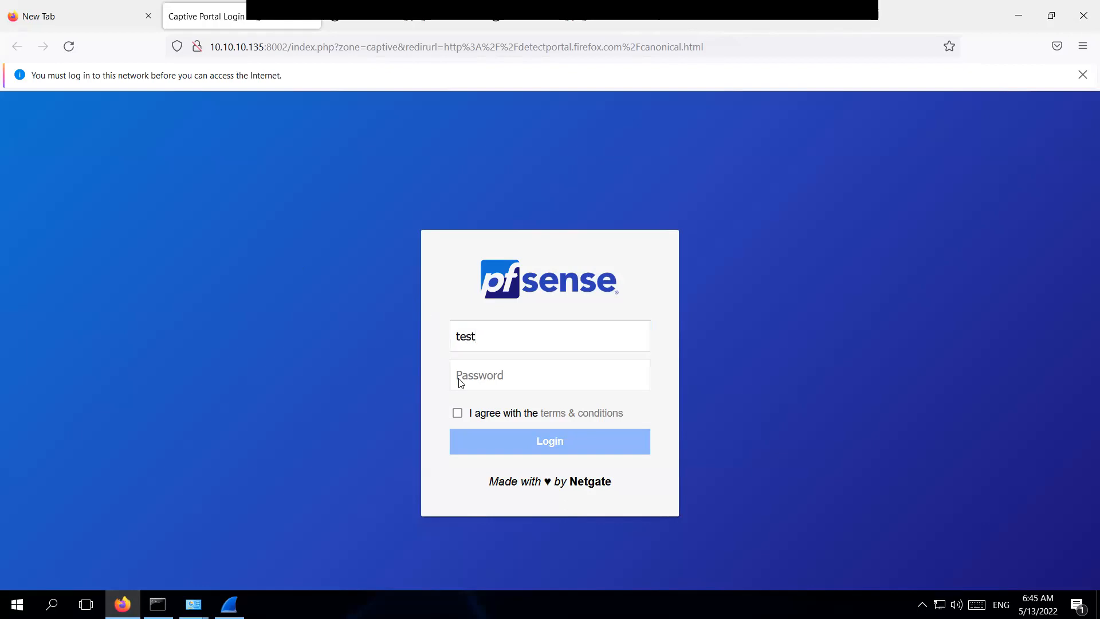
{"action": "left_click", "coordinate": [480, 377]}
{"action": "type", "text": "•••••••"}
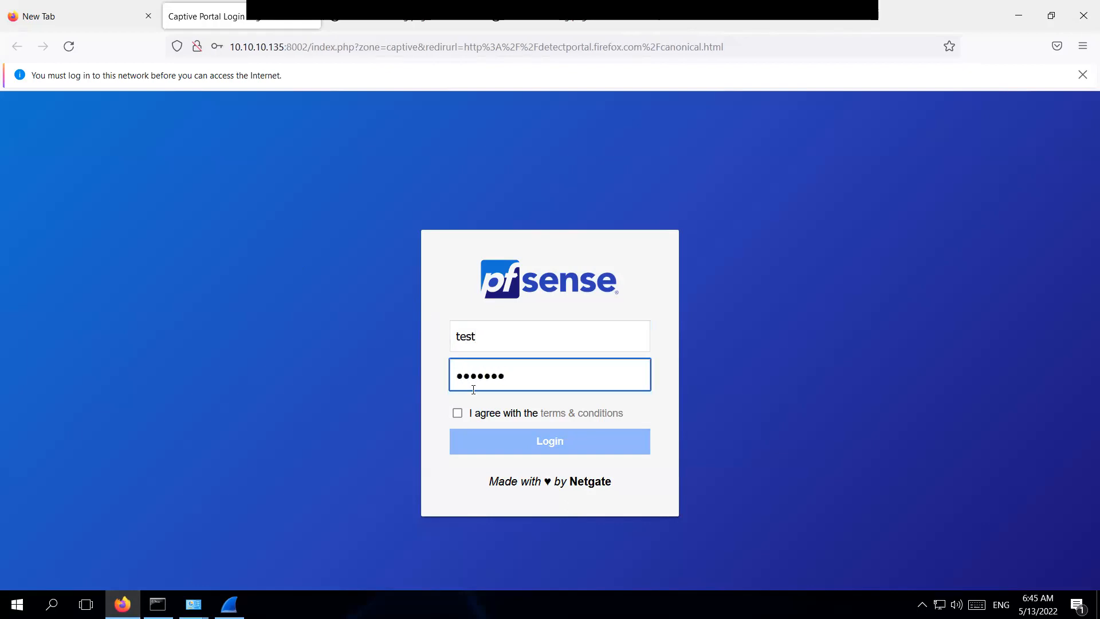
{"action": "left_click", "coordinate": [458, 413]}
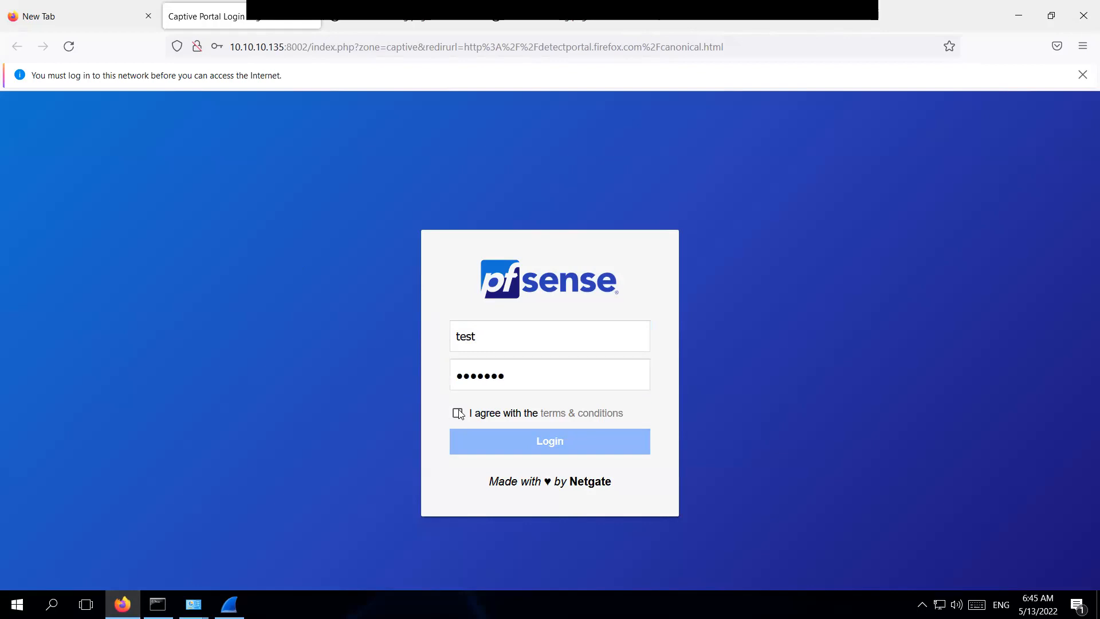
Read through the terms and conditions text, then submit the portal login.
{"action": "left_click", "coordinate": [577, 422]}
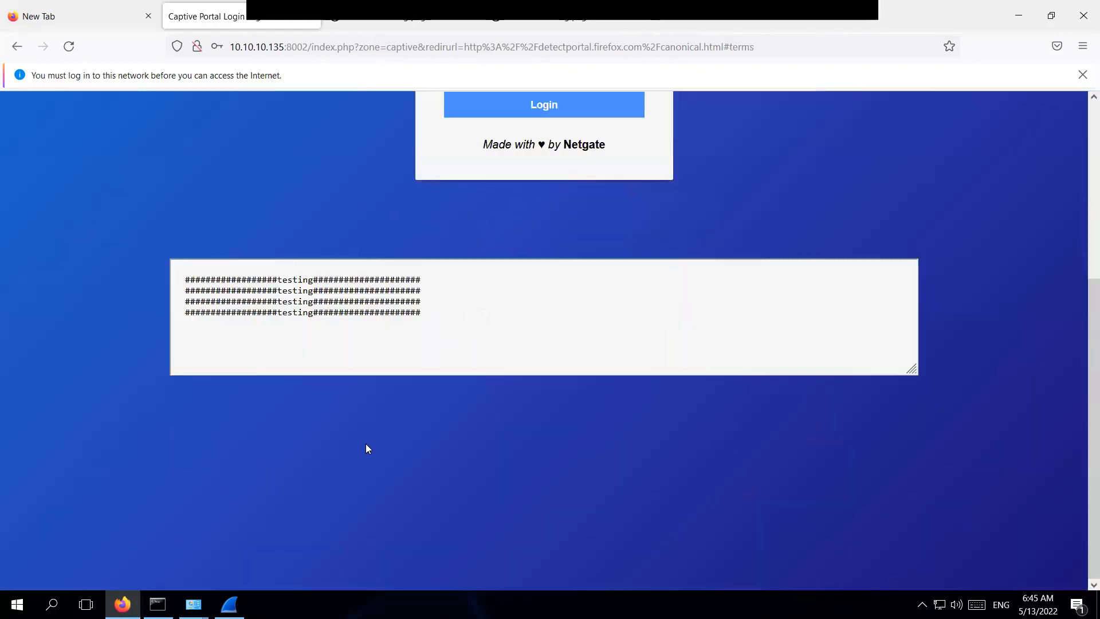
{"action": "left_click_drag", "start_coordinate": [197, 327], "coordinate": [180, 278]}
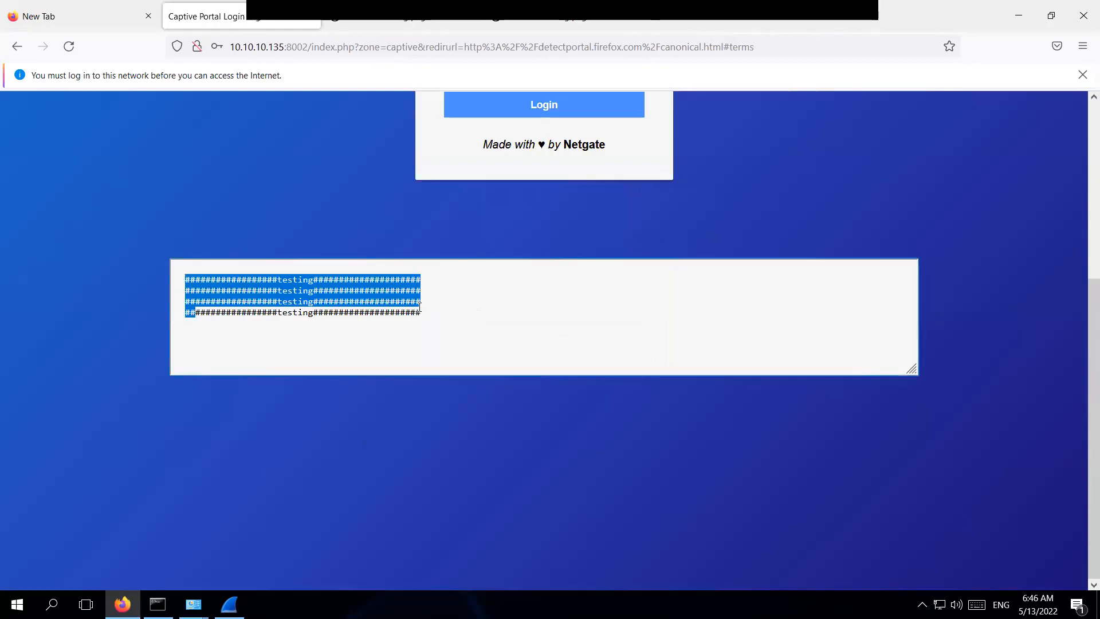
{"action": "left_click_drag", "start_coordinate": [425, 313], "coordinate": [178, 280]}
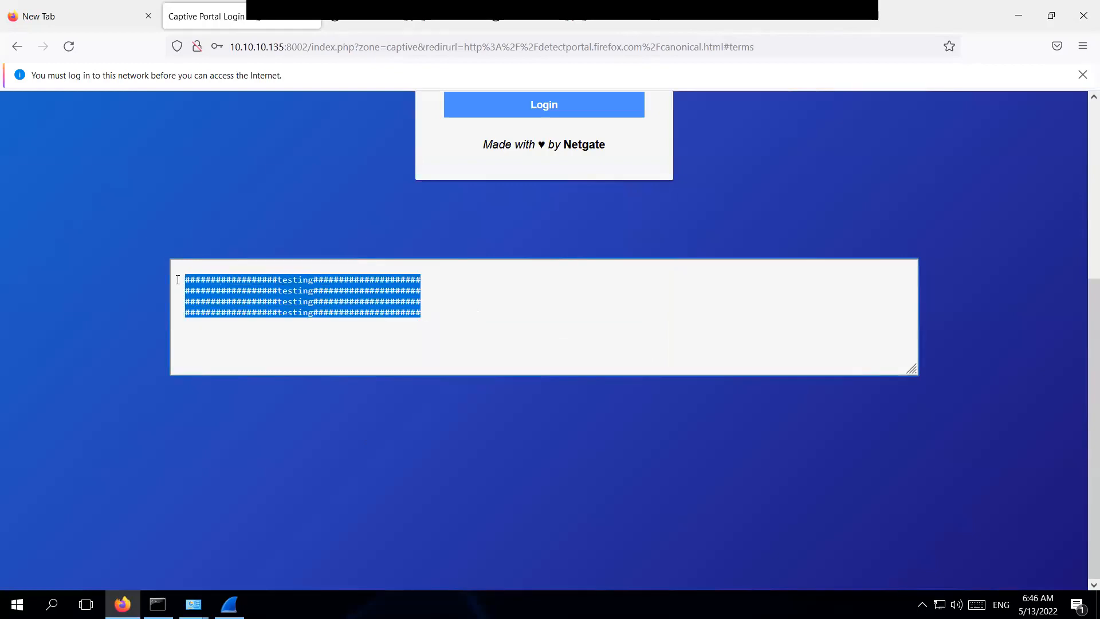
{"action": "scroll", "coordinate": [480, 296], "scroll_direction": "up", "scroll_amount": 5}
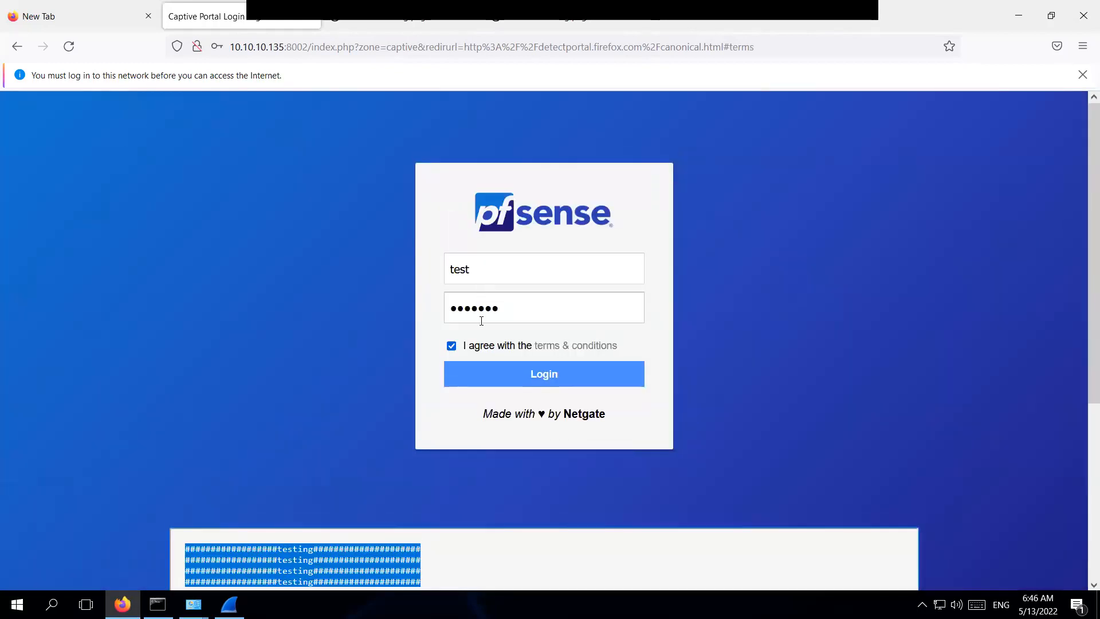
{"action": "left_click", "coordinate": [480, 370]}
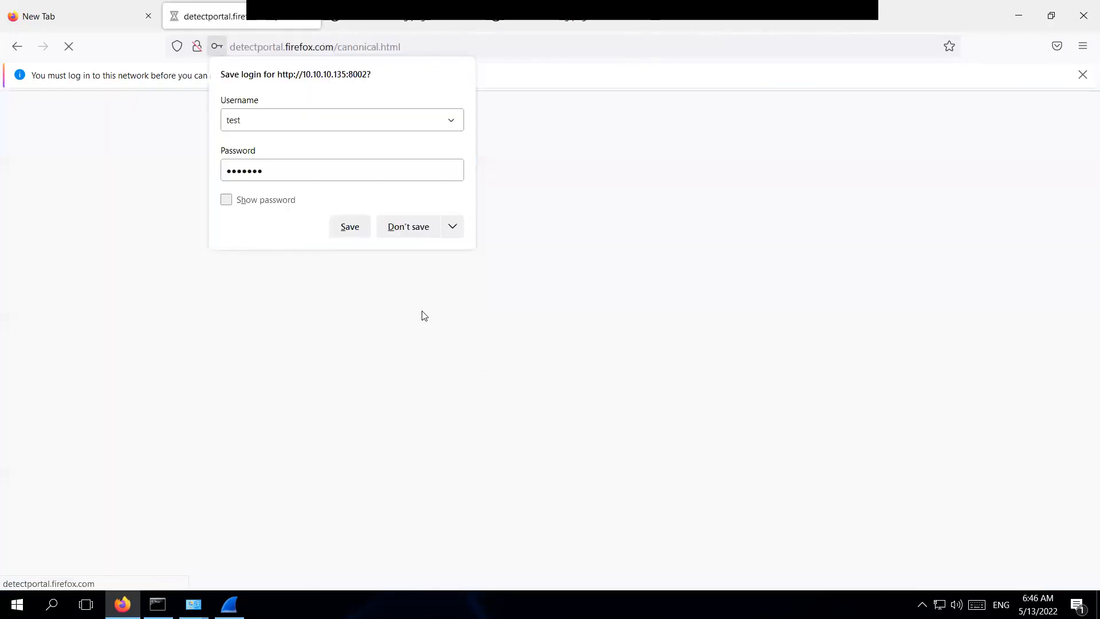
Decline saving the login, reload YouTube and Wikipedia until both load, then show the running ping.
{"action": "left_click", "coordinate": [401, 228]}
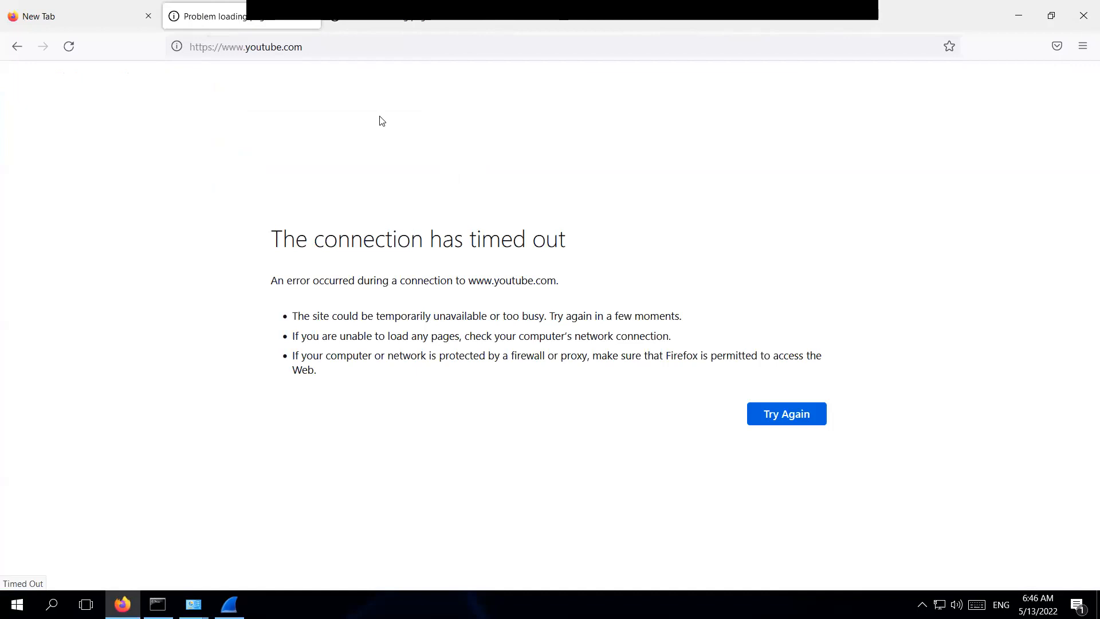
{"action": "left_click", "coordinate": [71, 52]}
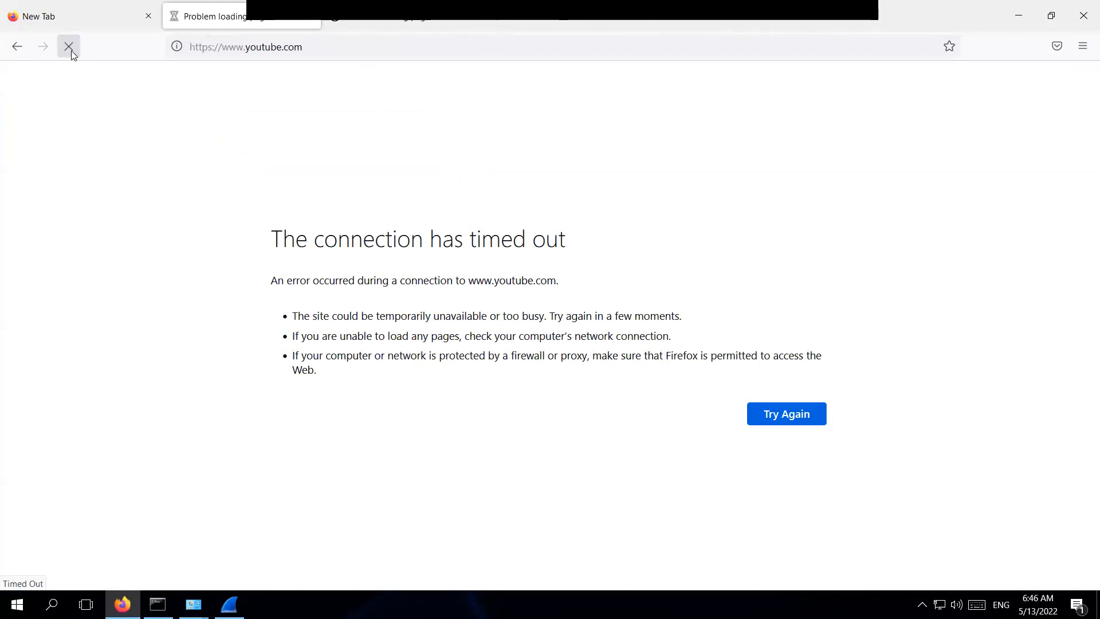
{"action": "left_click", "coordinate": [393, 25]}
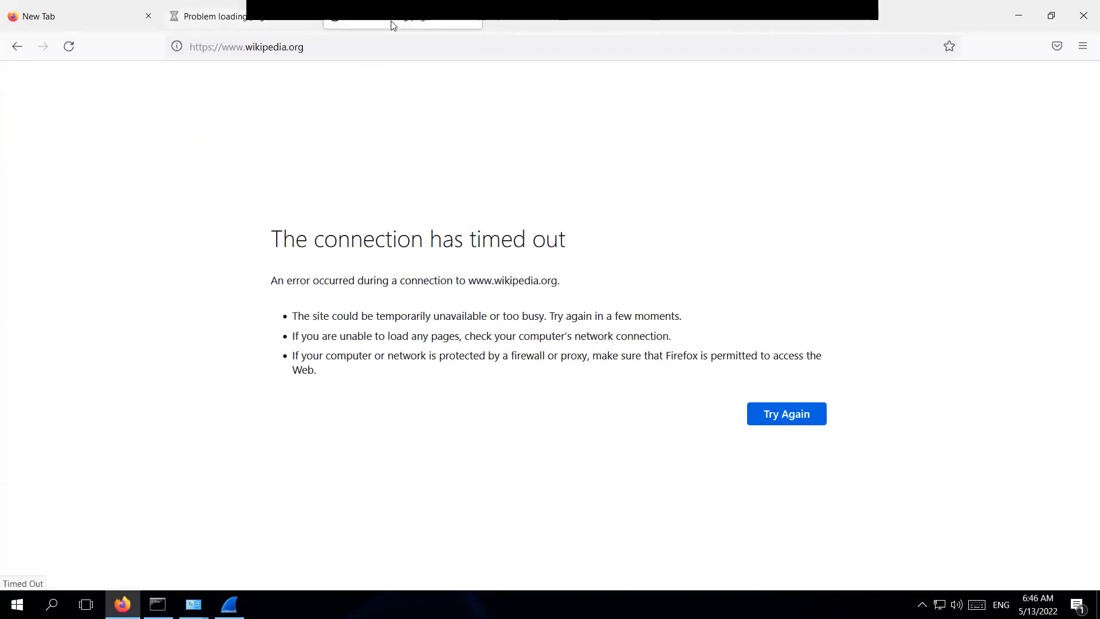
{"action": "left_click", "coordinate": [76, 52]}
{"action": "left_click", "coordinate": [243, 24]}
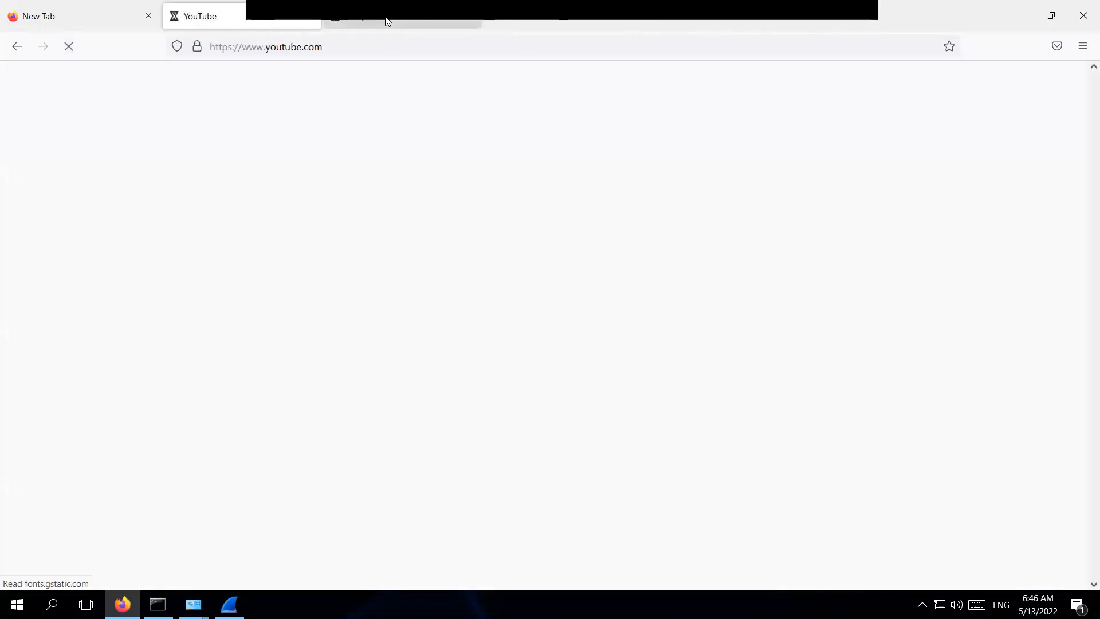
{"action": "left_click", "coordinate": [386, 22]}
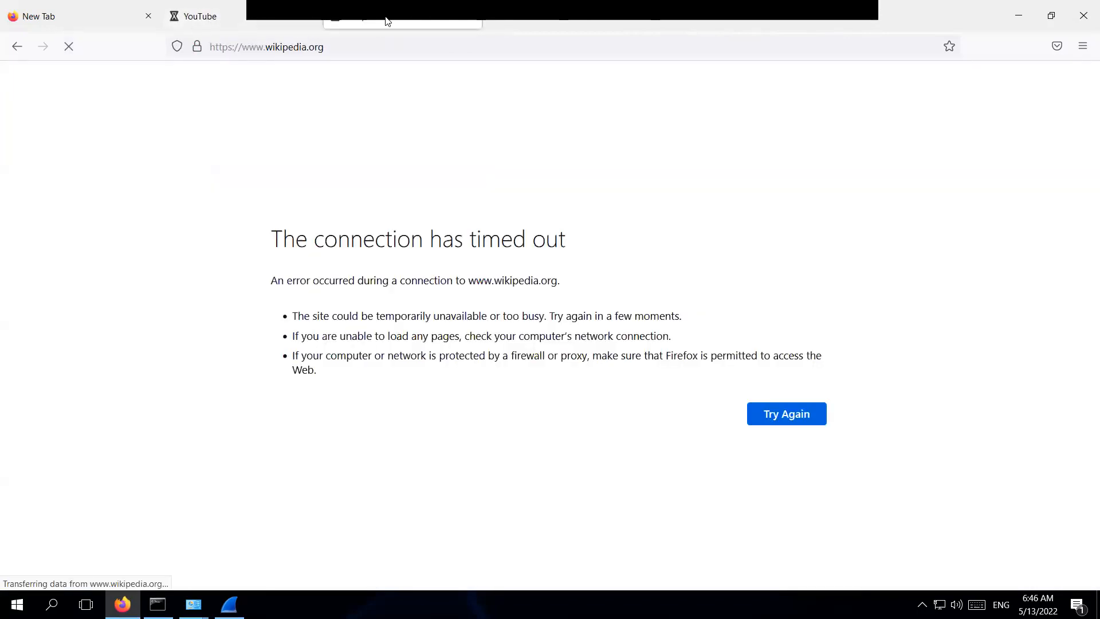
{"action": "left_click", "coordinate": [258, 23]}
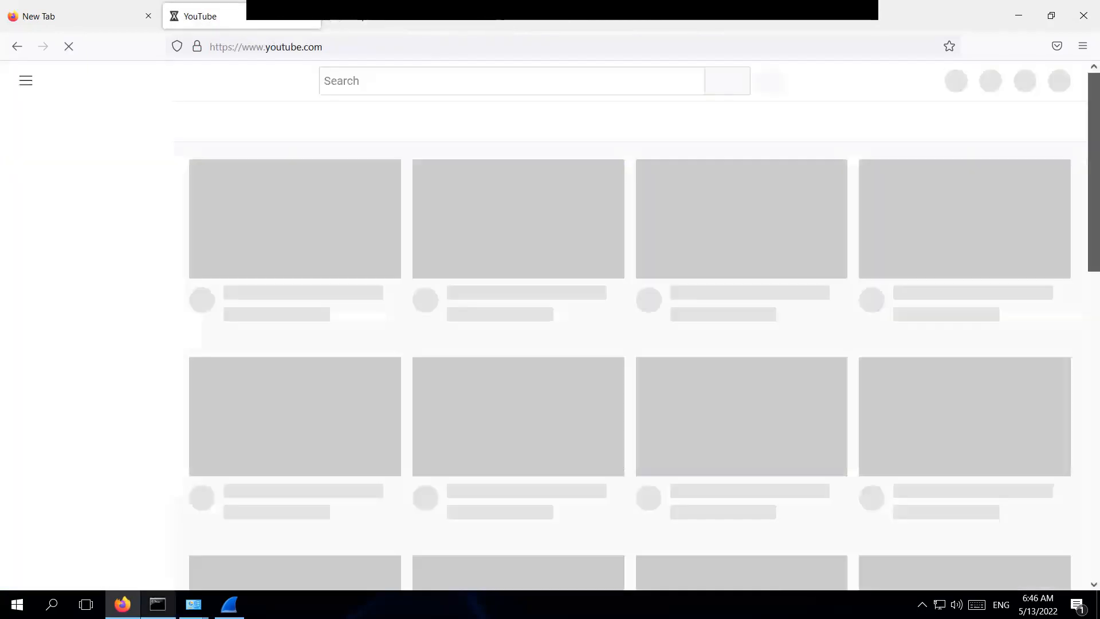
{"action": "left_click", "coordinate": [158, 605]}
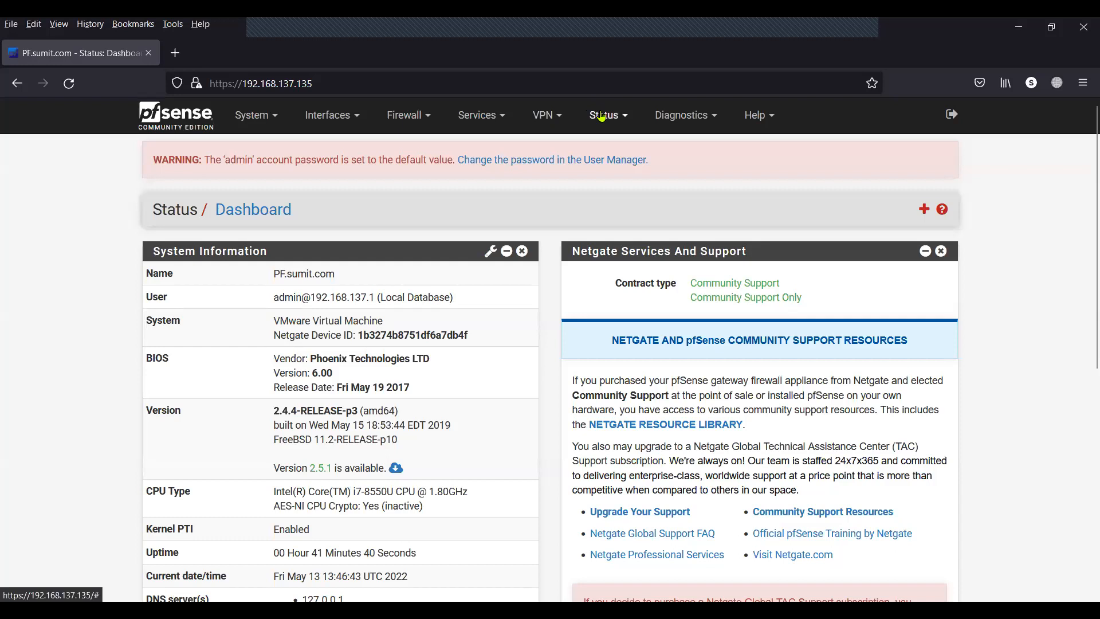
Confirm the active DHCP lease for 10.10.10.140 under Status > DHCP Leases.
{"action": "left_click", "coordinate": [607, 115]}
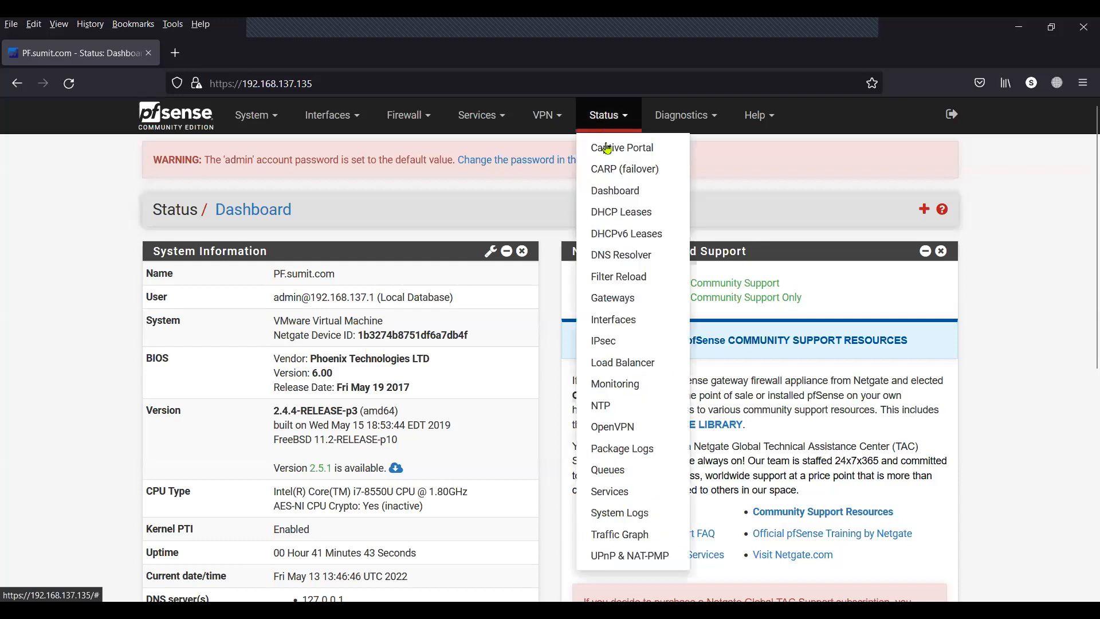
{"action": "left_click", "coordinate": [609, 212]}
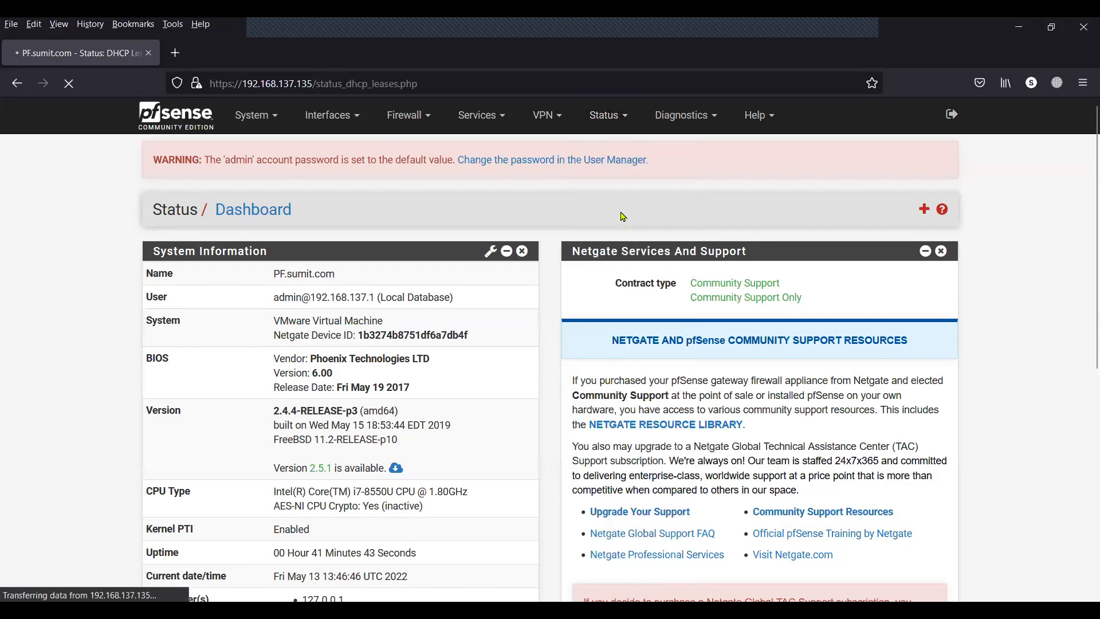
{"action": "left_click_drag", "start_coordinate": [232, 293], "coordinate": [174, 295]}
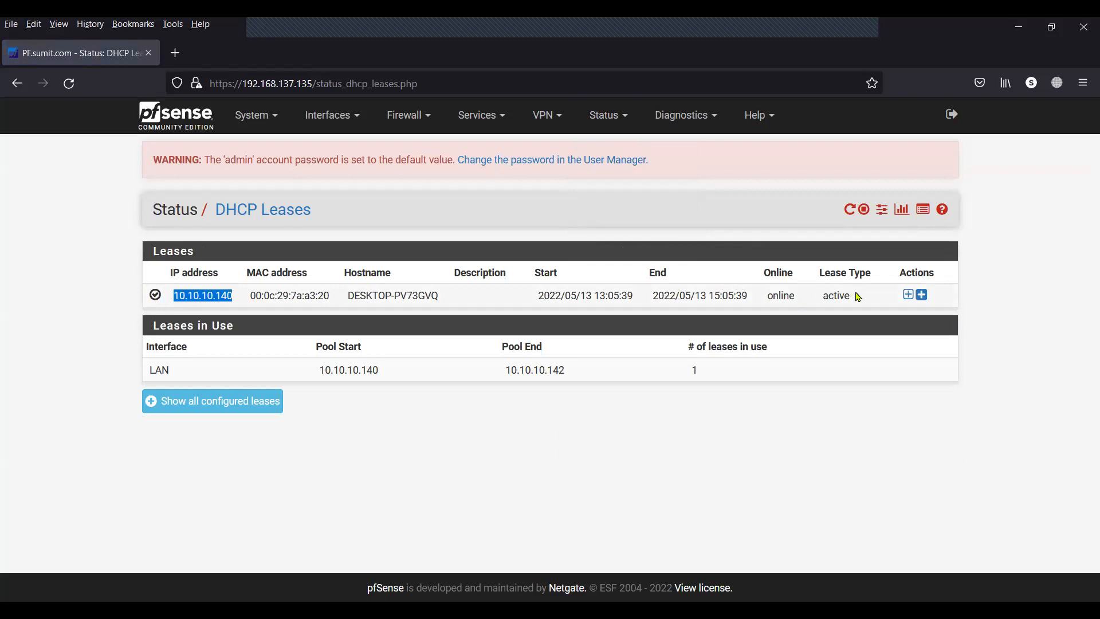
{"action": "left_click_drag", "start_coordinate": [859, 297], "coordinate": [807, 299]}
Review Status > Captive Portal showing user test at 10.10.10.140, session started 13:46:07.
{"action": "left_click", "coordinate": [618, 115]}
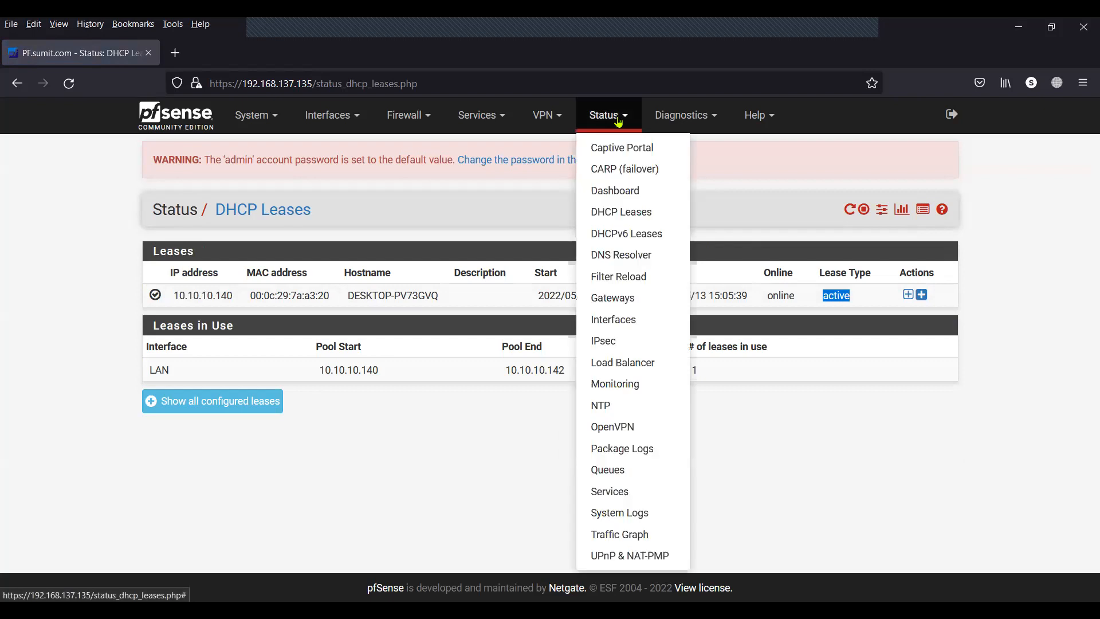
{"action": "left_click", "coordinate": [611, 148]}
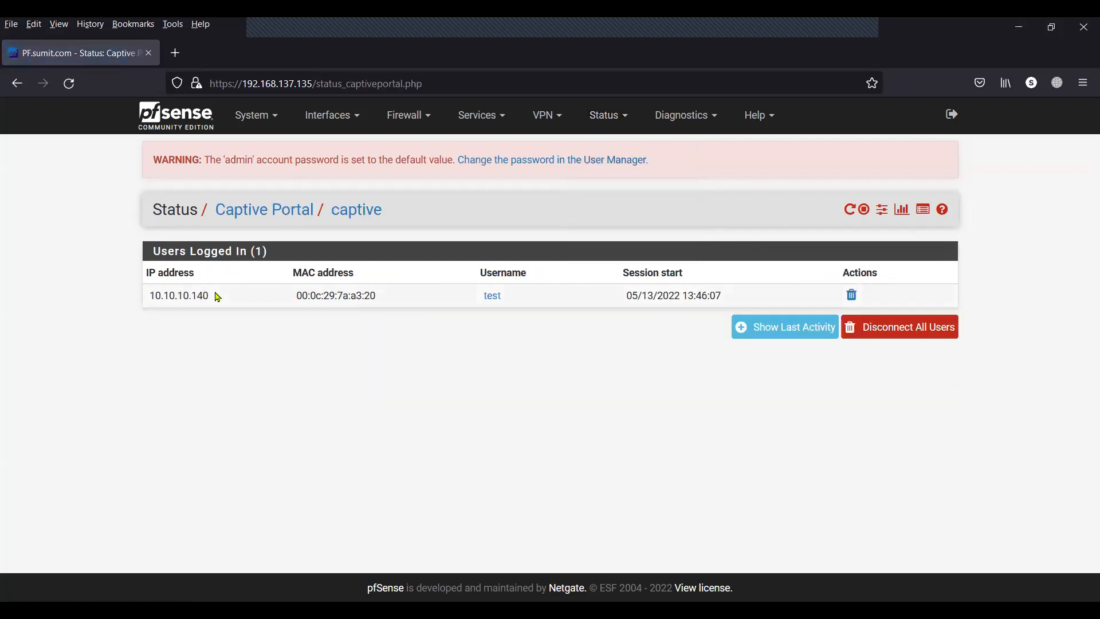
{"action": "left_click_drag", "start_coordinate": [217, 295], "coordinate": [138, 296]}
{"action": "left_click_drag", "start_coordinate": [516, 296], "coordinate": [470, 295]}
{"action": "left_click_drag", "start_coordinate": [724, 297], "coordinate": [638, 297]}
{"action": "left_click", "coordinate": [689, 400]}
{"action": "left_click", "coordinate": [623, 126]}
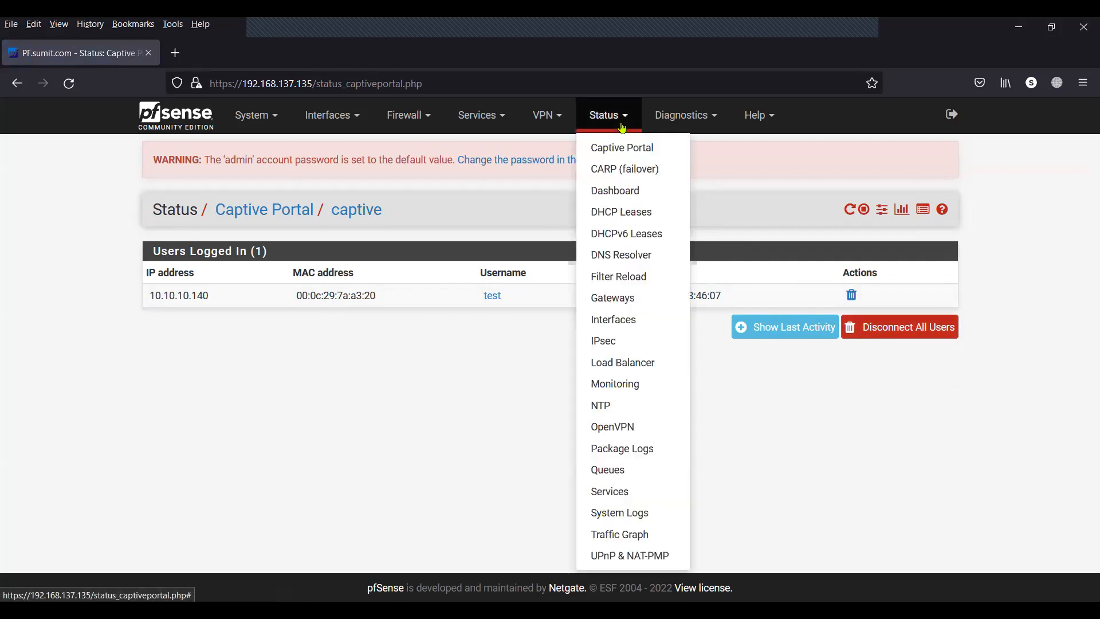
{"action": "left_click", "coordinate": [445, 429]}
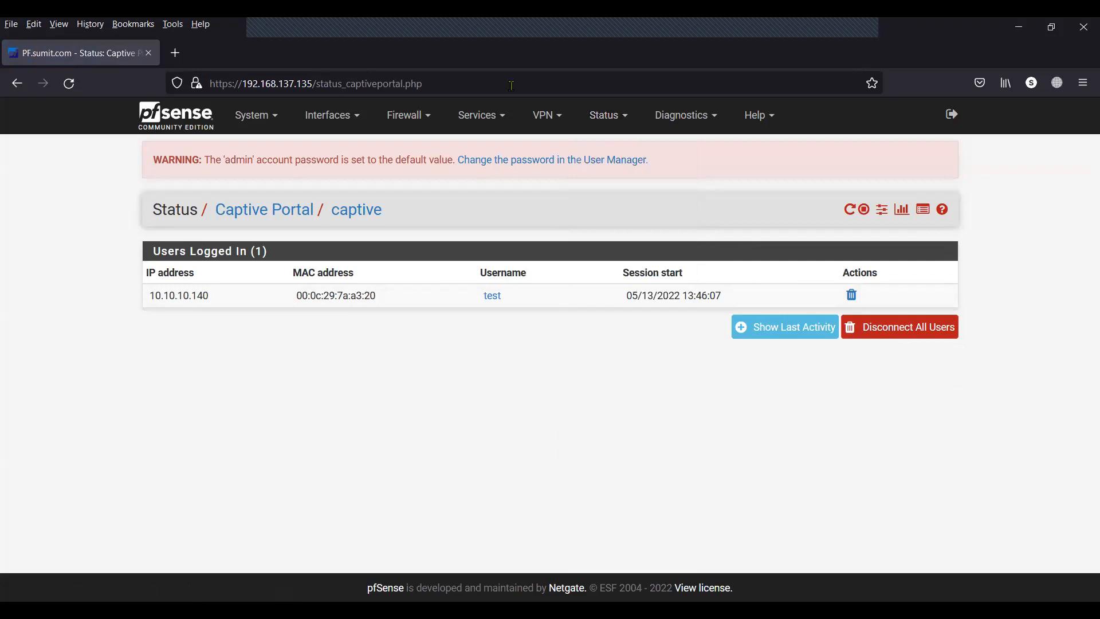
{"action": "left_click", "coordinate": [547, 115]}
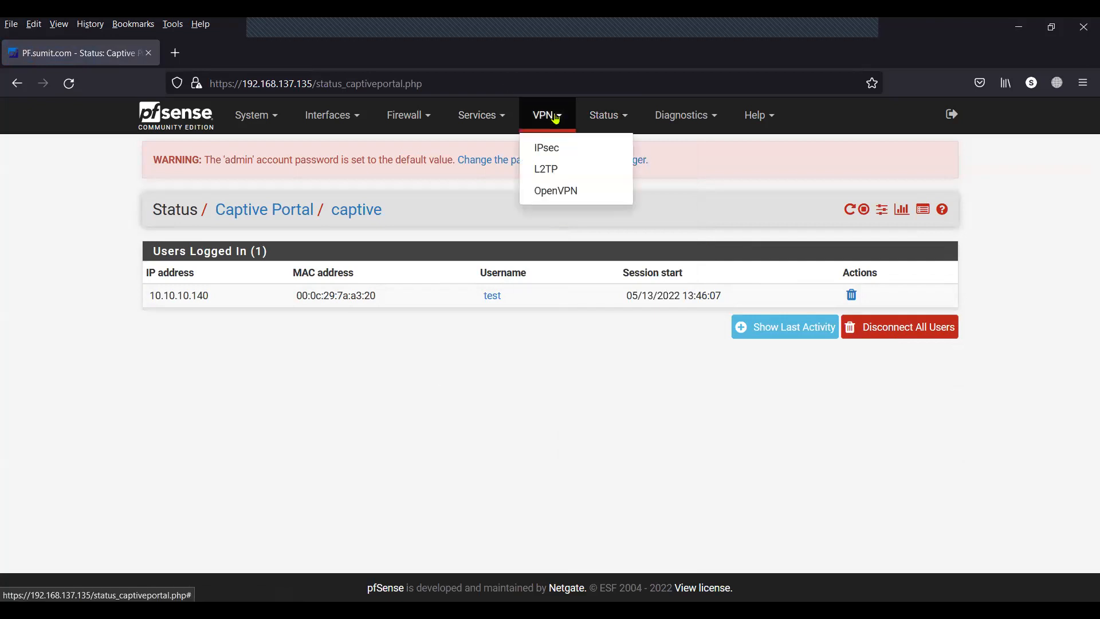
{"action": "left_click", "coordinate": [533, 337]}
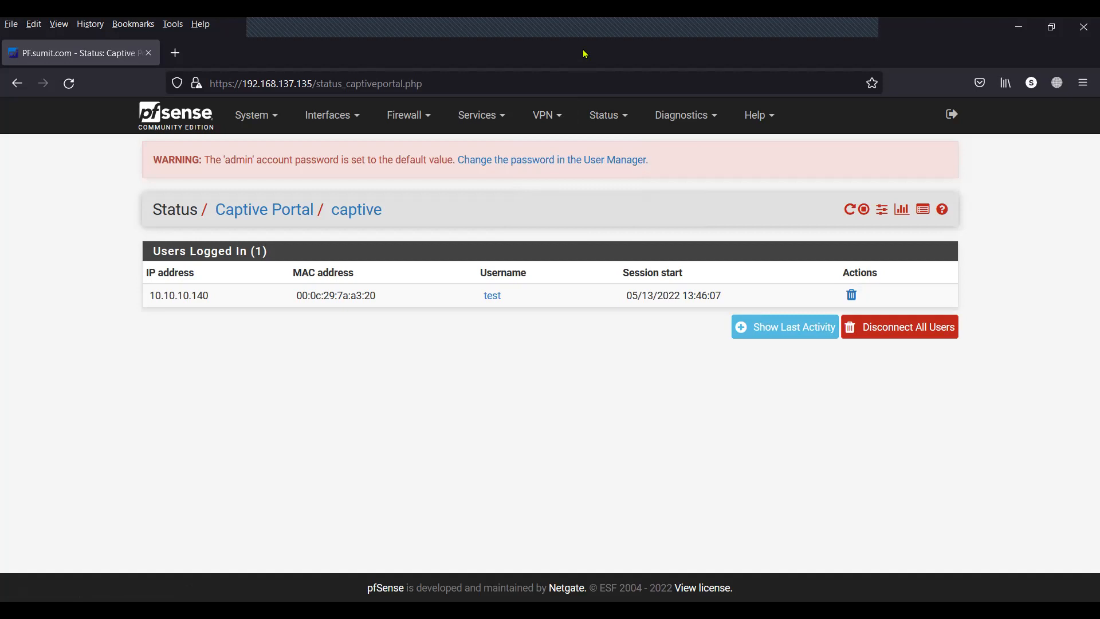
Go back to the Dashboard and scroll to the Interfaces widget, highlighting the LAN entry (10.10.10.135).
{"action": "left_click", "coordinate": [192, 119]}
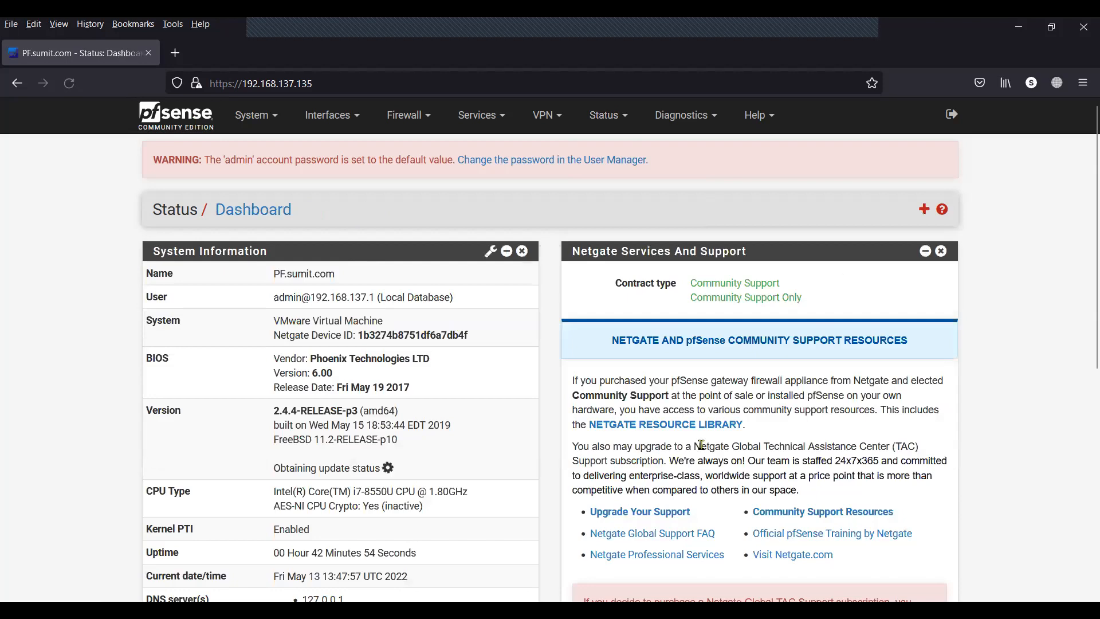
{"action": "scroll", "coordinate": [702, 446], "scroll_direction": "down", "scroll_amount": 3}
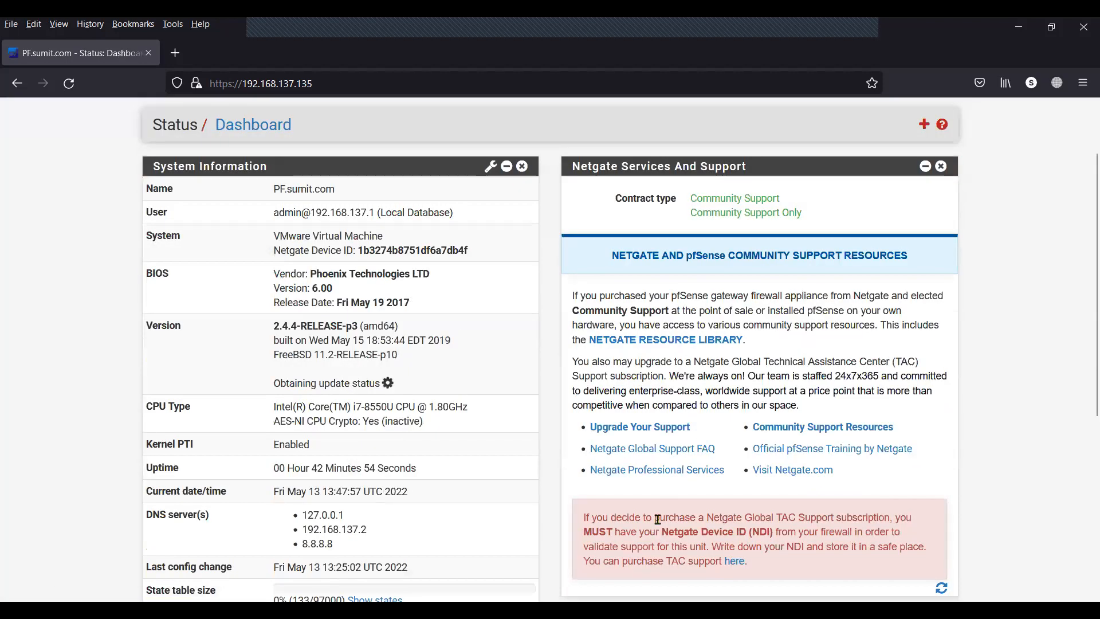
{"action": "scroll", "coordinate": [1042, 337], "scroll_direction": "down", "scroll_amount": 10}
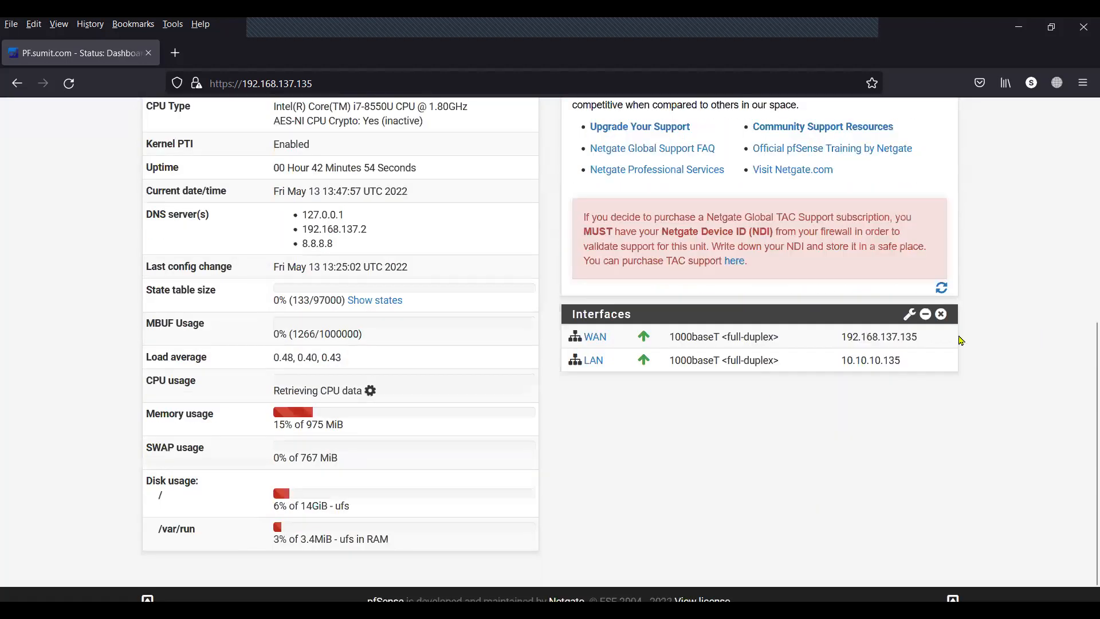
{"action": "left_click_drag", "start_coordinate": [609, 348], "coordinate": [585, 347]}
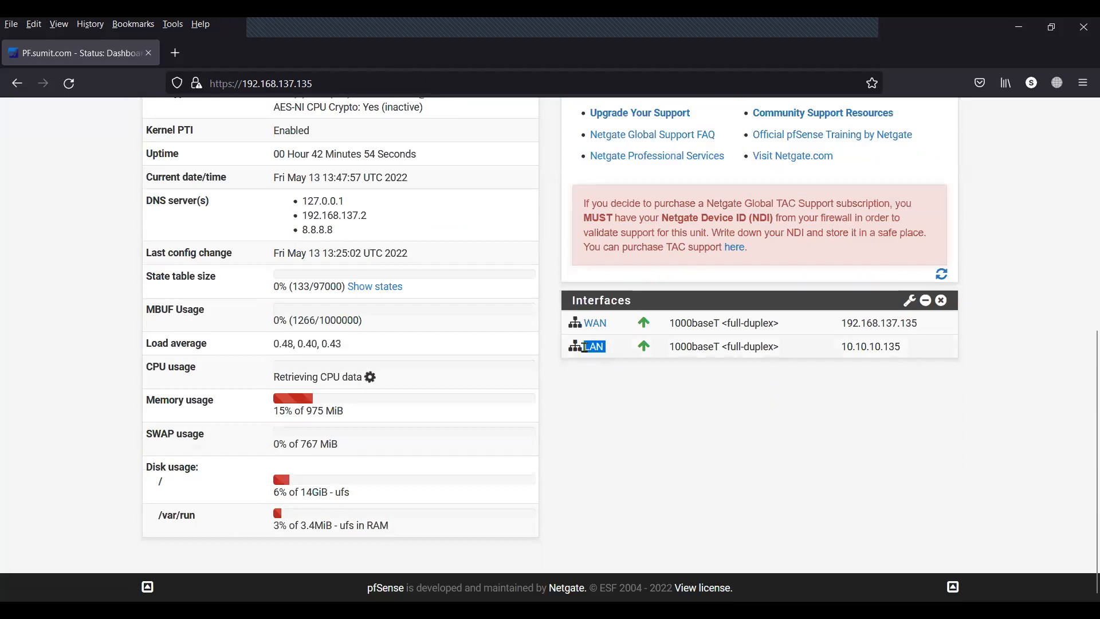